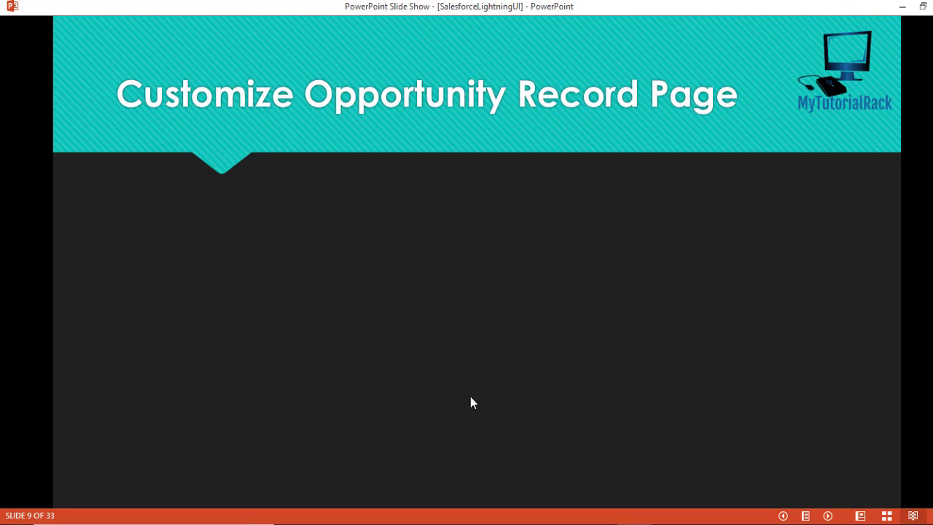
- Switch to Salesforce and open the Dickenson Mobile Generators opportunity to examine its record page layout, stage path and related lists
key(alt+Tab)
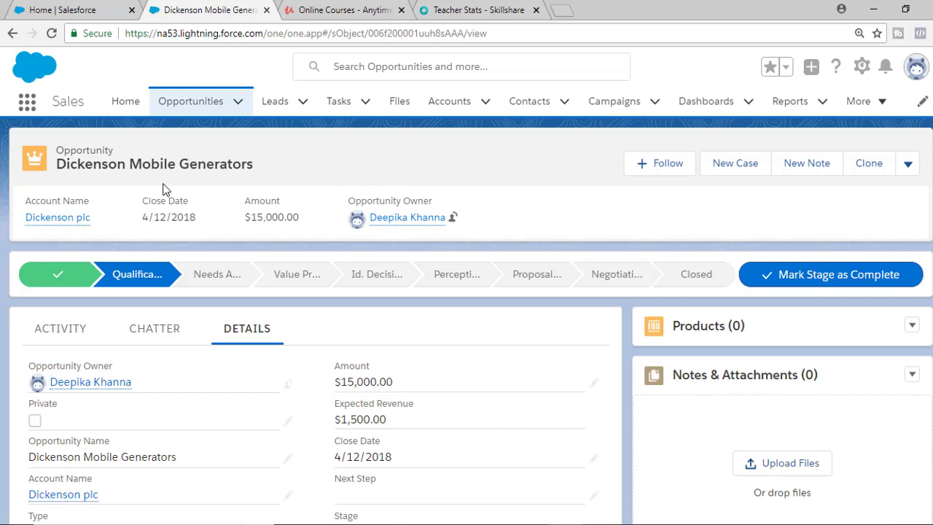
click(197, 105)
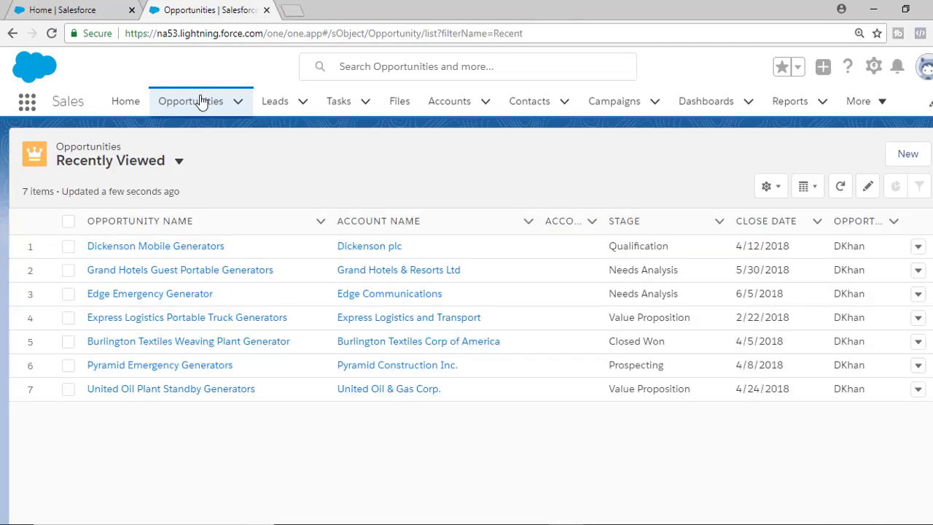
click(200, 101)
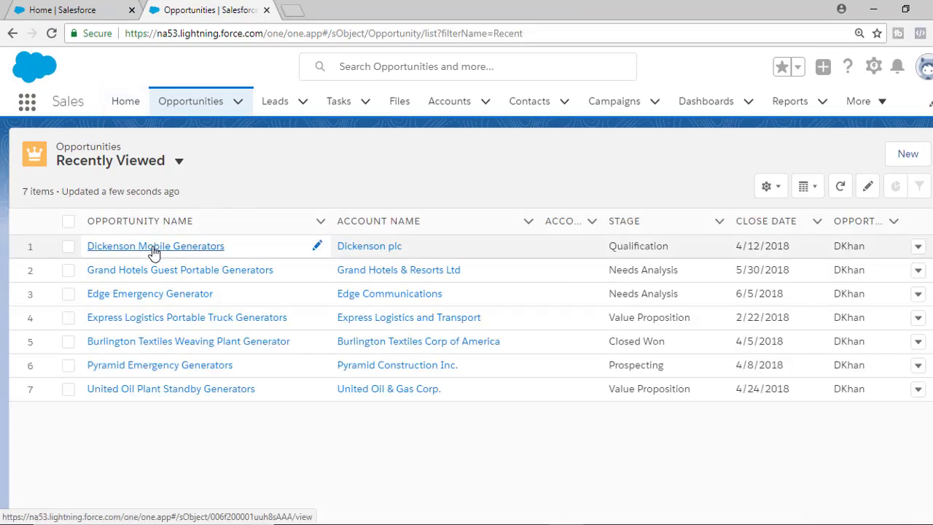
click(155, 252)
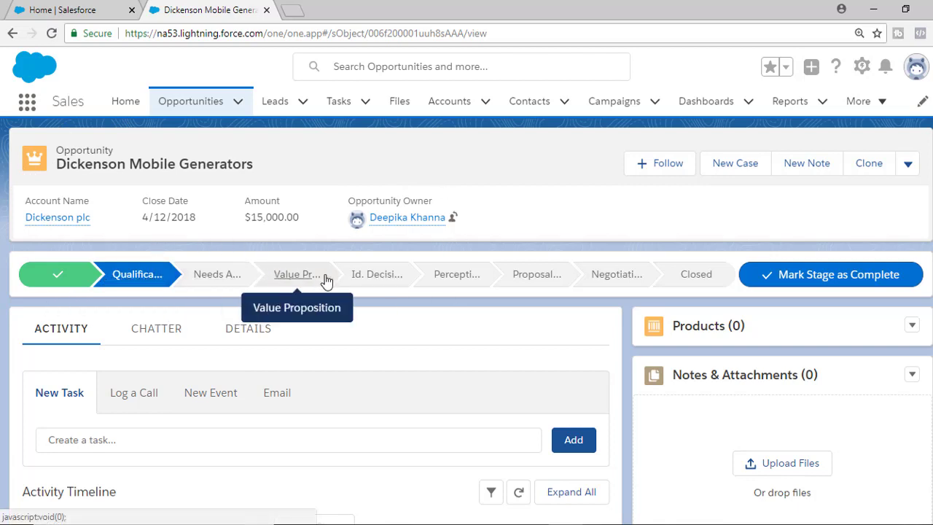
scroll(462, 378, down, 1)
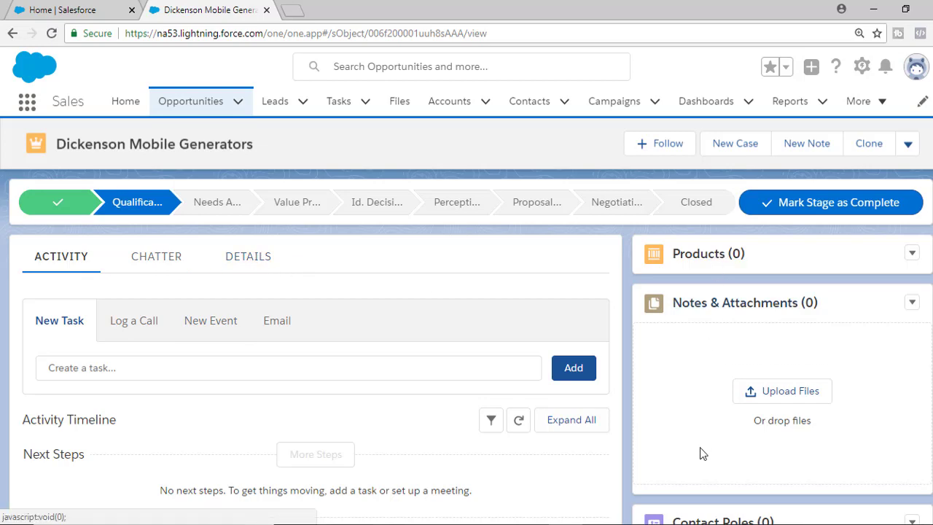
scroll(844, 456, down, 2)
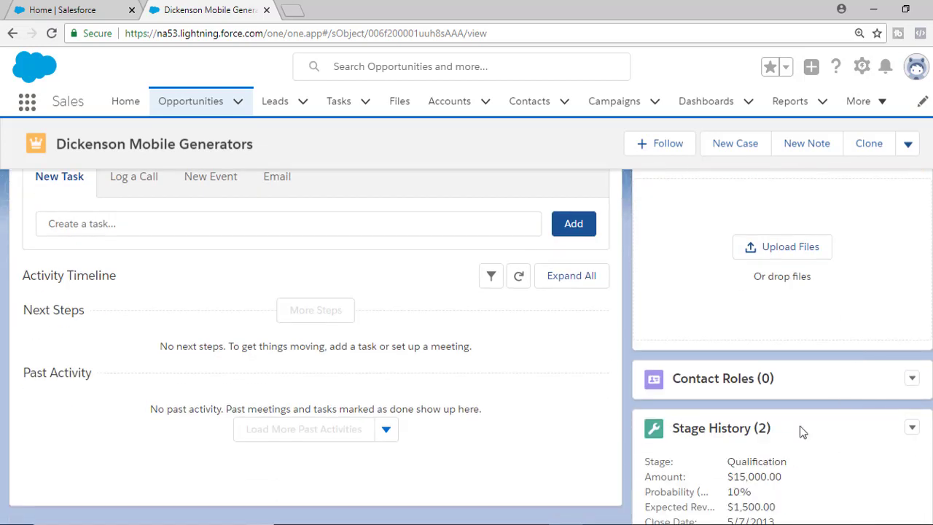
scroll(261, 264, up, 1)
scroll(242, 288, up, 2)
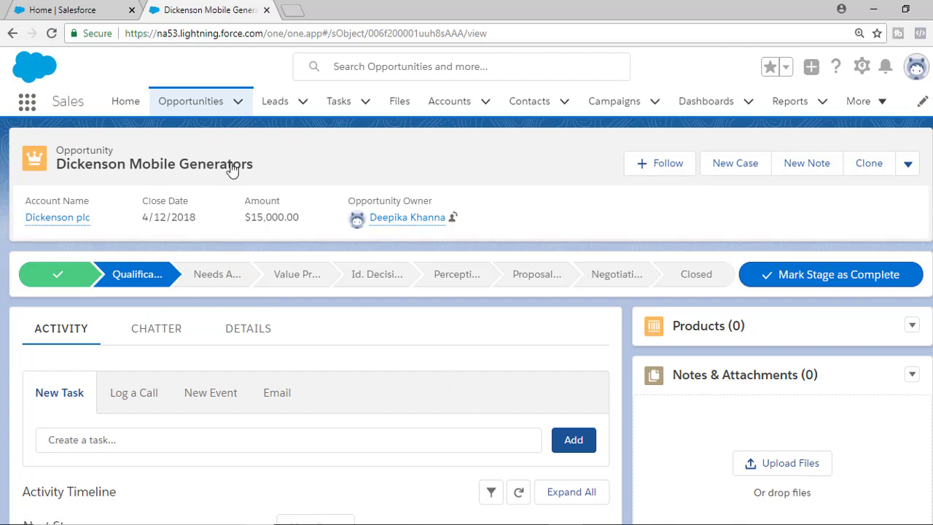
- Open Salesforce Setup and bring up the Lightning App Builder by searching for "app bui"
click(88, 8)
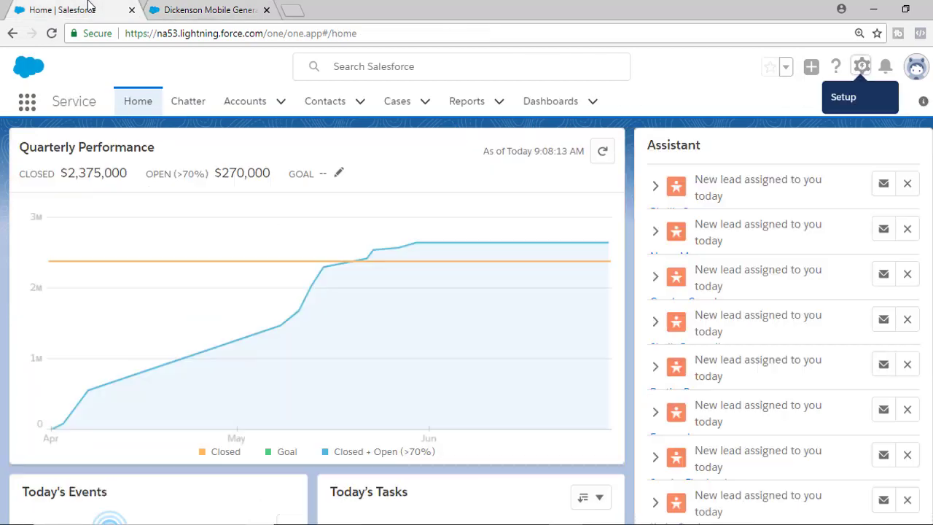
click(862, 67)
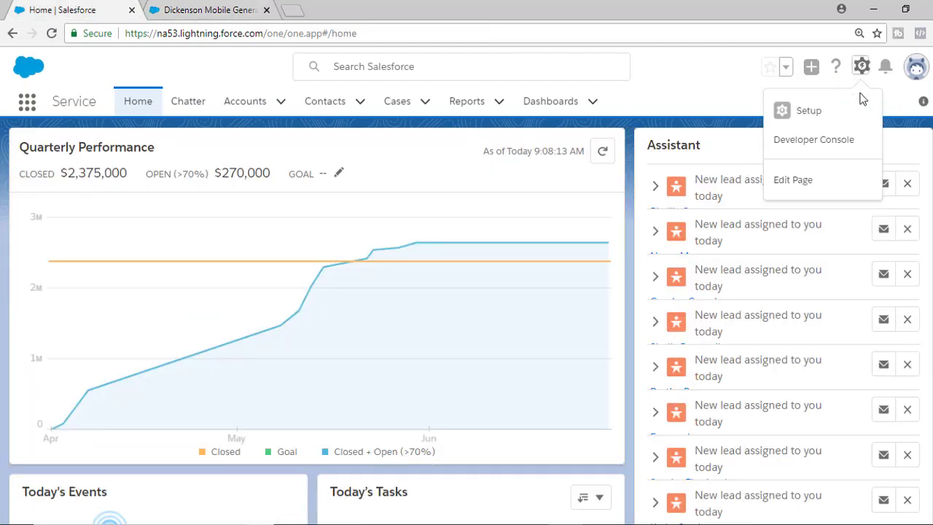
click(818, 117)
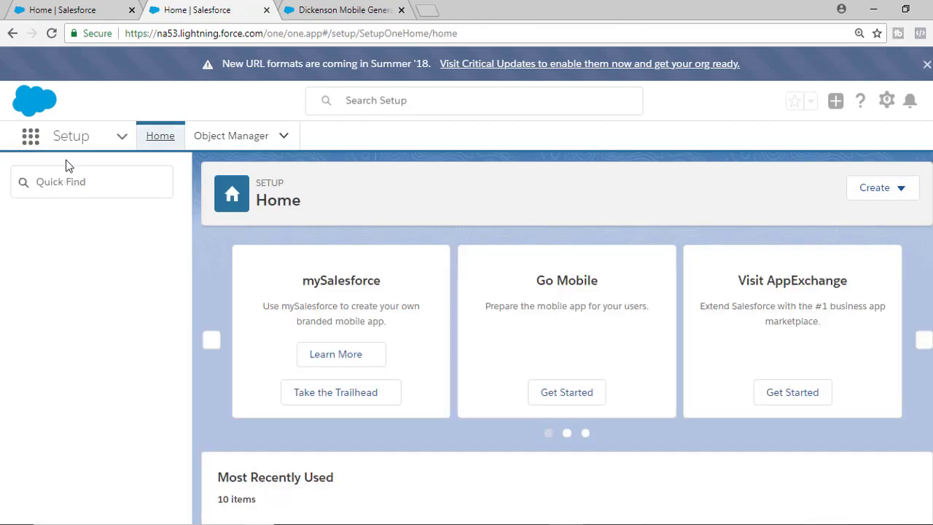
click(86, 183)
text(ap)
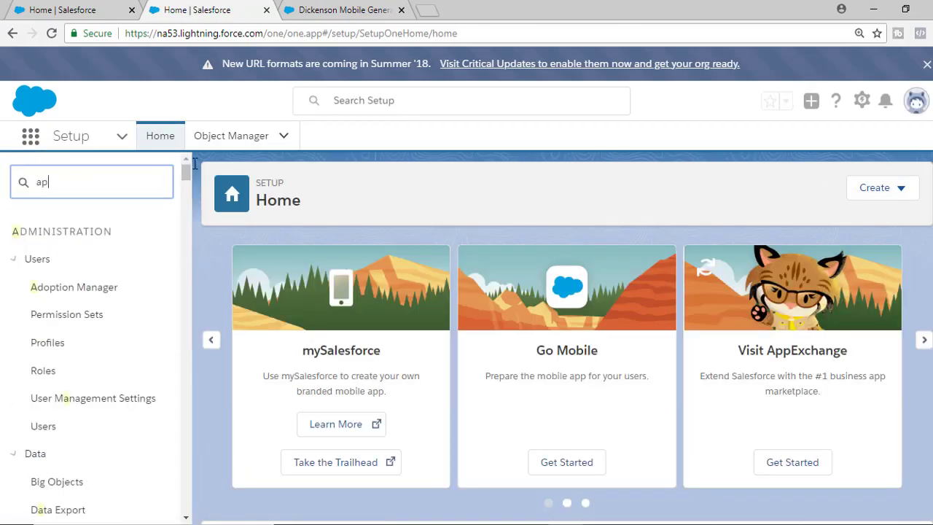
text(p bui)
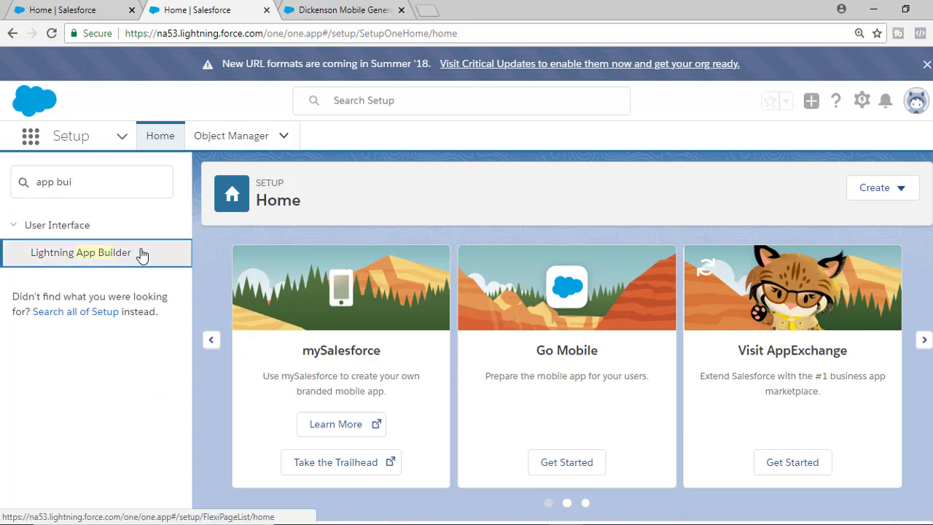
click(87, 267)
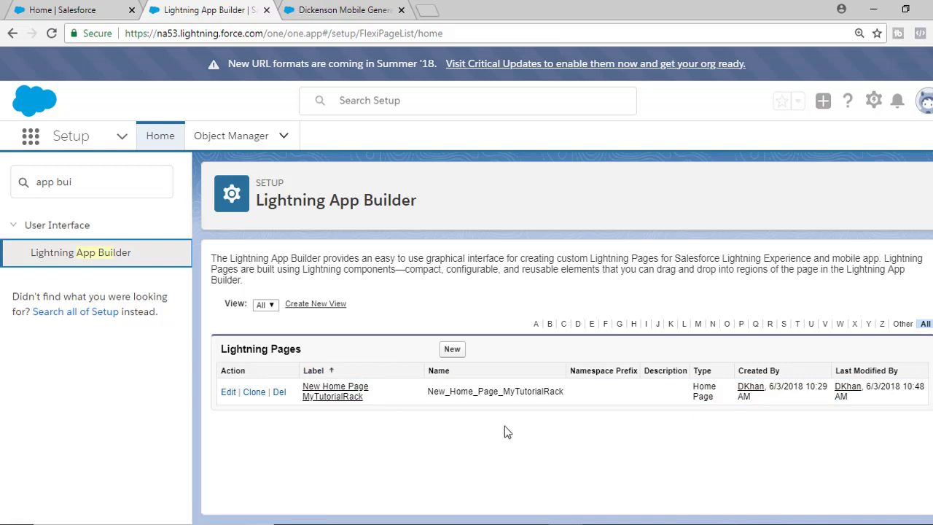
- Start creating a new Lightning page of the Record Page type
click(449, 350)
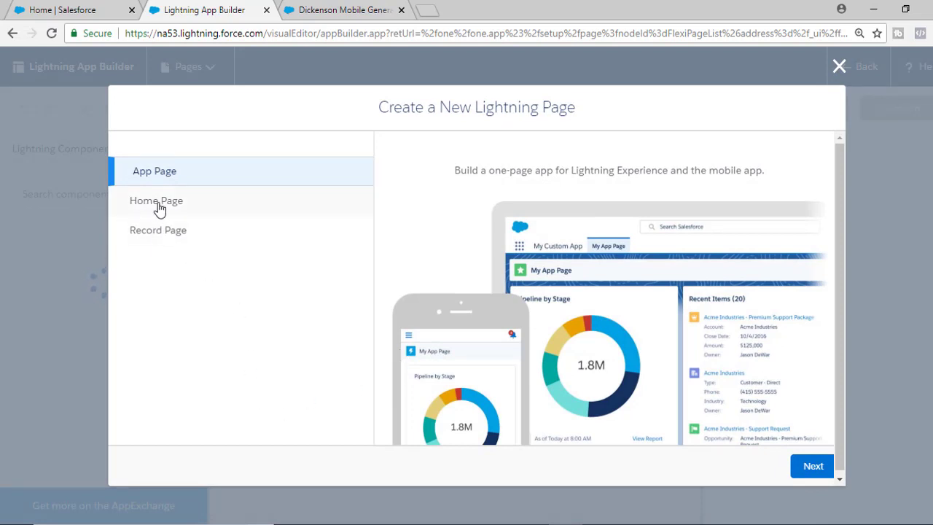
click(148, 242)
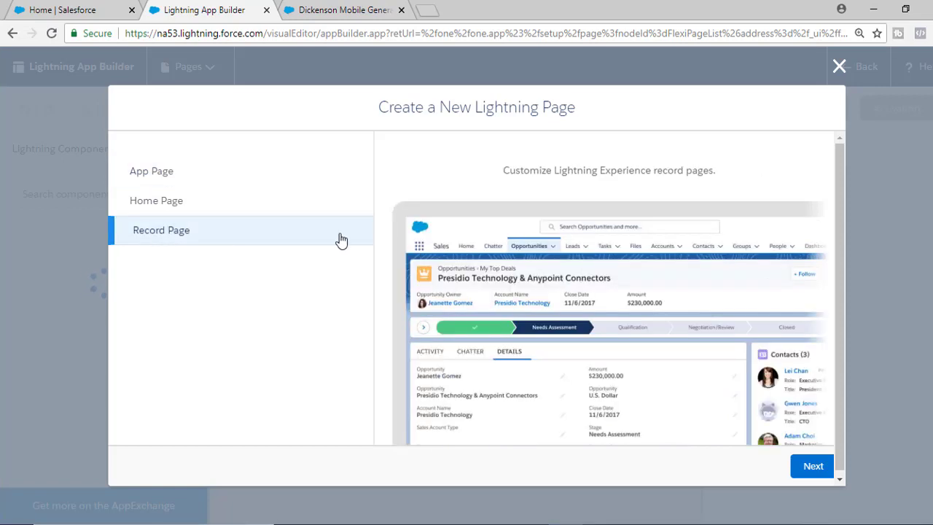
click(813, 467)
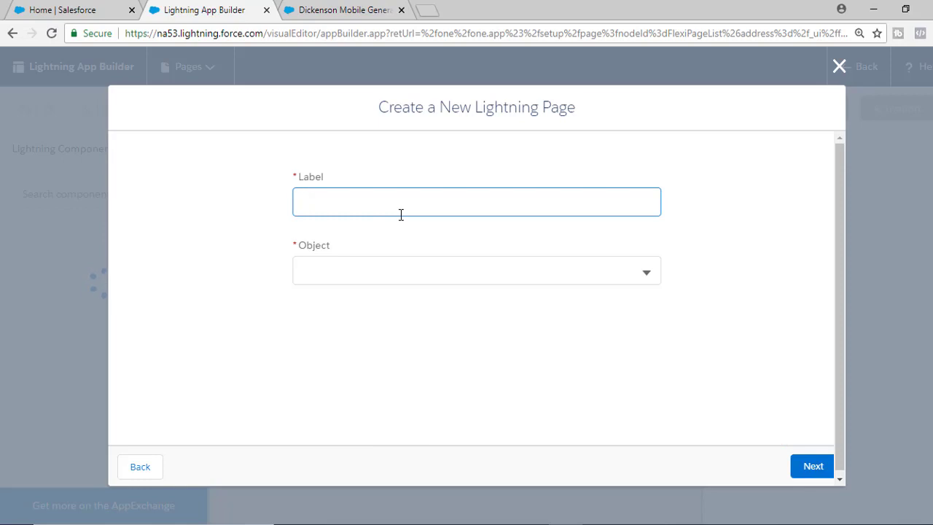
- Label the page "New Opportunity Record Page mytutorialrack", assign it to the Opportunity object and continue to template selection
text(New Opportunity Record)
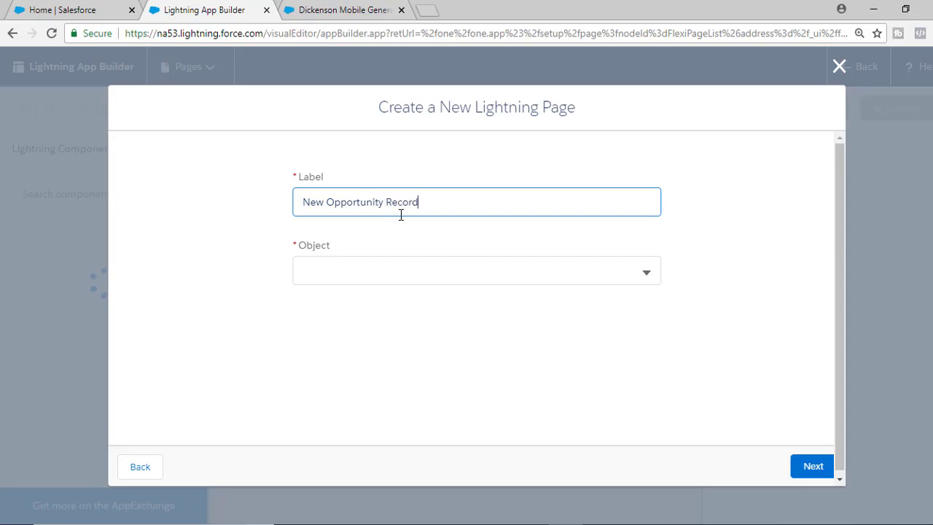
text( M)
key(BackSpace)
text(Page mytutorialrack)
click(361, 270)
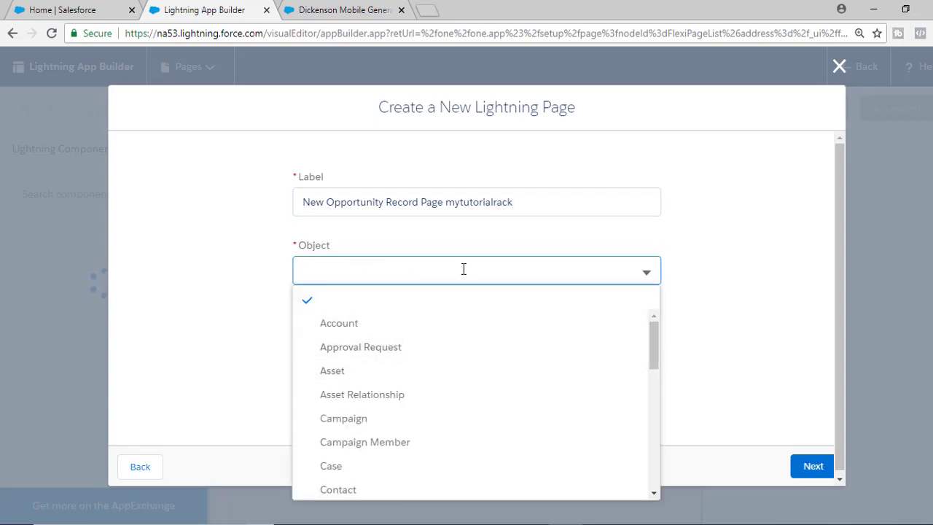
text(op)
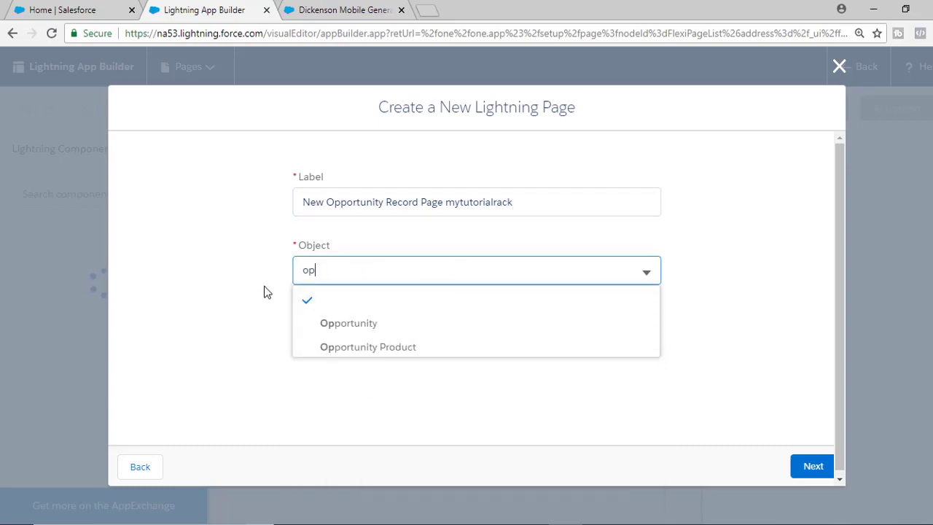
click(349, 328)
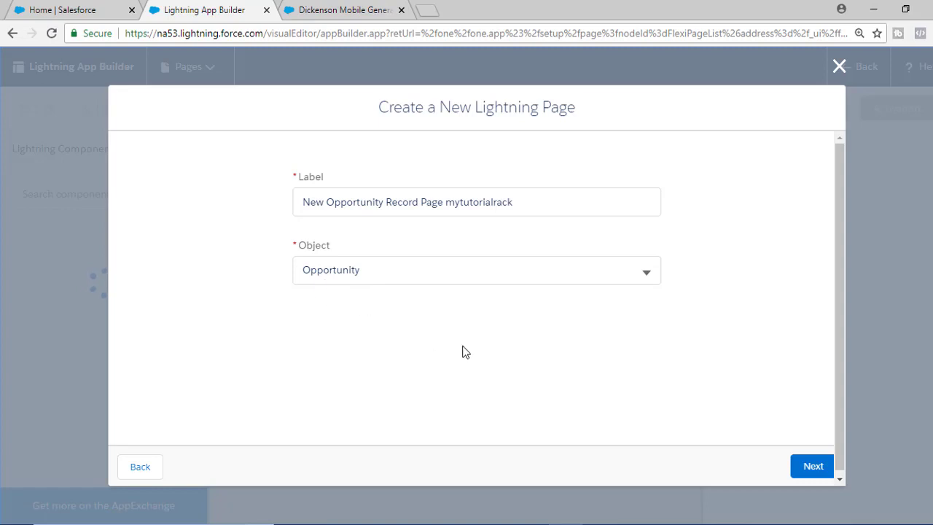
click(811, 468)
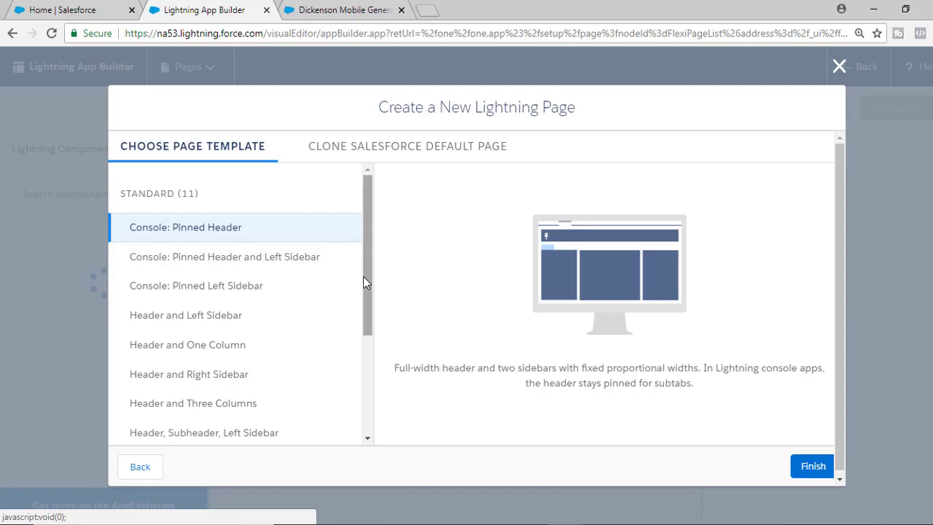
- Preview the templates Console: Pinned Header and Left Sidebar, Header and Left Sidebar, Header and One Column, and Header and Right Sidebar
mouse_move(363, 276)
mouse_down()
mouse_move(373, 347)
mouse_move(370, 267)
mouse_up()
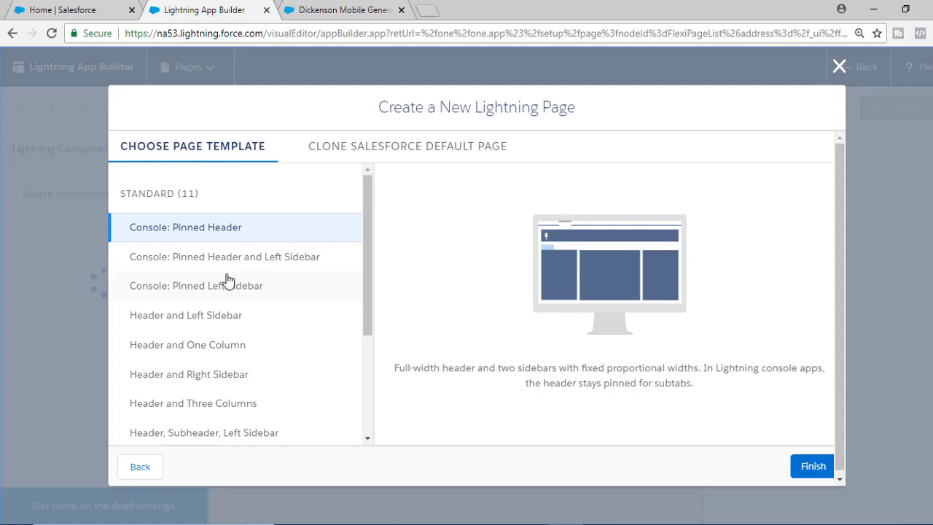
click(148, 263)
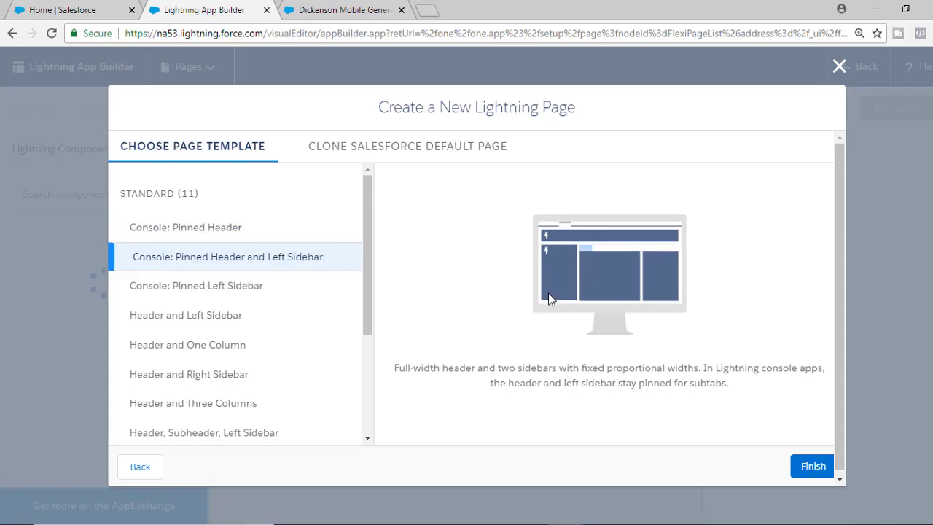
click(227, 324)
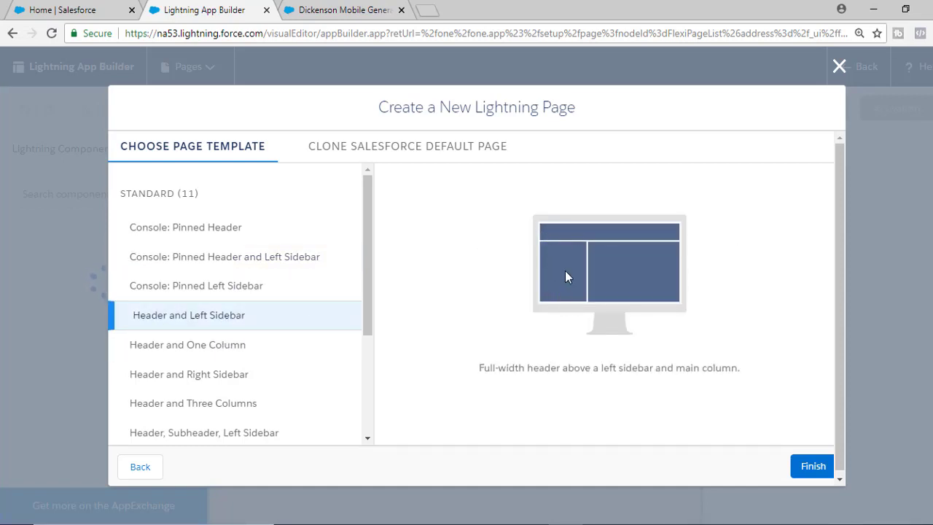
click(307, 350)
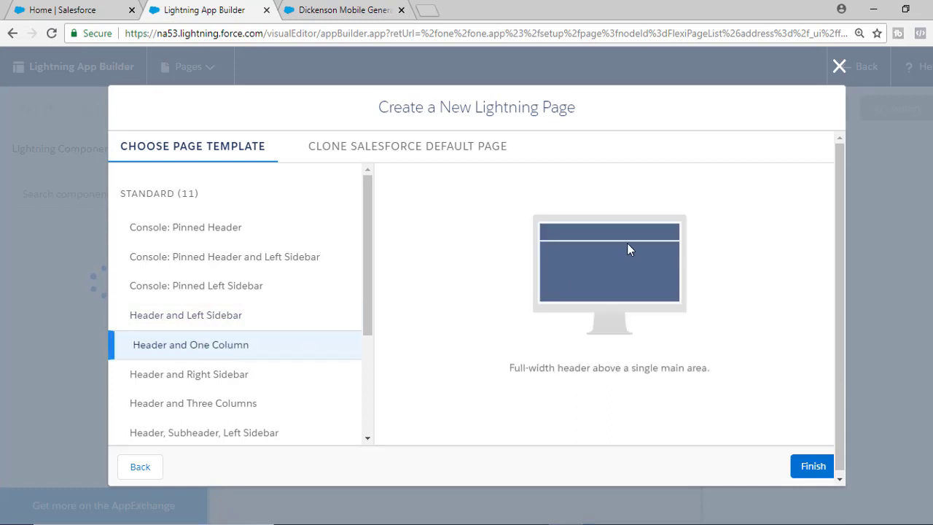
click(179, 380)
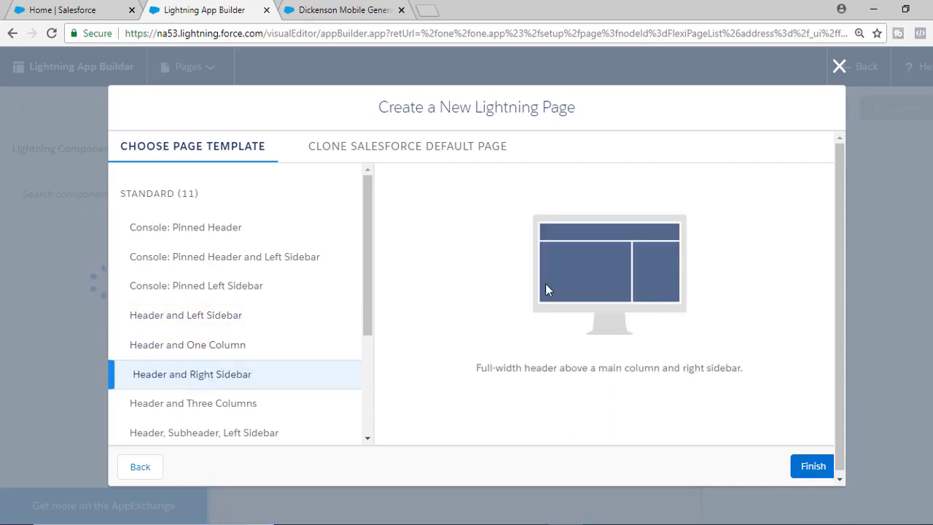
- Create the page with the Header, Subheader, Right Sidebar template and dismiss the walkthrough hint
drag(370, 310, 374, 409)
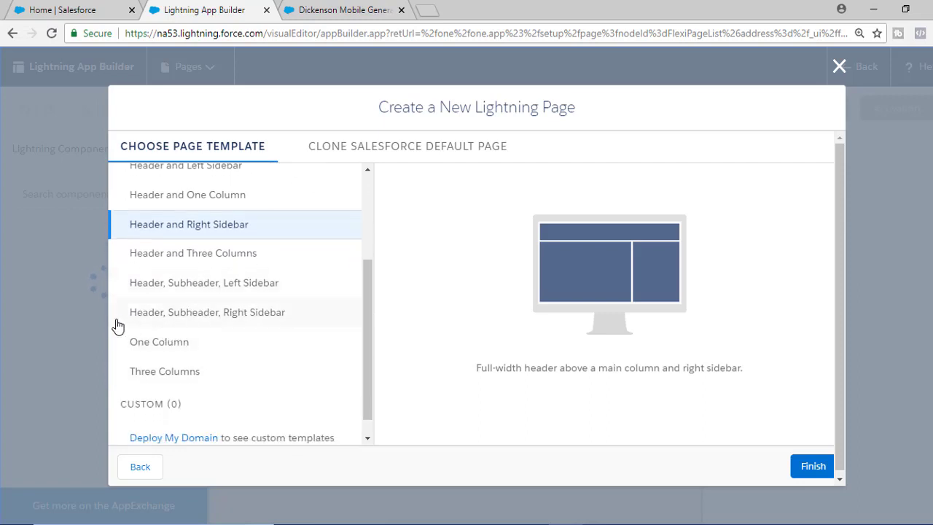
click(168, 321)
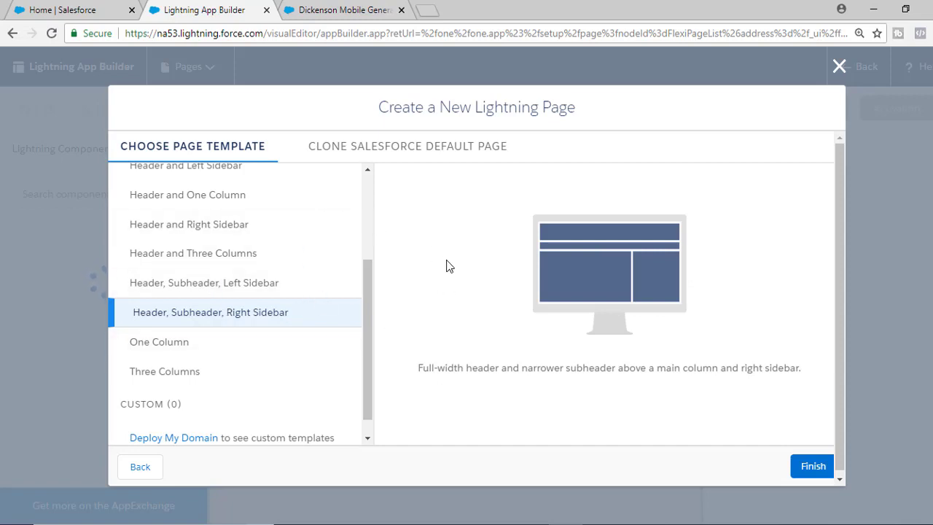
click(813, 465)
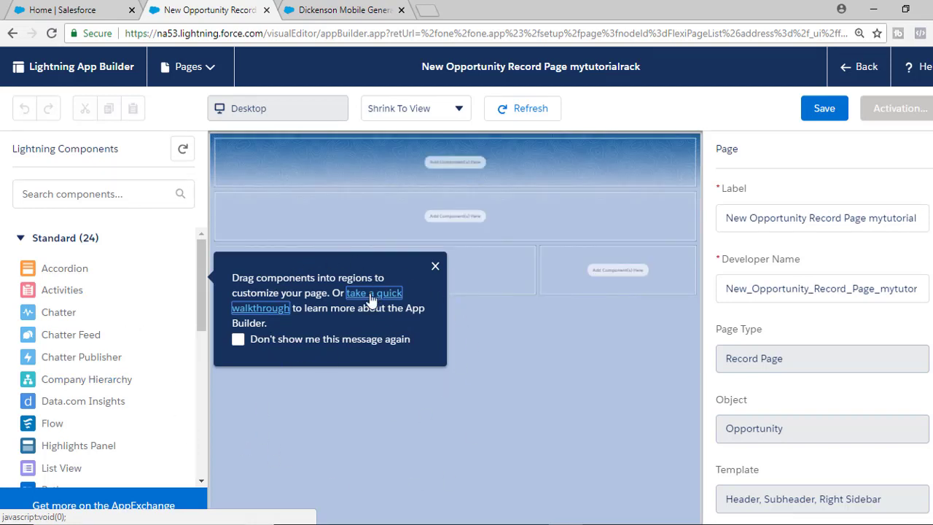
click(436, 268)
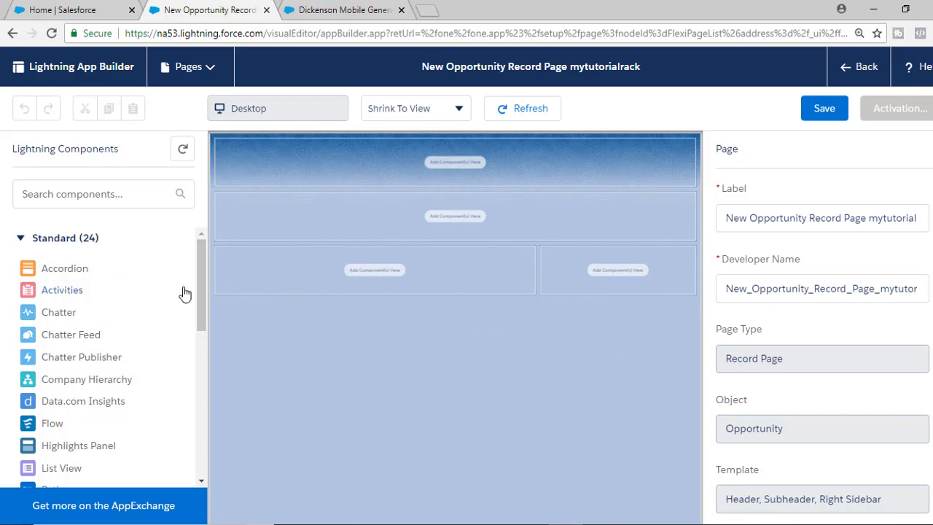
- Add the Highlights Panel component to the full-width header region of the page
drag(199, 297, 223, 366)
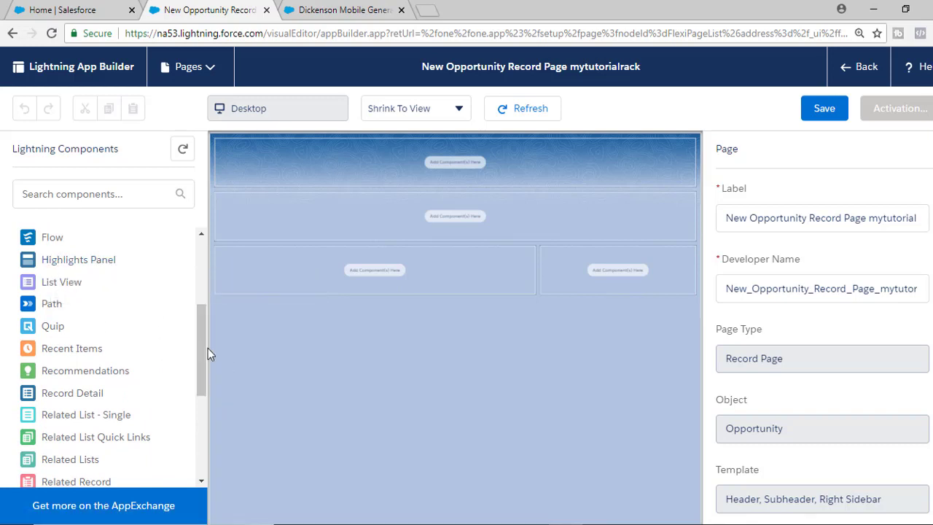
drag(208, 347, 207, 293)
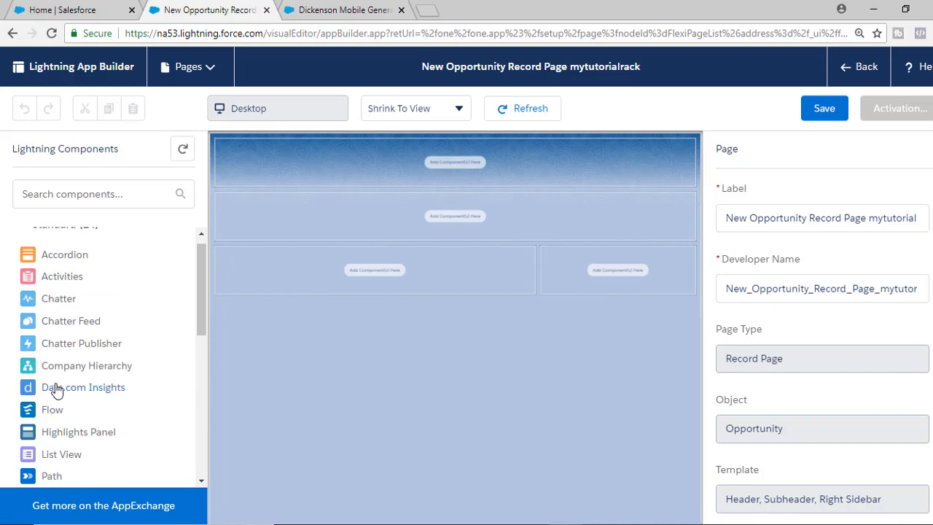
scroll(58, 391, up, 1)
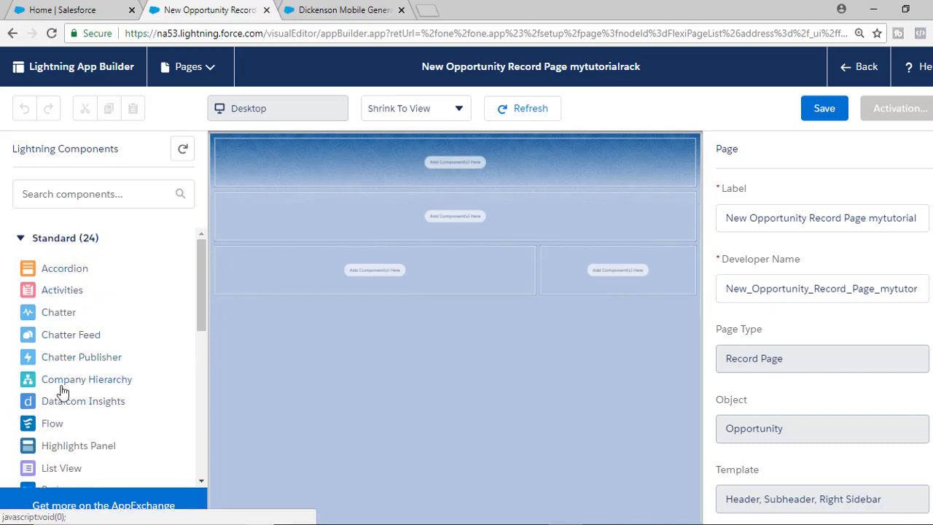
drag(68, 446, 259, 163)
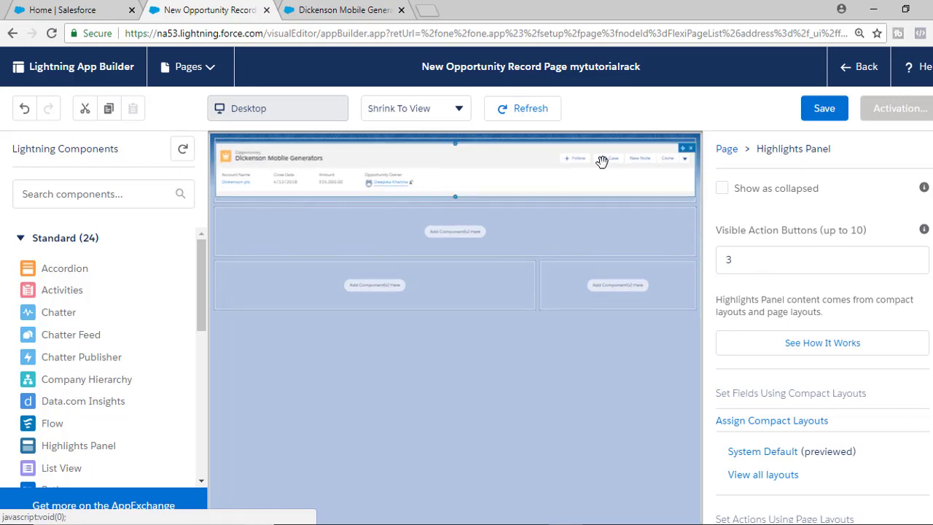
- Set the Highlights Panel's number of visible action buttons to 5 and apply the change to the preview
click(750, 248)
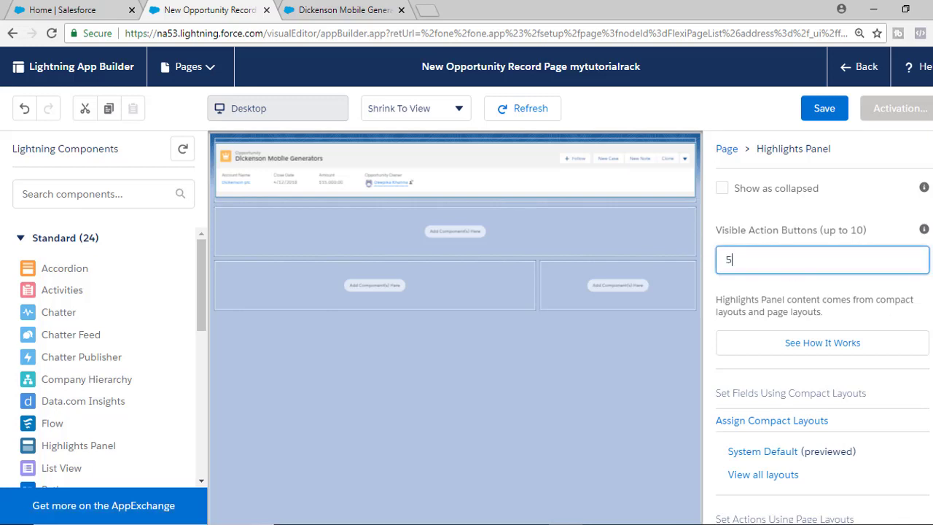
click(593, 412)
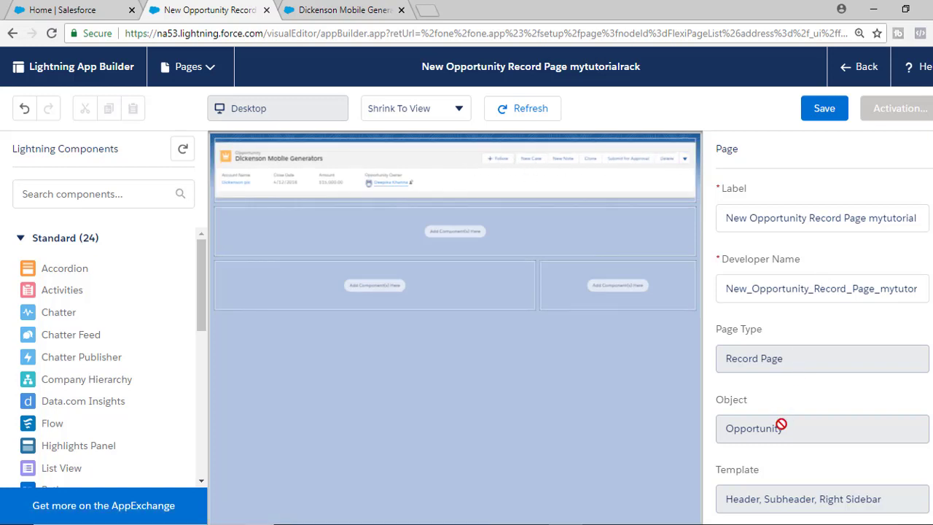
scroll(762, 375, down, 2)
scroll(756, 430, up, 2)
- Set the Highlights Panel's number of visible action buttons back to 3 and reselect the panel
click(458, 175)
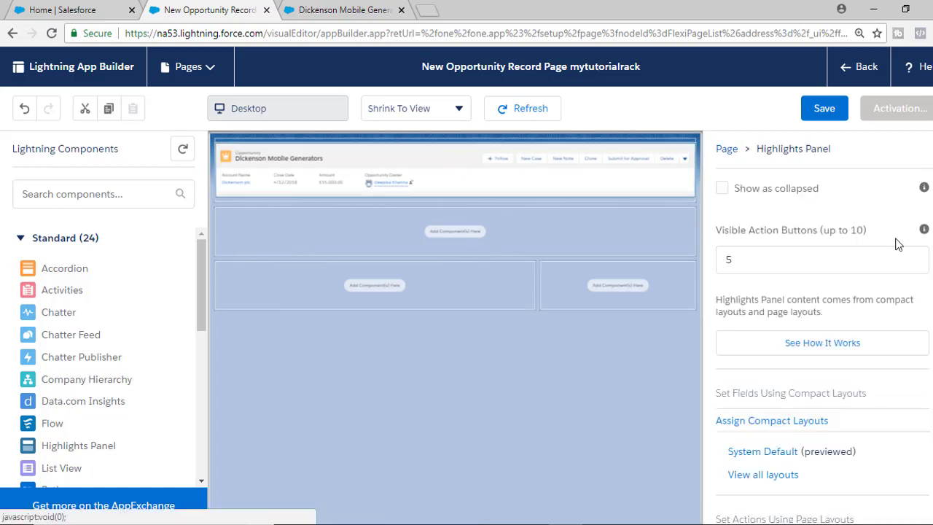
click(750, 262)
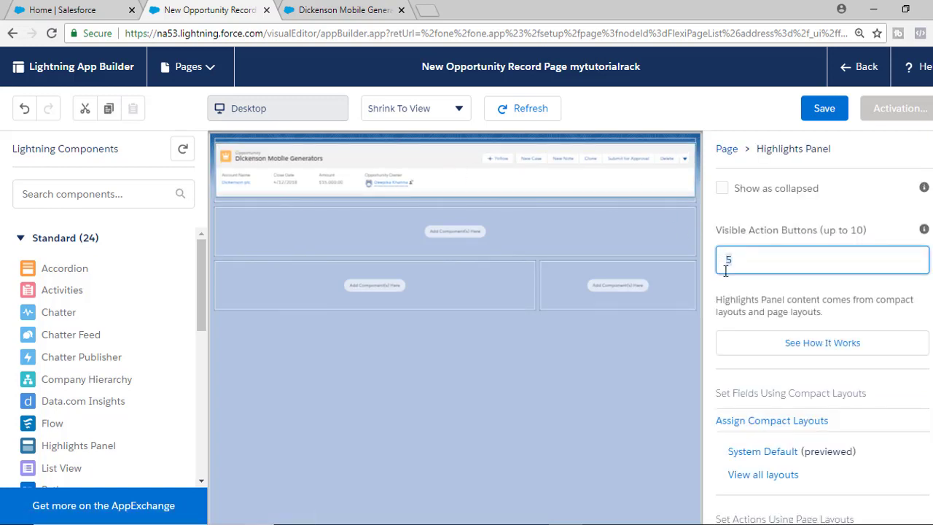
text(3)
click(636, 375)
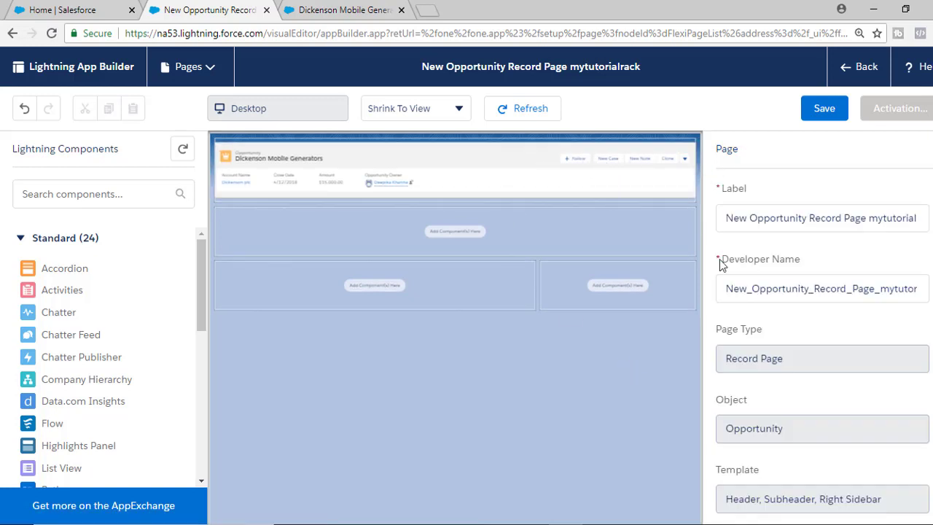
scroll(714, 329, down, 2)
scroll(731, 392, up, 2)
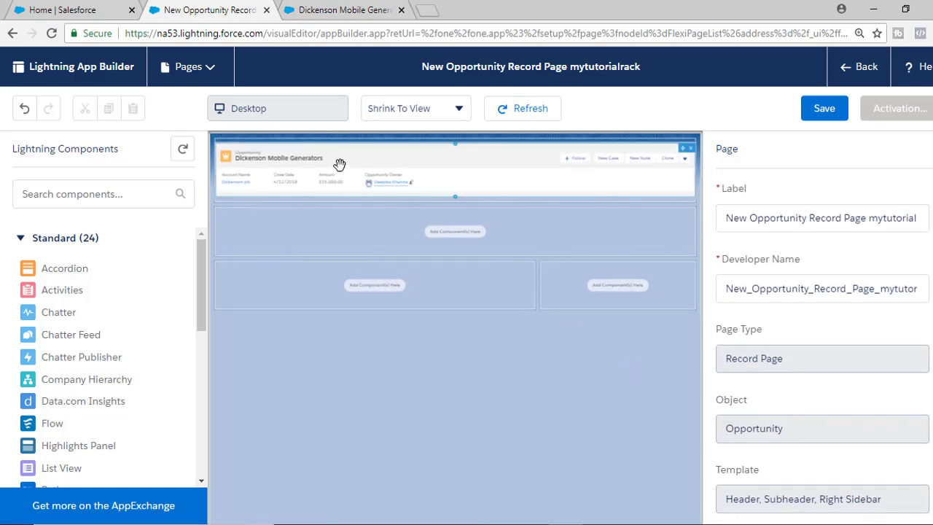
click(314, 162)
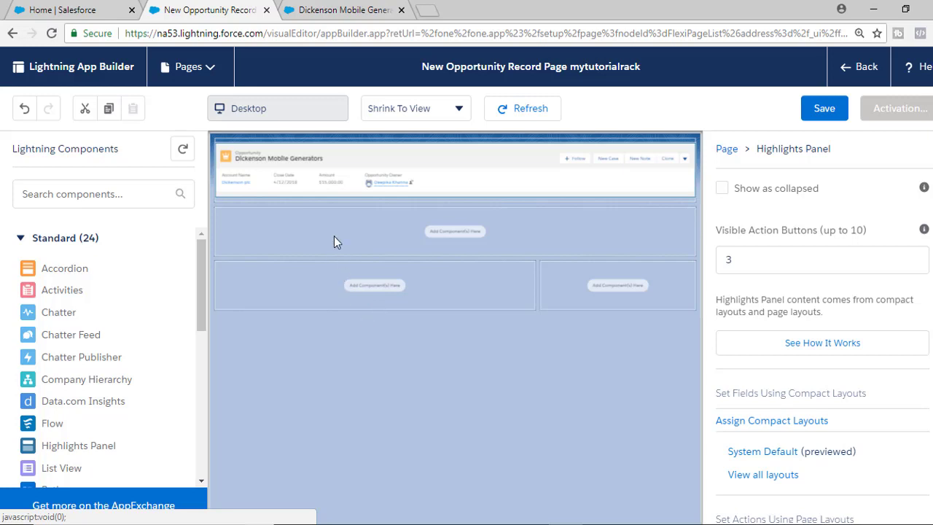
- Consult the existing Dickenson Mobile Generators record page, and add the Path component to the subheader region of the new page
click(339, 9)
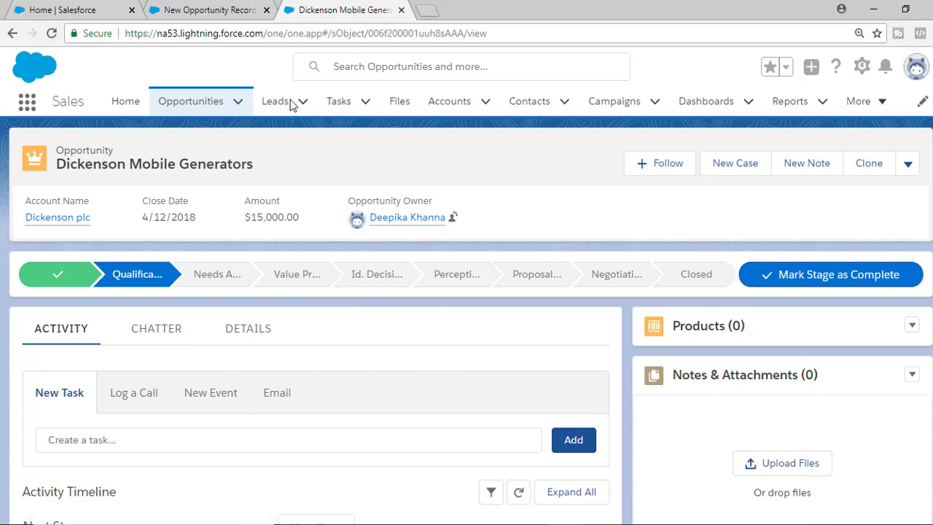
click(219, 11)
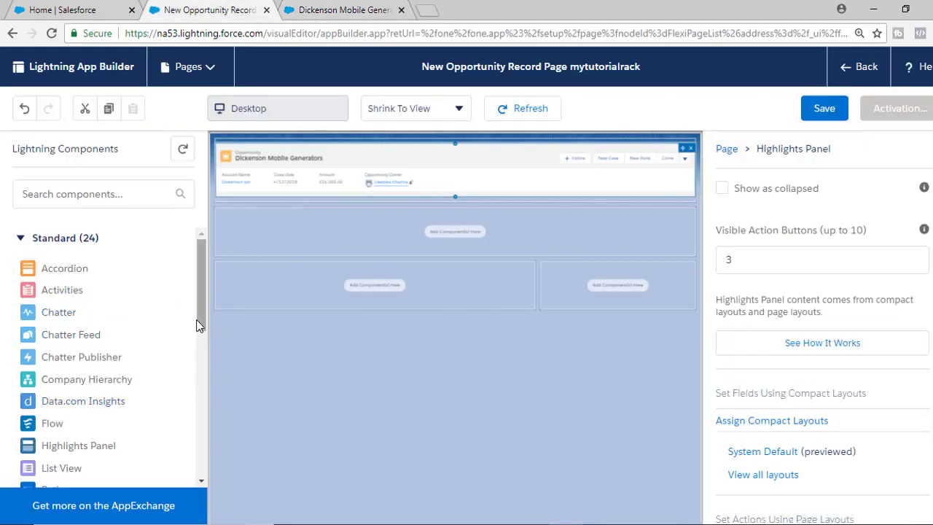
drag(199, 322, 201, 361)
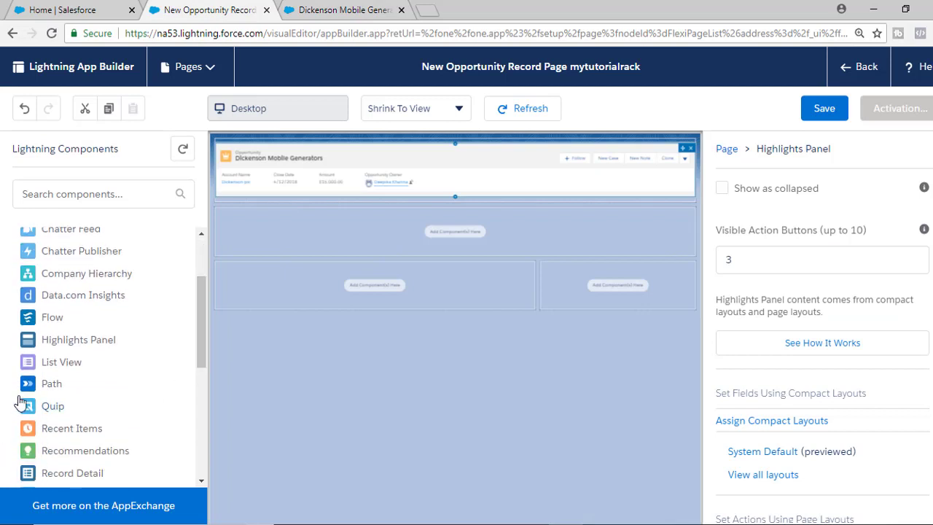
drag(57, 392, 343, 240)
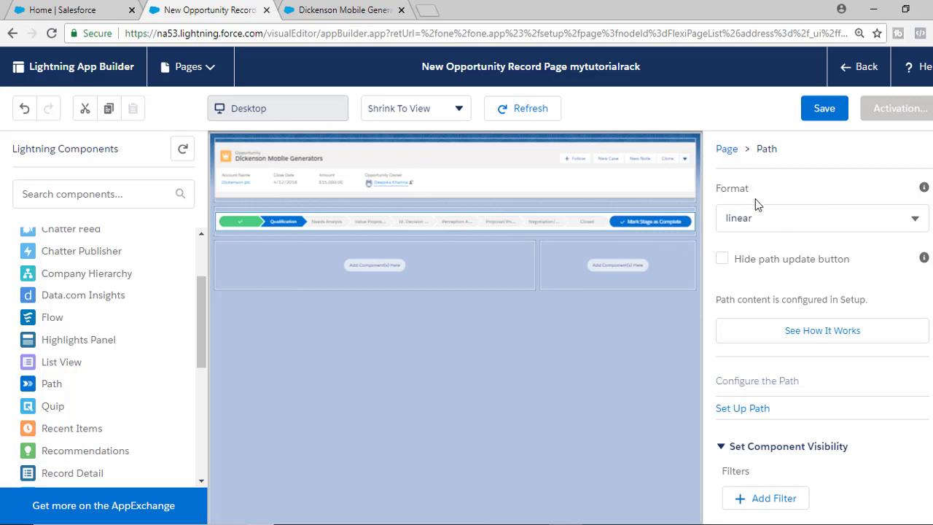
- View the Path component's format options, keep the linear format and deselect the component
click(772, 224)
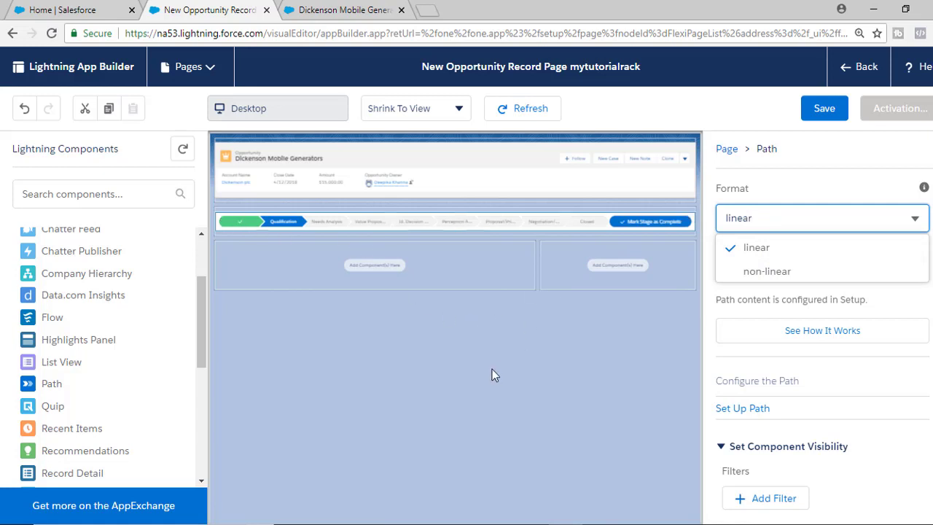
click(752, 270)
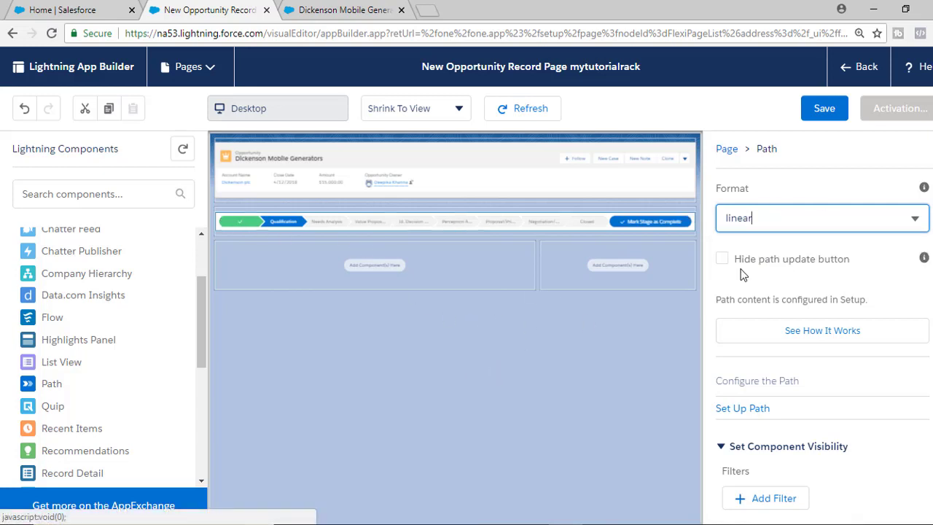
click(583, 365)
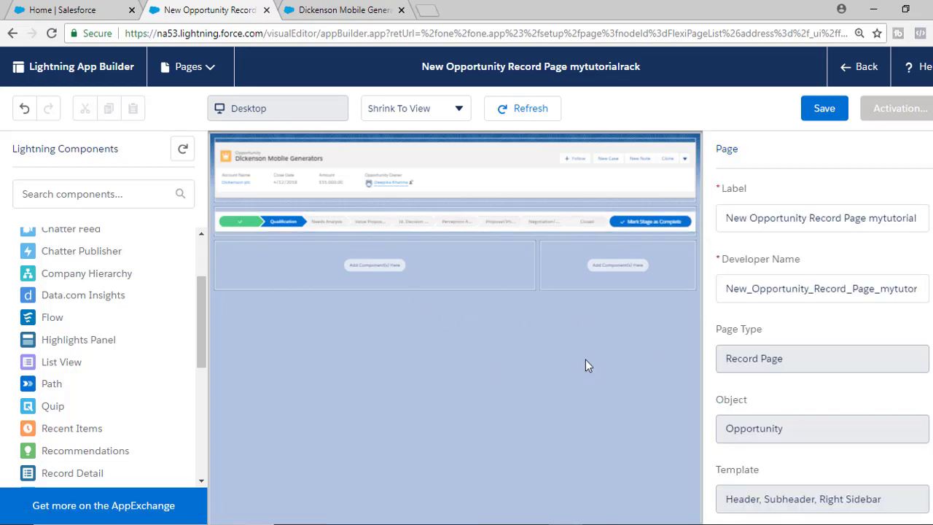
- Consult the existing opportunity record again, and add the Chatter component to the new page's right sidebar region
click(343, 10)
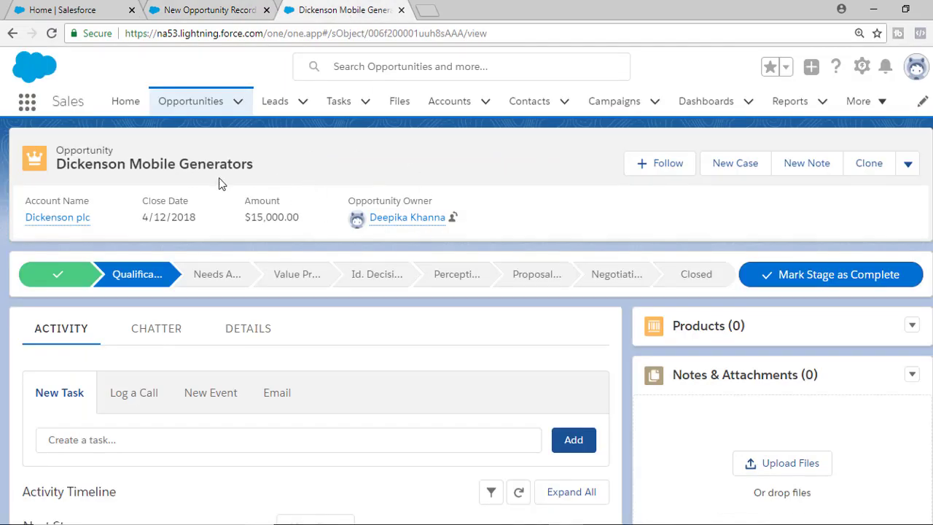
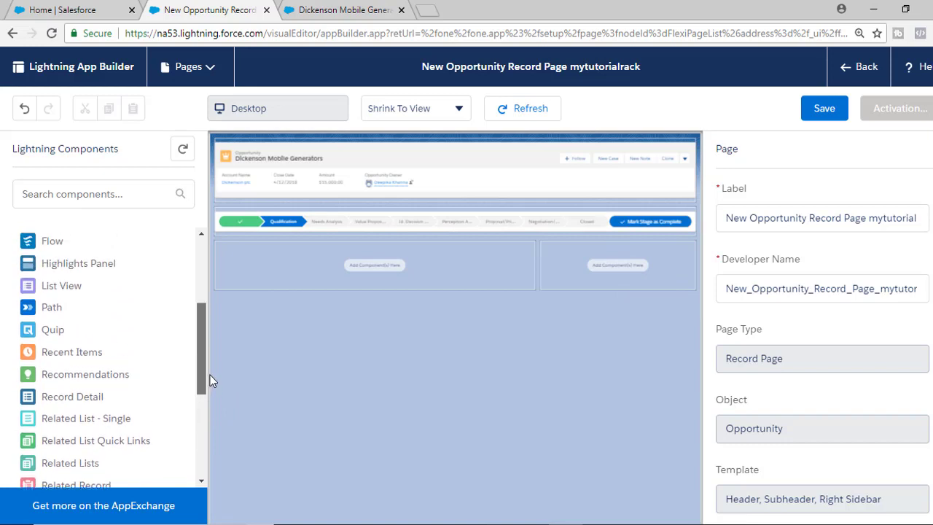
scroll(88, 333, up, 2)
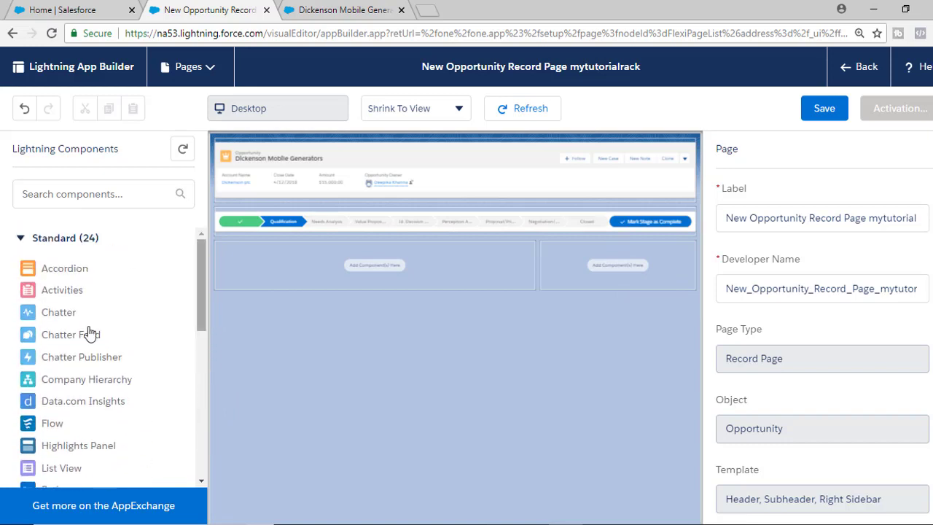
drag(104, 316, 583, 277)
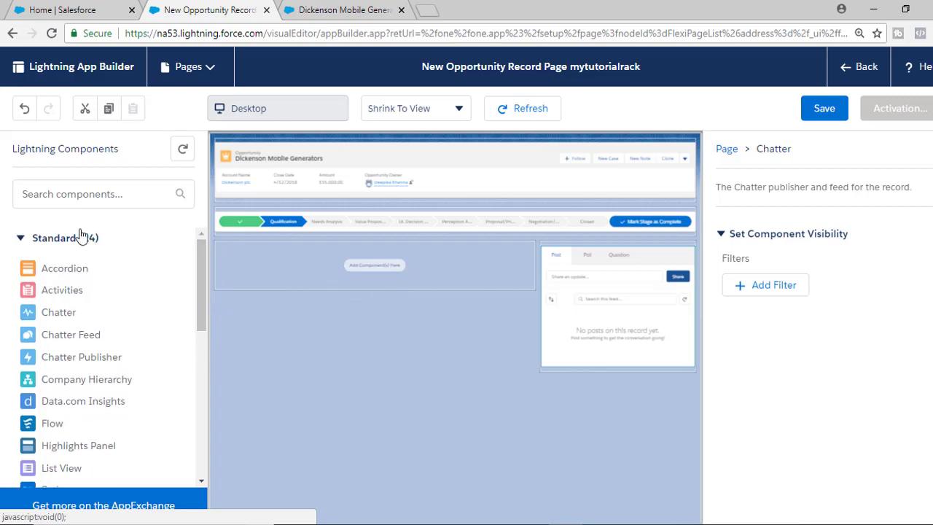
- Add the Tabs component to the main region beside the Chatter component and display its Details tab
scroll(81, 241, down, 1)
scroll(82, 441, down, 4)
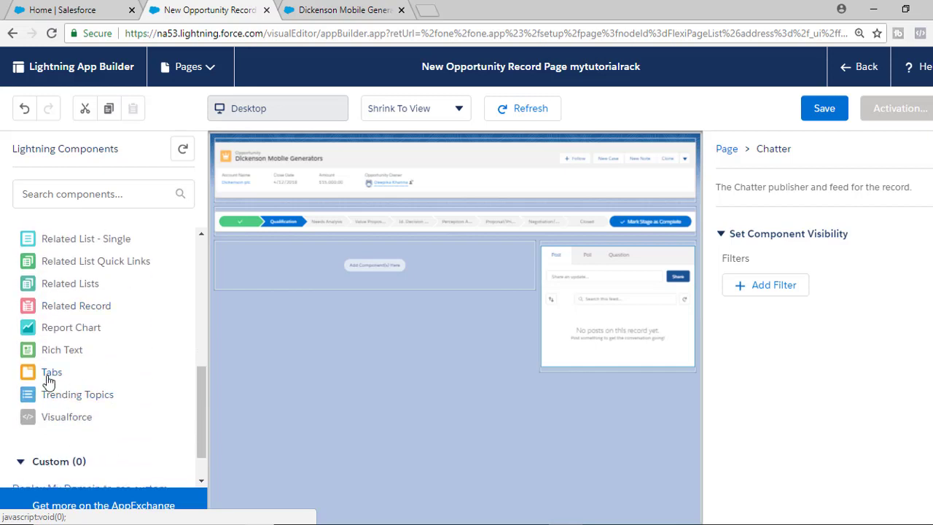
drag(47, 373, 374, 266)
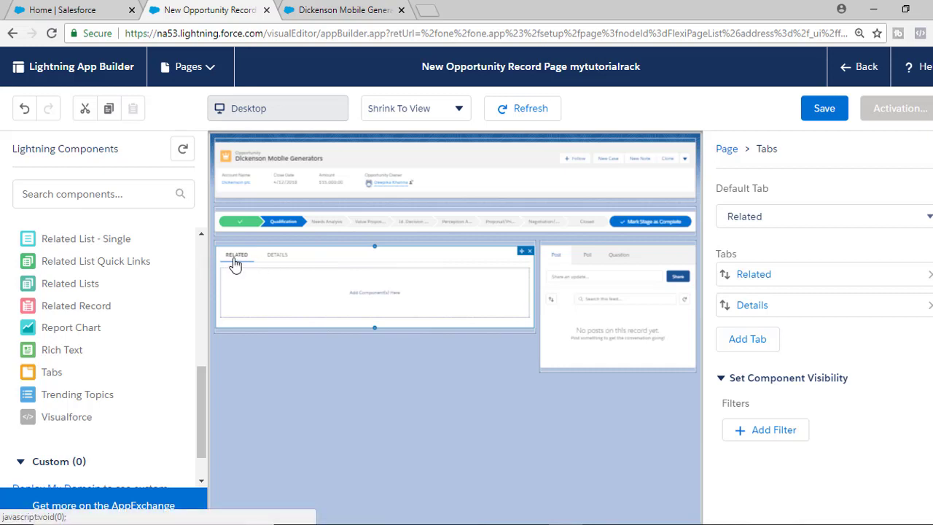
click(280, 262)
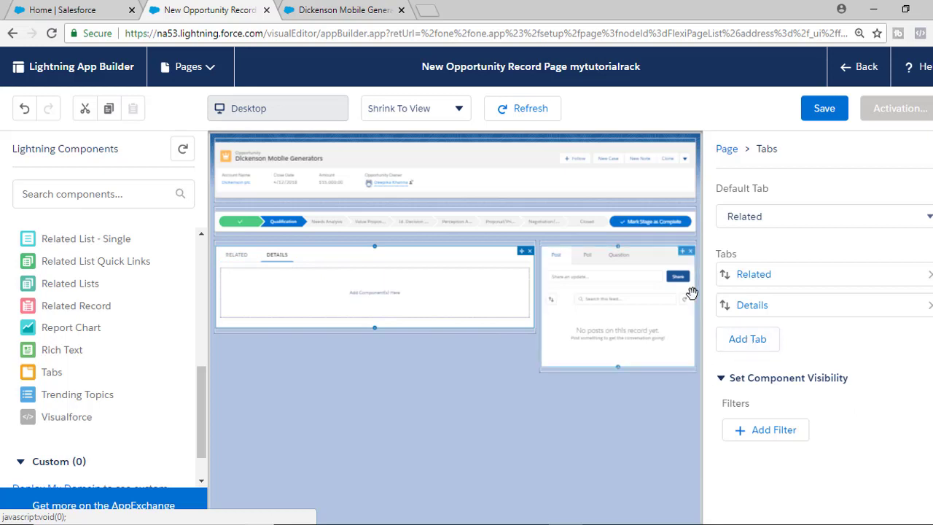
- Add a third tab with the custom label "Recent Items" and move the Details tab ahead of Related
click(758, 345)
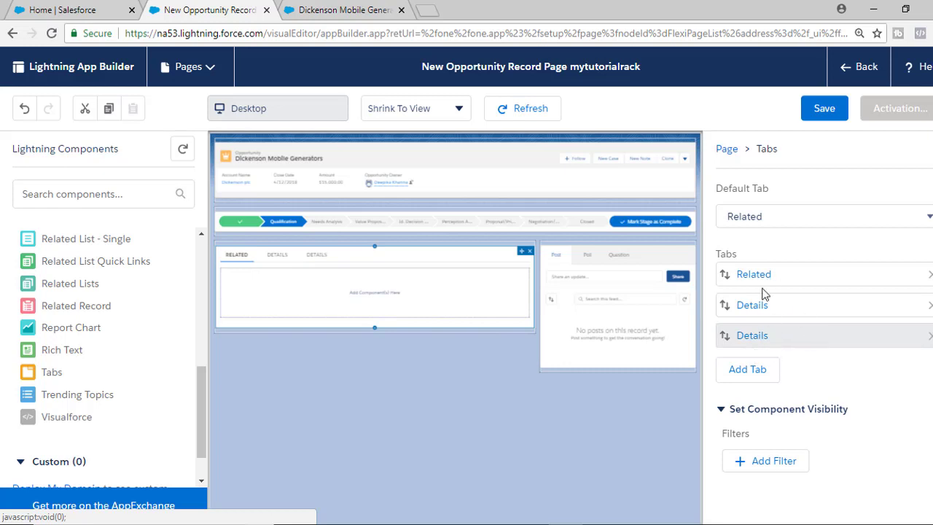
right_click(753, 337)
click(754, 341)
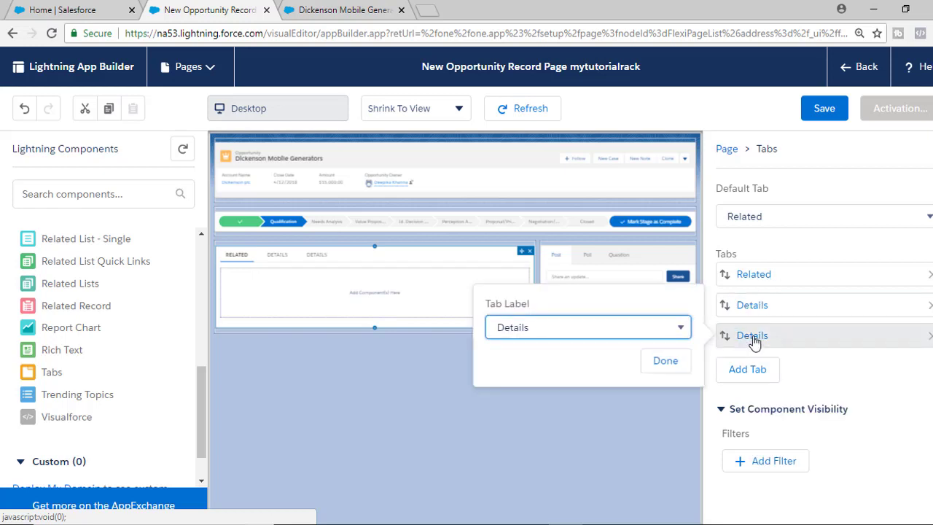
click(683, 329)
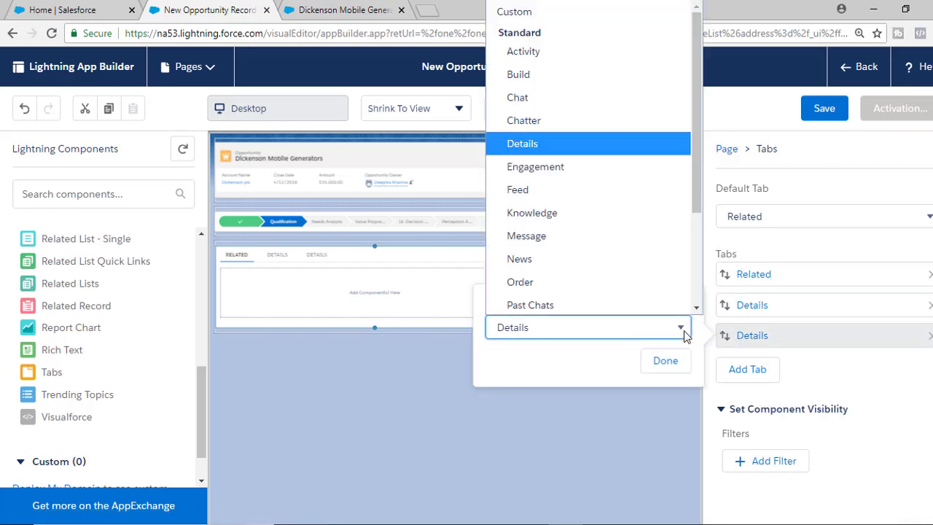
click(519, 12)
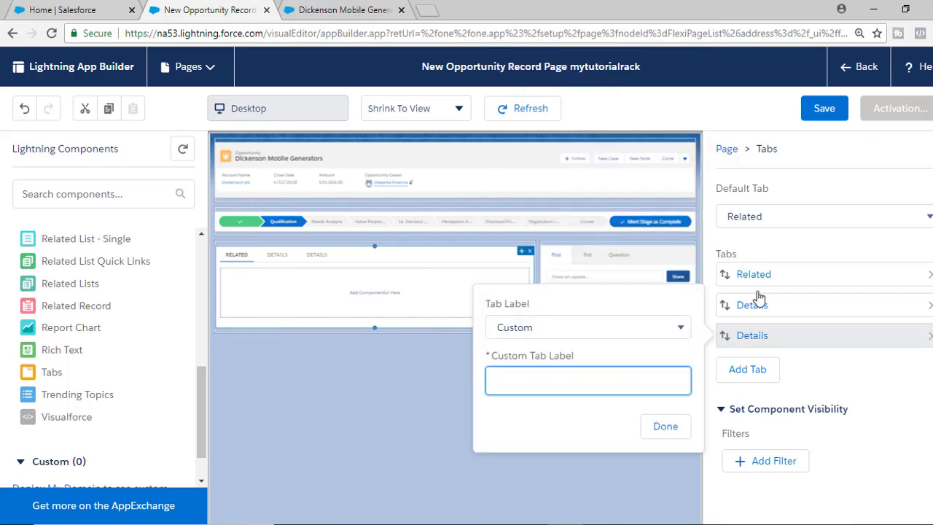
text(Recent Items)
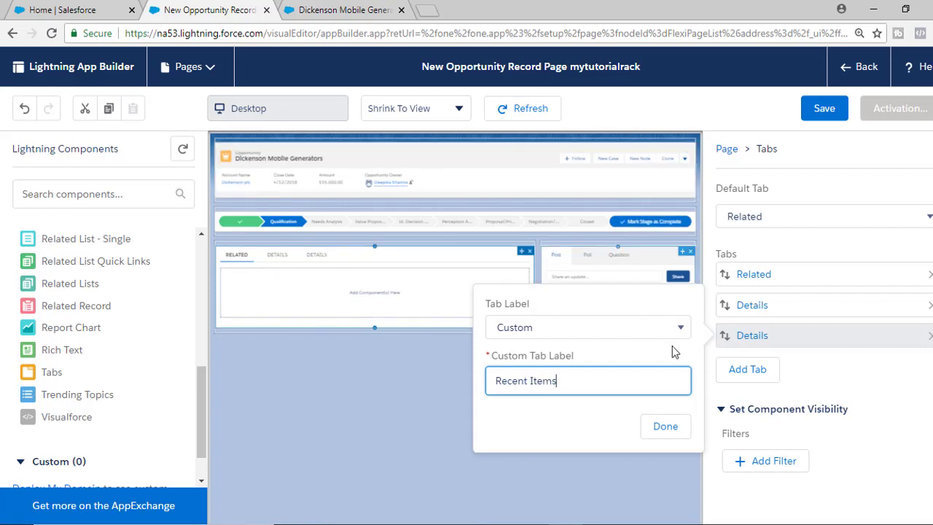
click(671, 426)
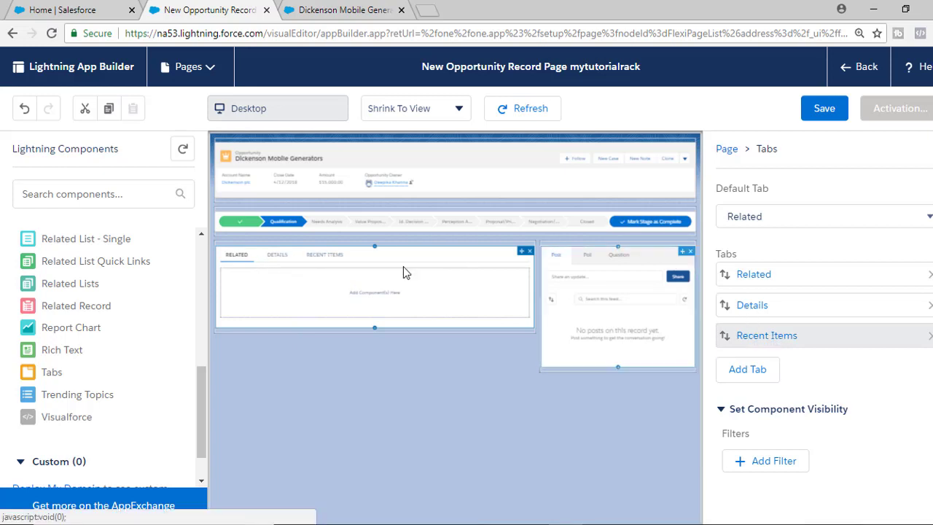
drag(802, 312, 802, 281)
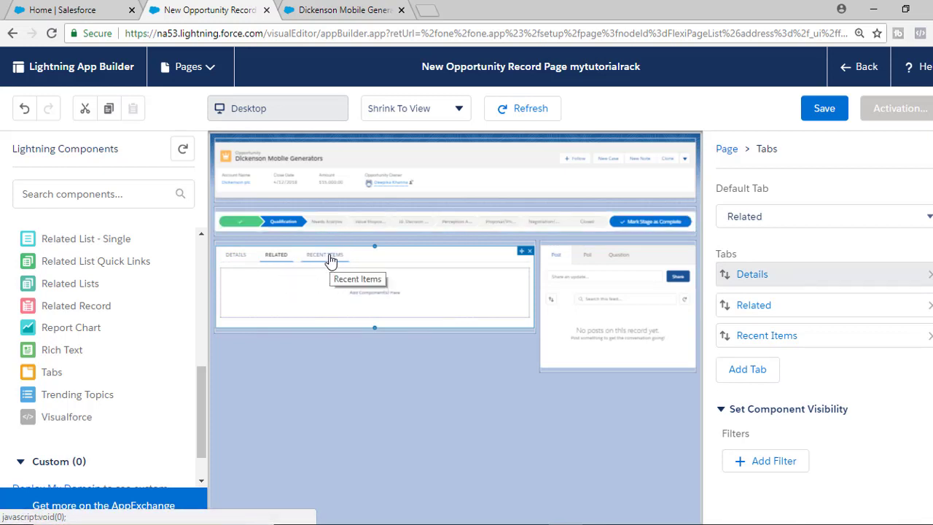
- Add a fourth tab to the Tabs component and give it the standard label Activity
click(757, 370)
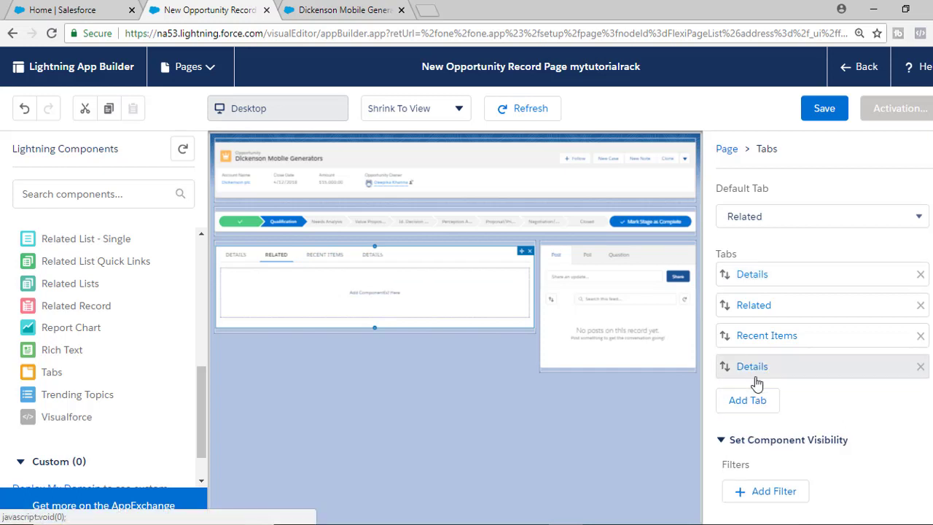
click(760, 372)
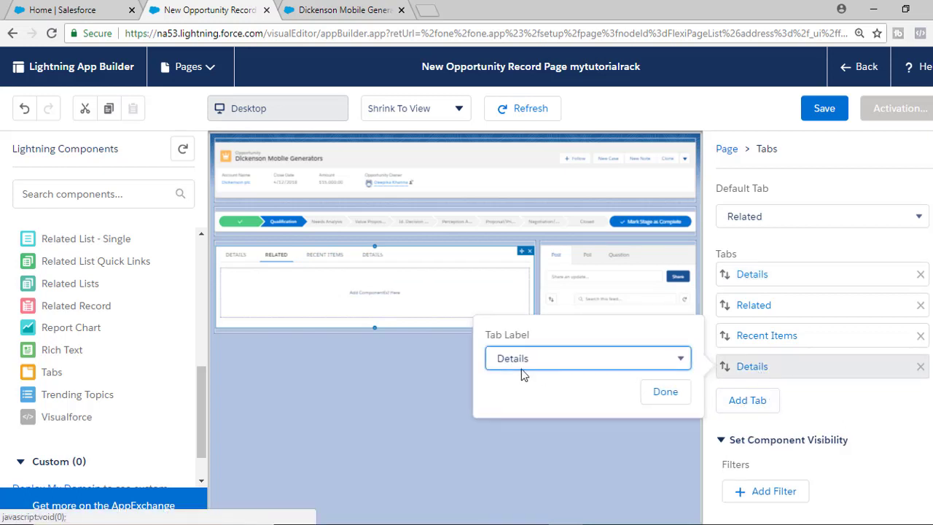
click(530, 363)
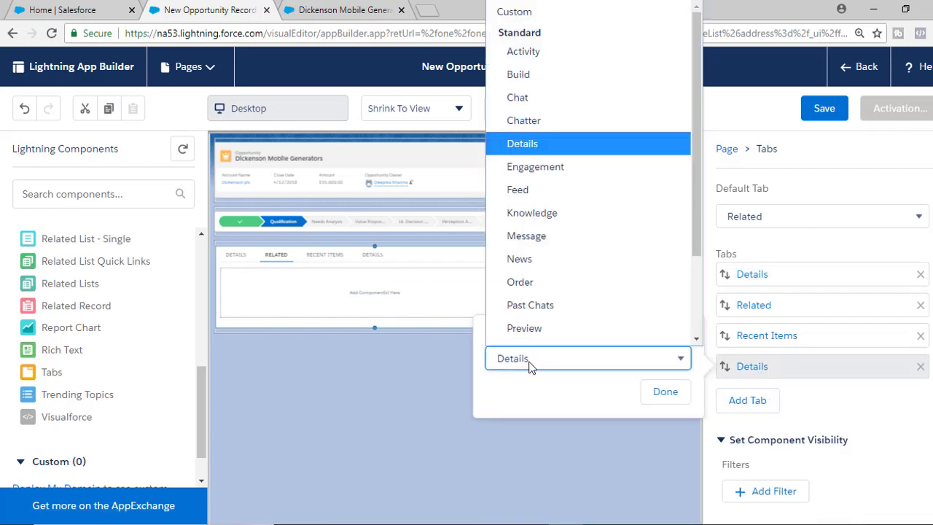
click(566, 49)
click(410, 269)
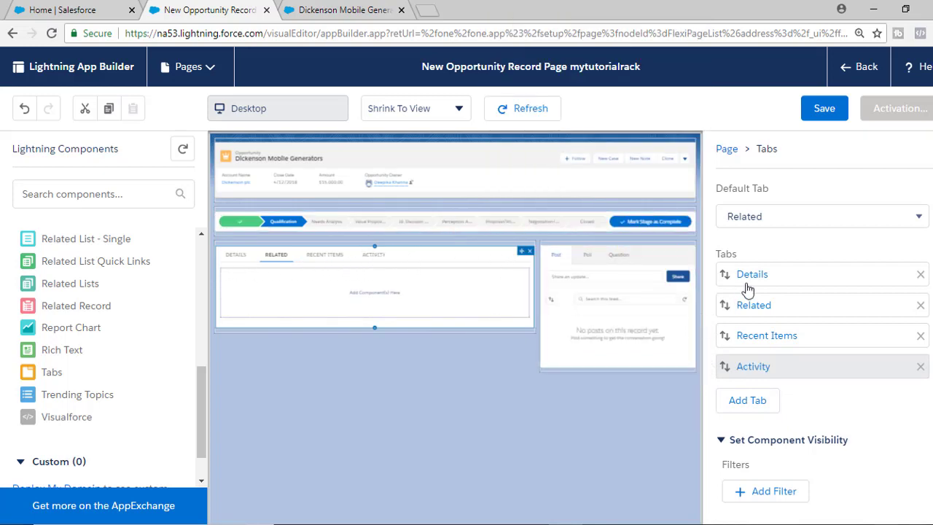
- Save the record page without activating it yet, and display the Details tab of the Tabs component
click(823, 108)
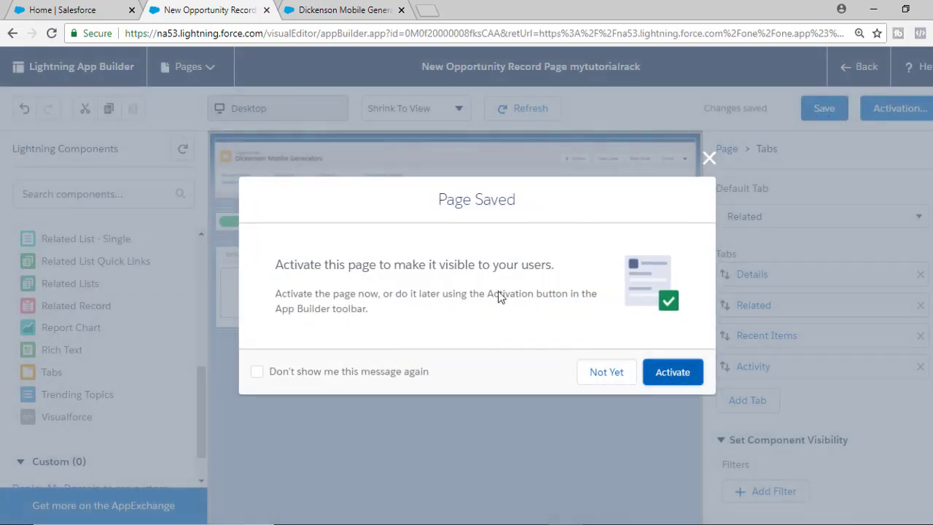
click(606, 372)
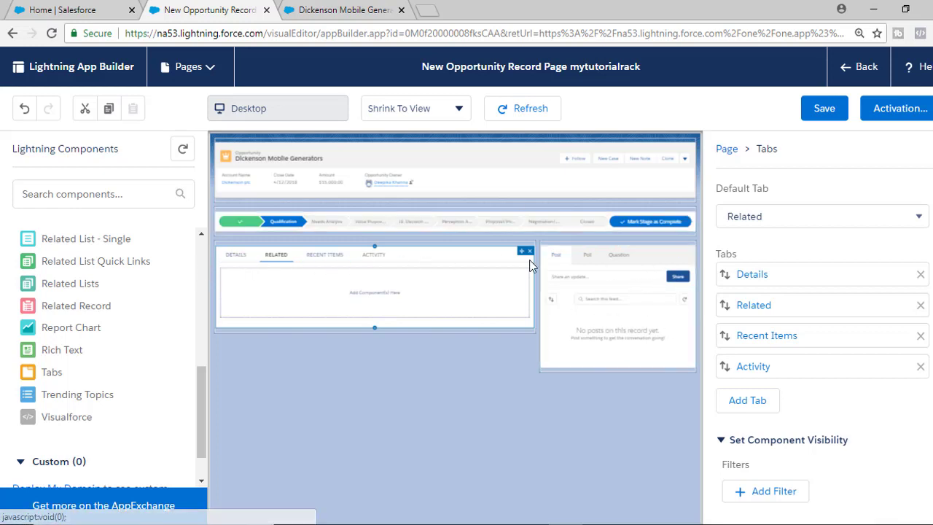
click(241, 266)
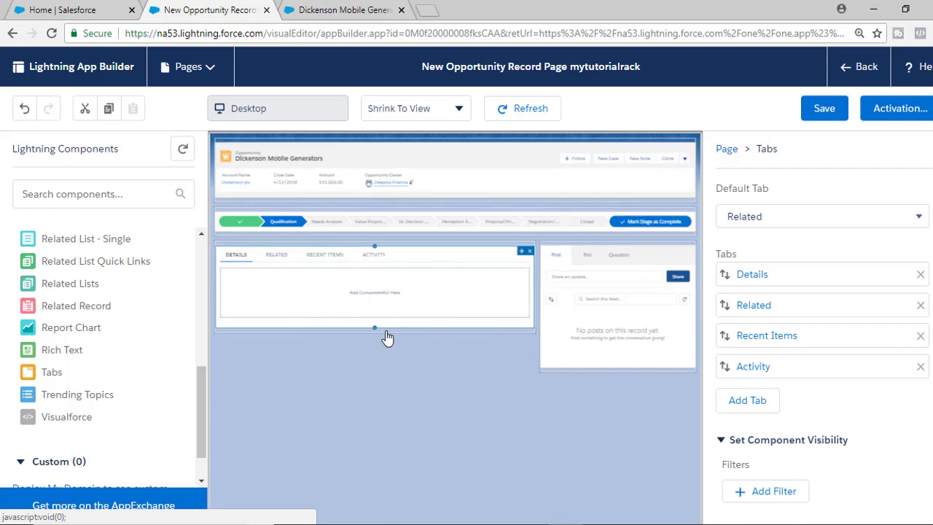
- Place the Record Detail component inside the Details tab of the Tabs component and save the record page
click(270, 257)
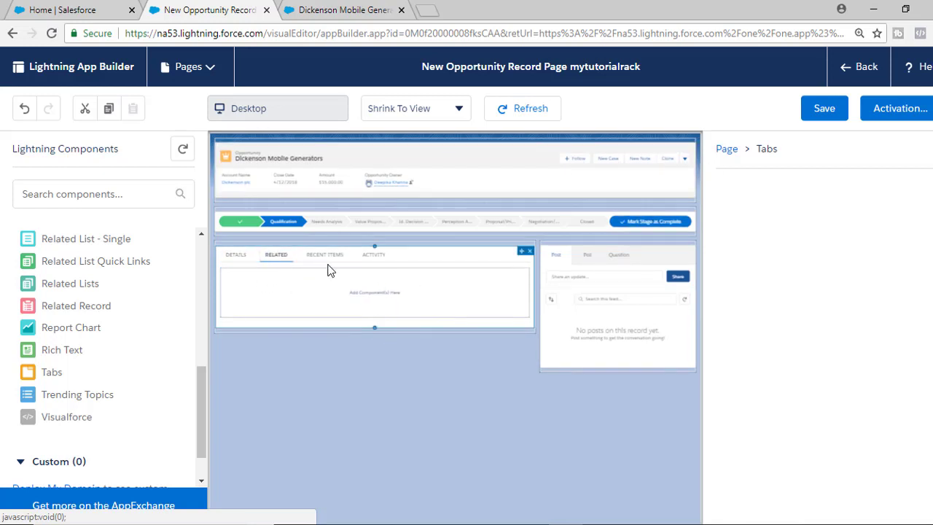
click(240, 261)
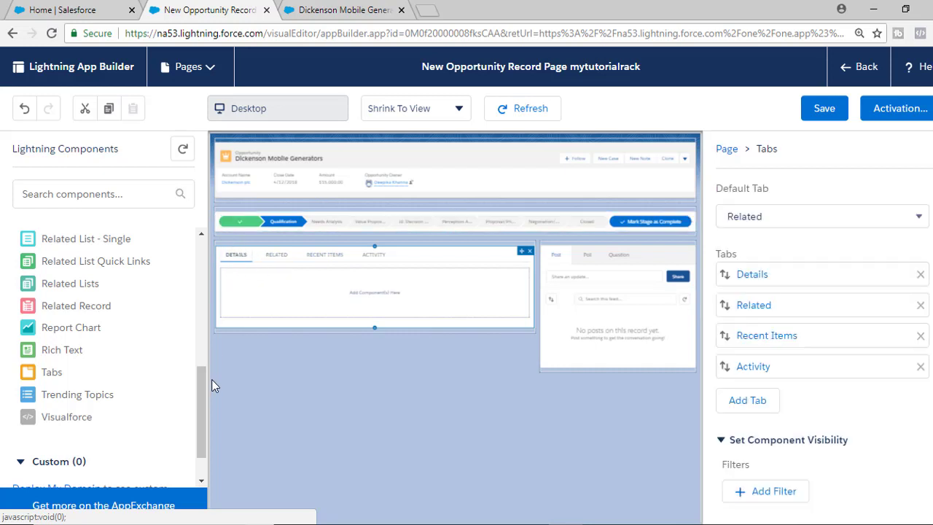
scroll(202, 408, up, 2)
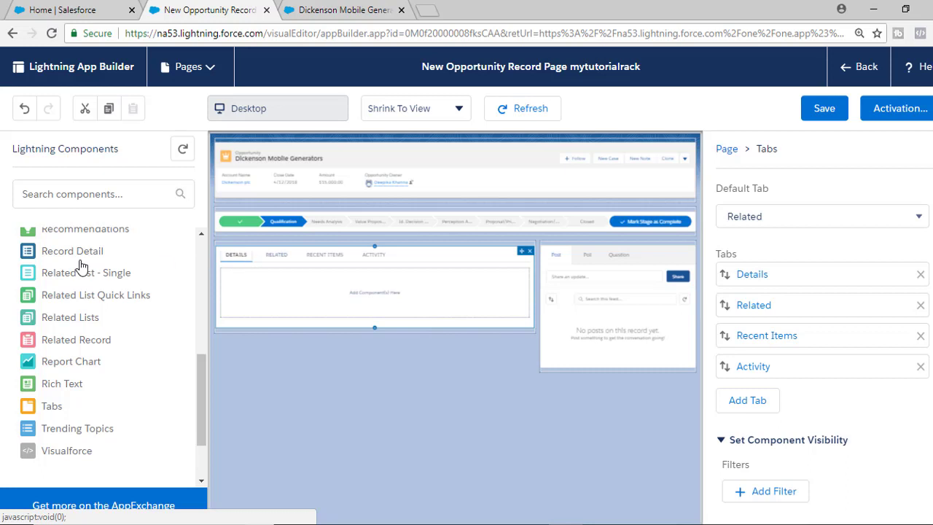
click(378, 256)
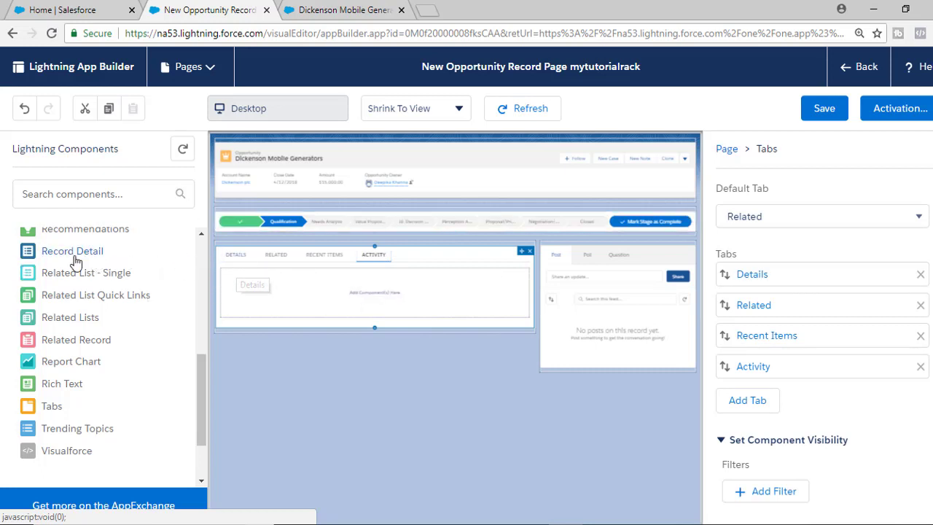
click(236, 260)
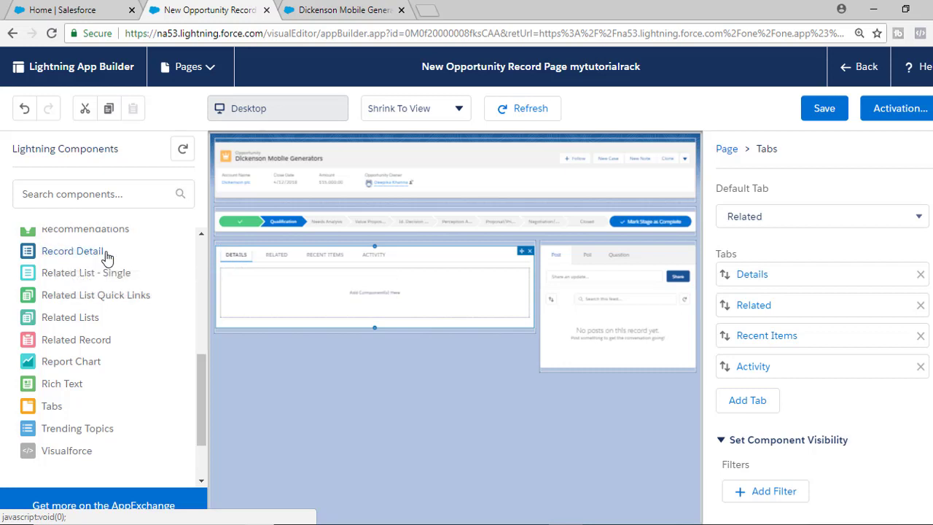
drag(46, 255, 247, 302)
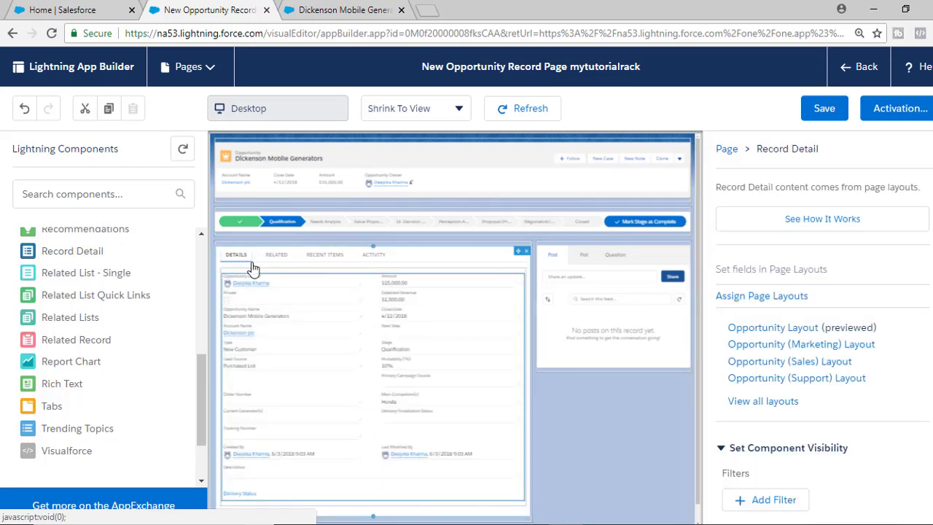
click(824, 110)
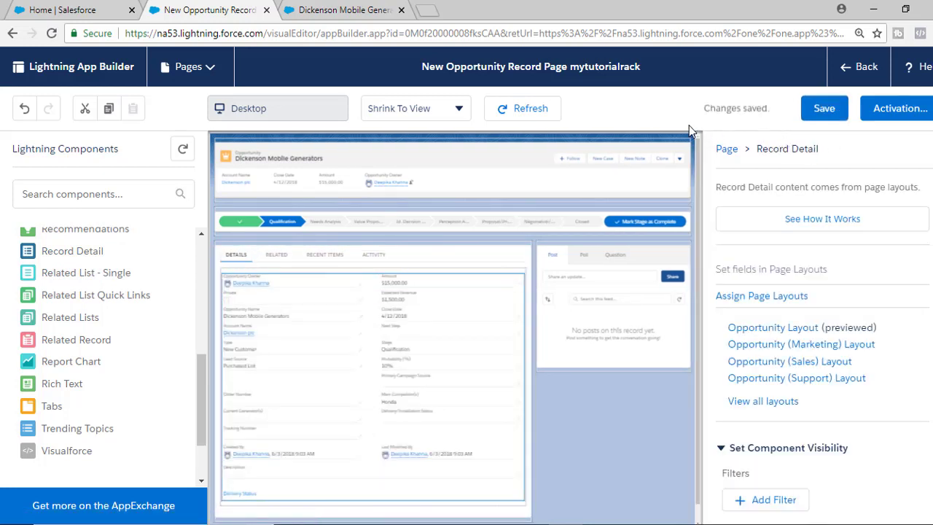
- Add the Related Lists component inside the Related tab of the Tabs component
click(273, 257)
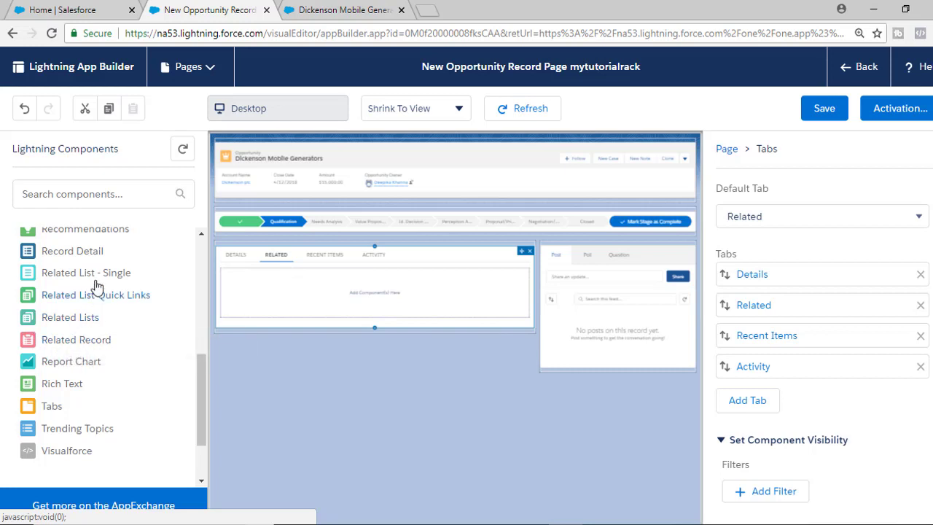
drag(82, 321, 271, 305)
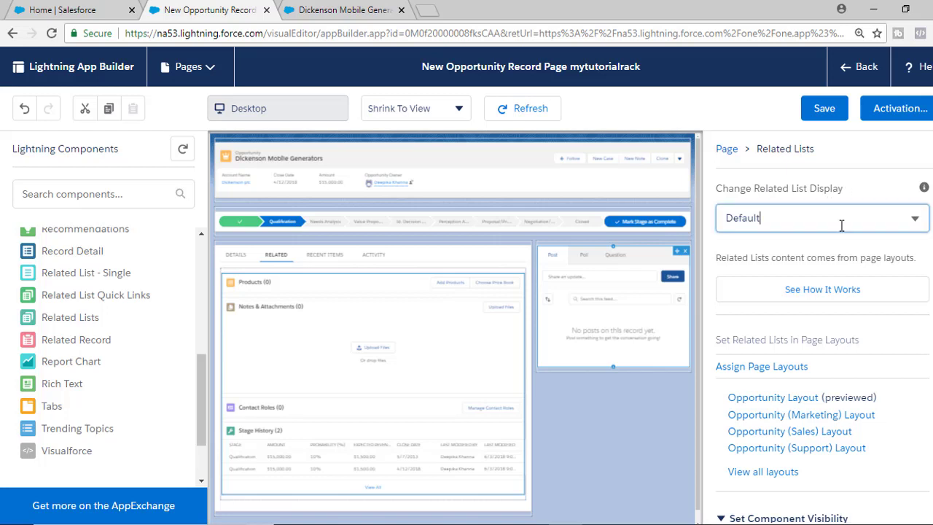
- Try the Tile and the List display options for the Related Lists component
click(806, 218)
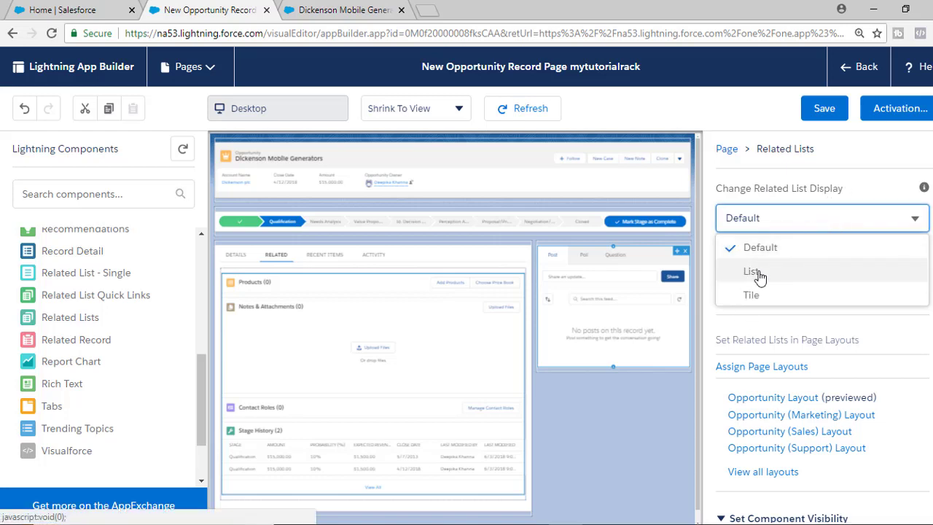
click(753, 296)
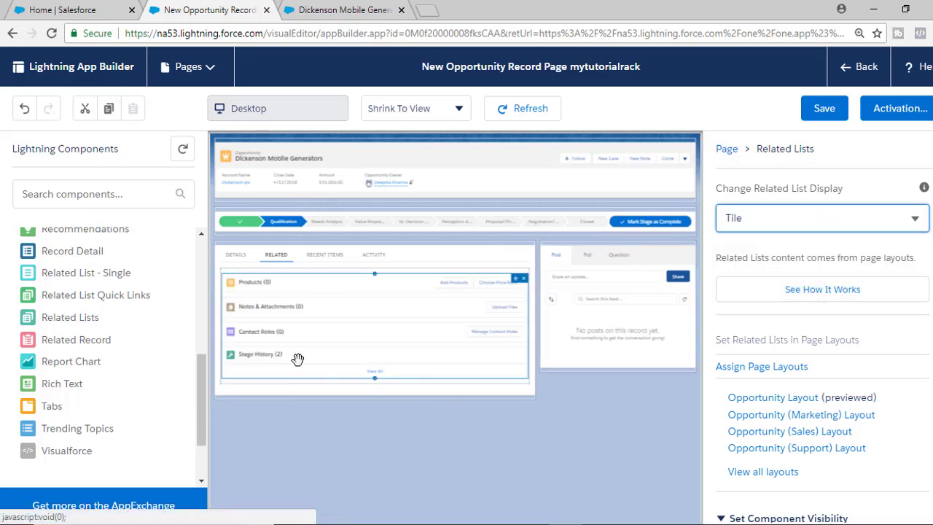
click(785, 216)
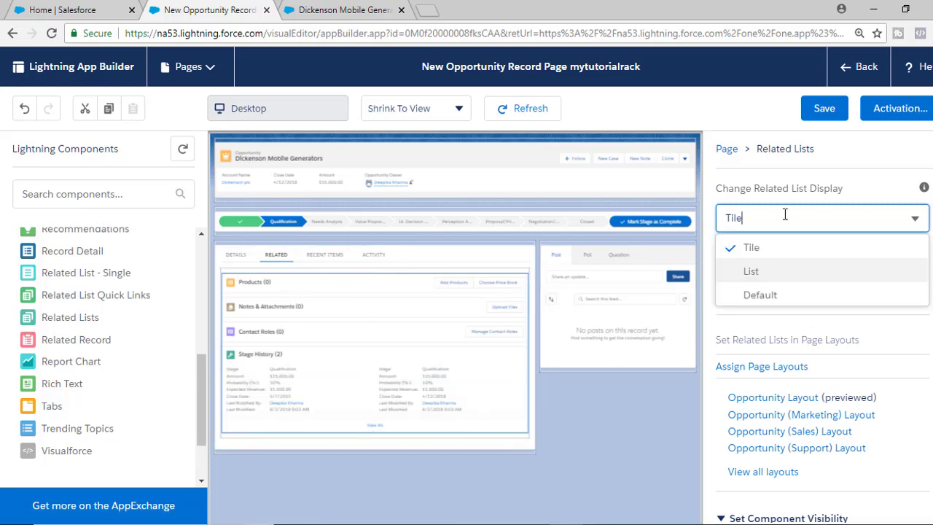
click(751, 271)
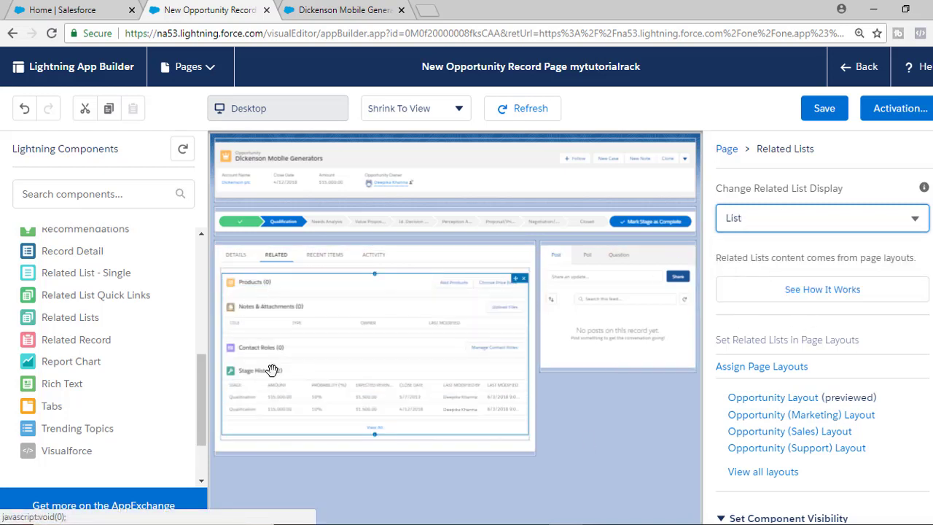
- Set the related list display of the Related Lists component to Default and save the record page
click(819, 223)
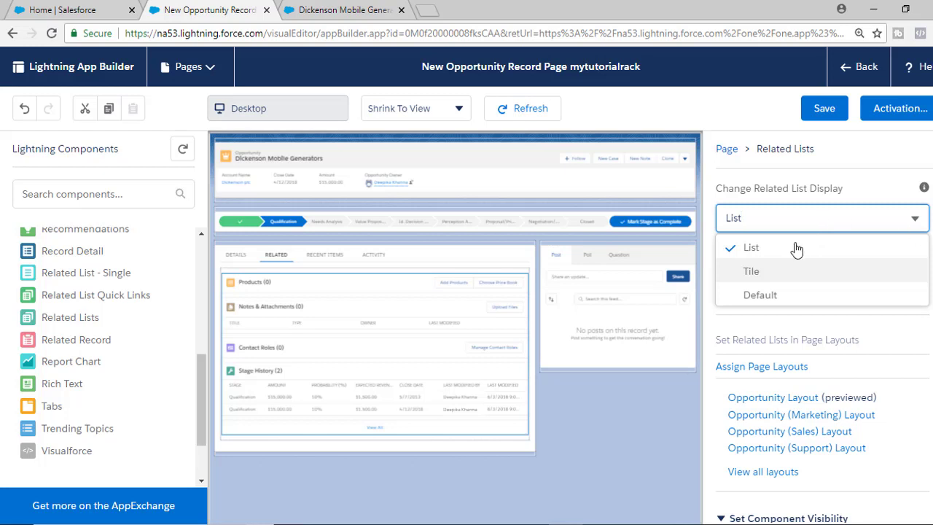
click(760, 295)
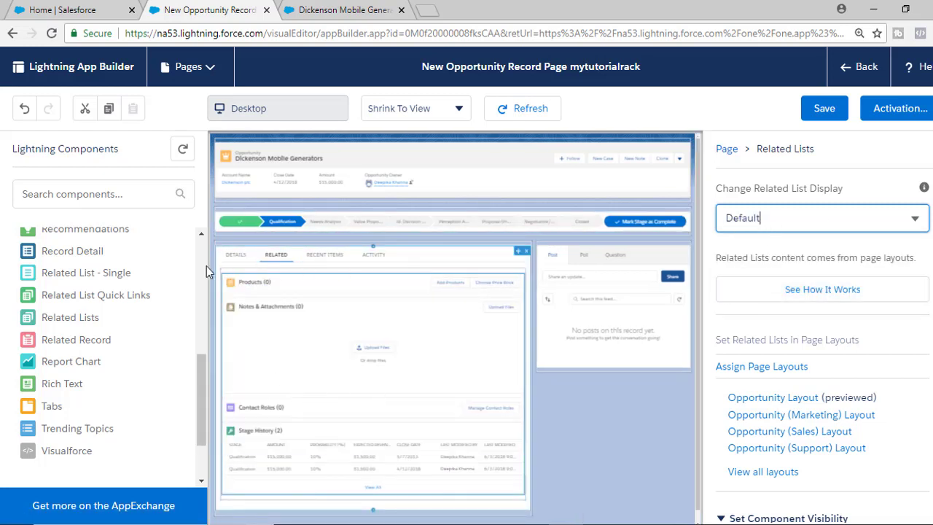
click(822, 111)
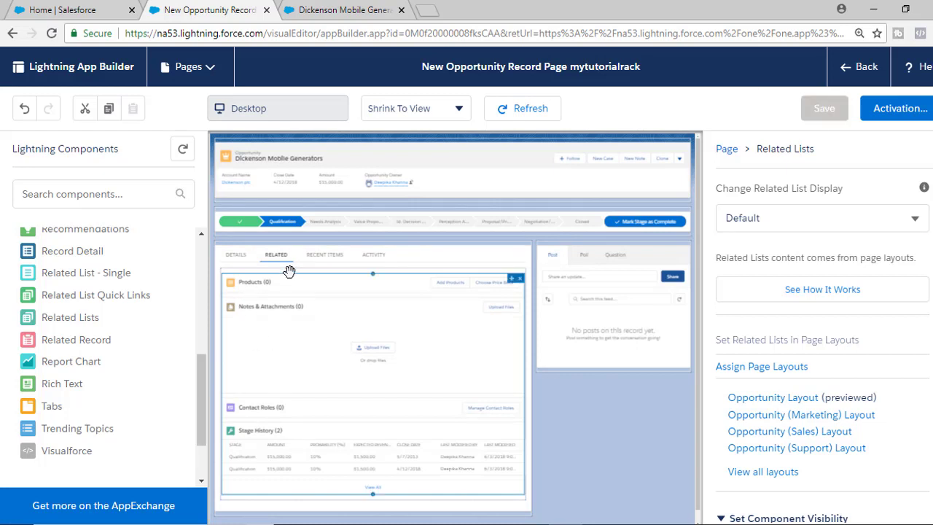
- Add the Recent Items component inside the Recent Items tab of the Tabs component
click(332, 258)
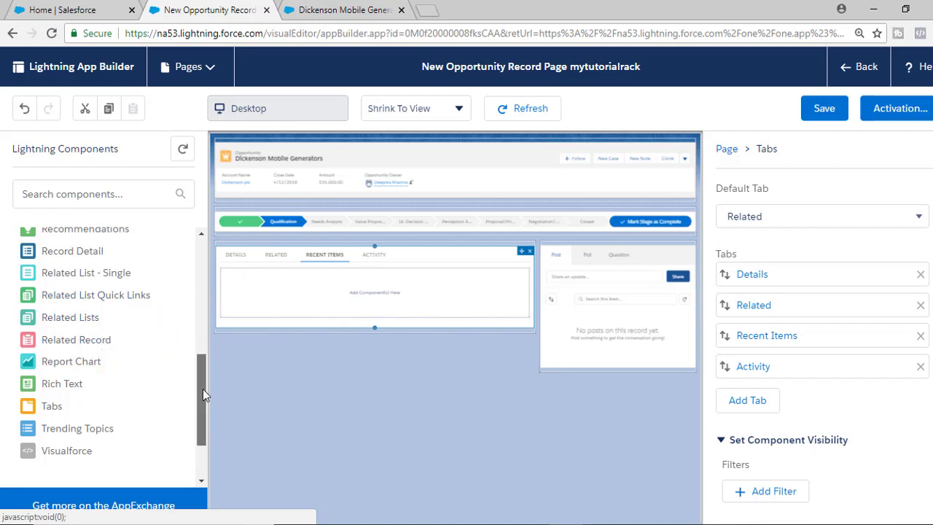
drag(203, 390, 211, 359)
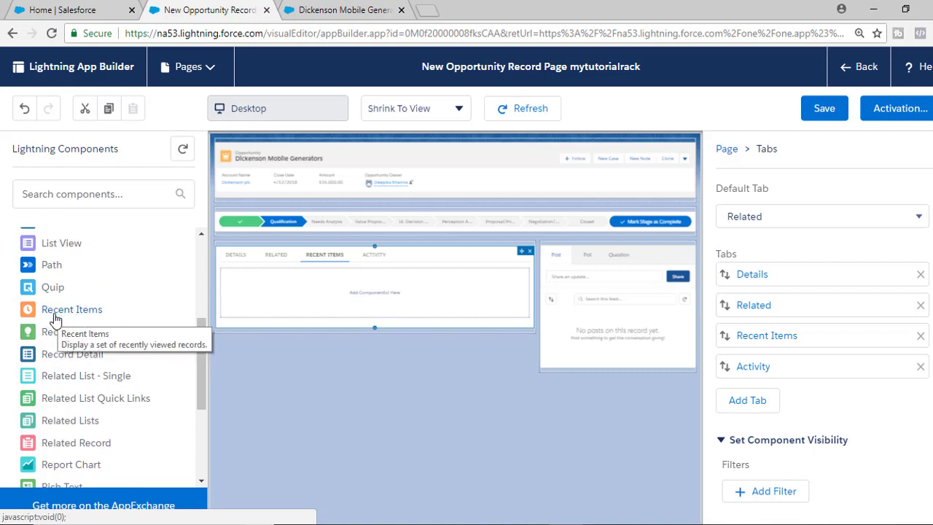
drag(56, 319, 301, 304)
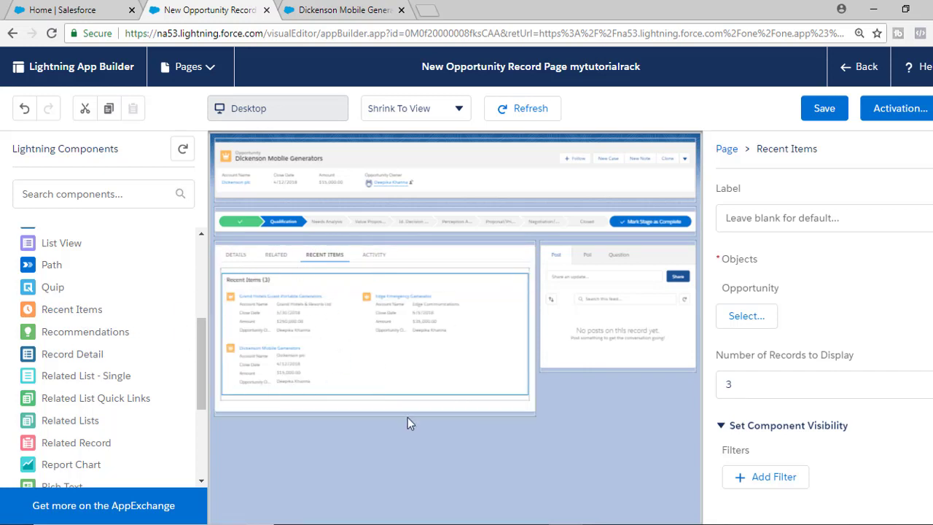
- Try limiting the Recent Items component to 2 records and reselect the component in the page preview
drag(758, 379, 724, 384)
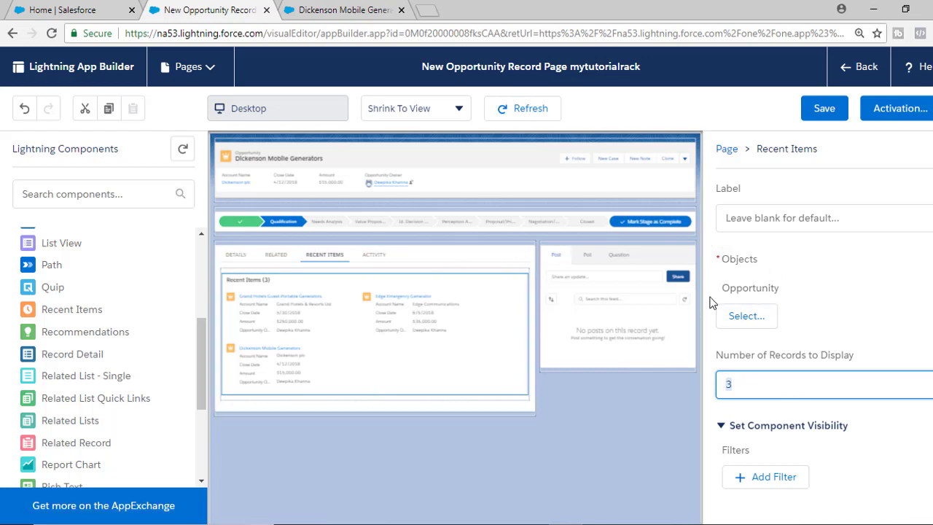
click(733, 289)
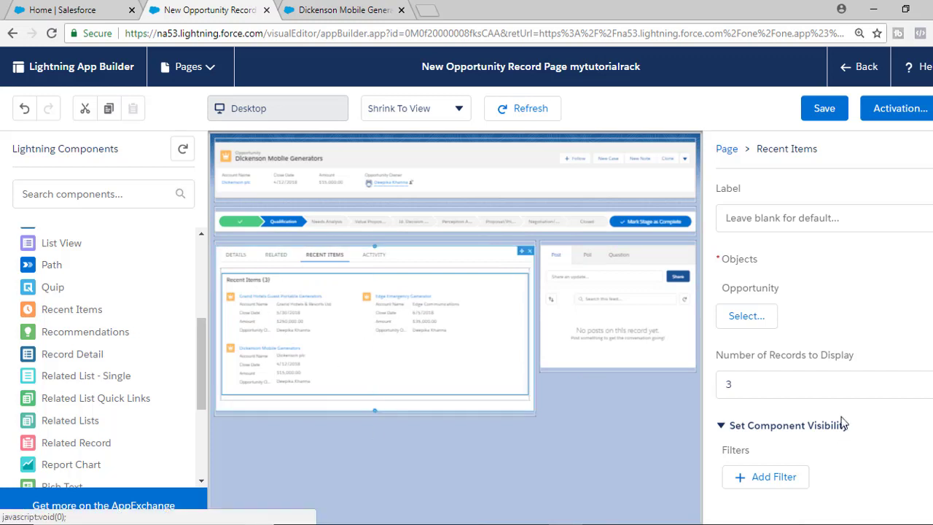
click(764, 382)
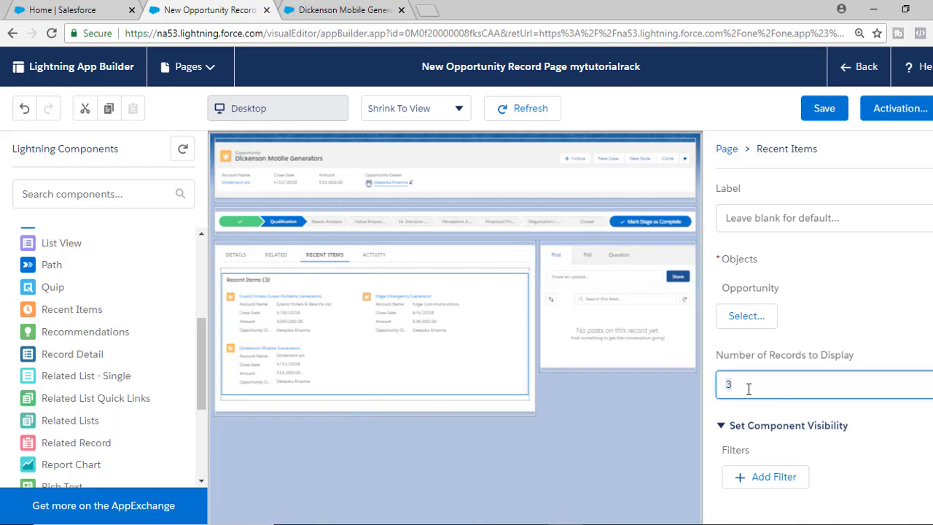
text(2)
click(597, 449)
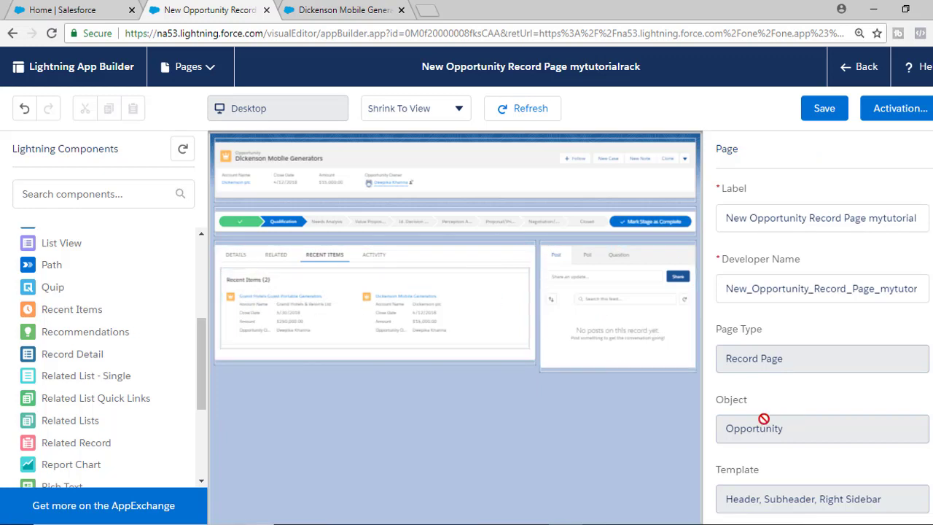
click(458, 251)
click(343, 286)
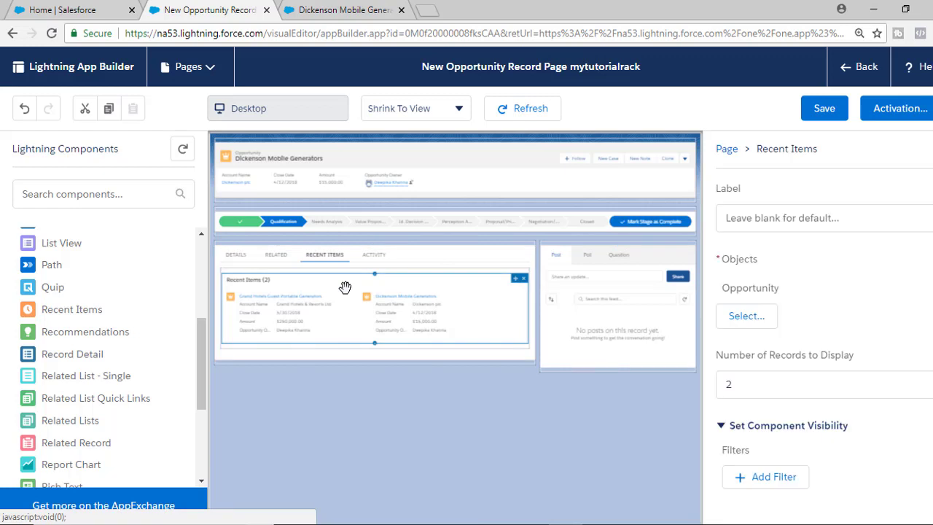
- Set the number of records to display in the Recent Items component to 3 and save the record page
click(852, 378)
key(BackSpace)
text(3)
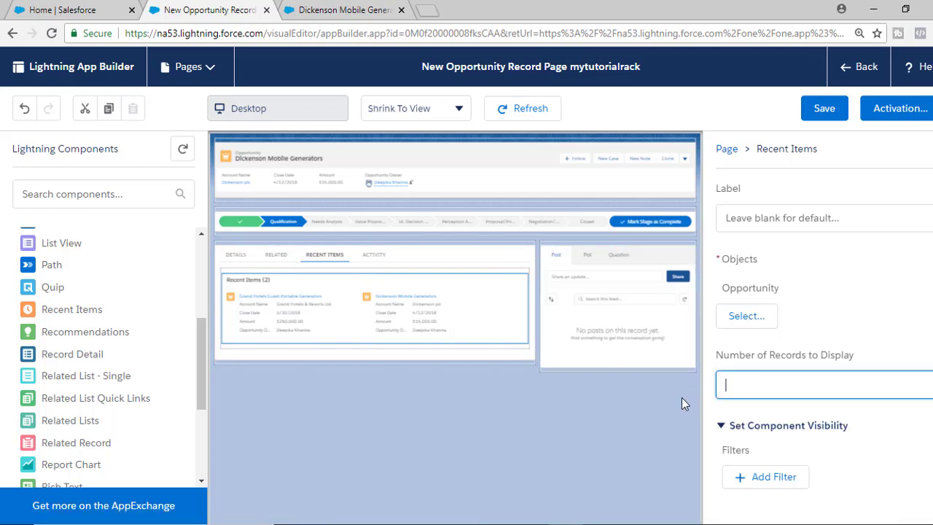
click(698, 446)
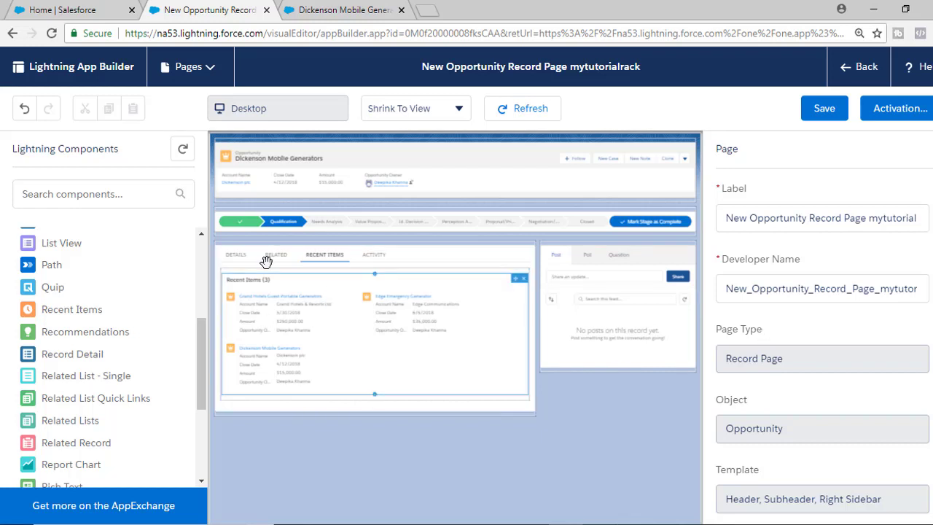
click(831, 111)
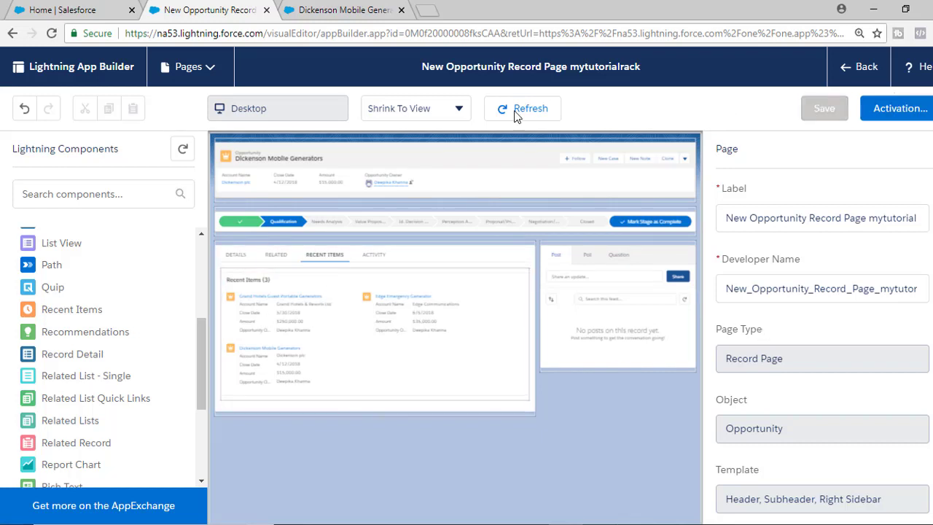
- Go through the tabs to Activity, add the Activities component inside it and save the record page
click(241, 261)
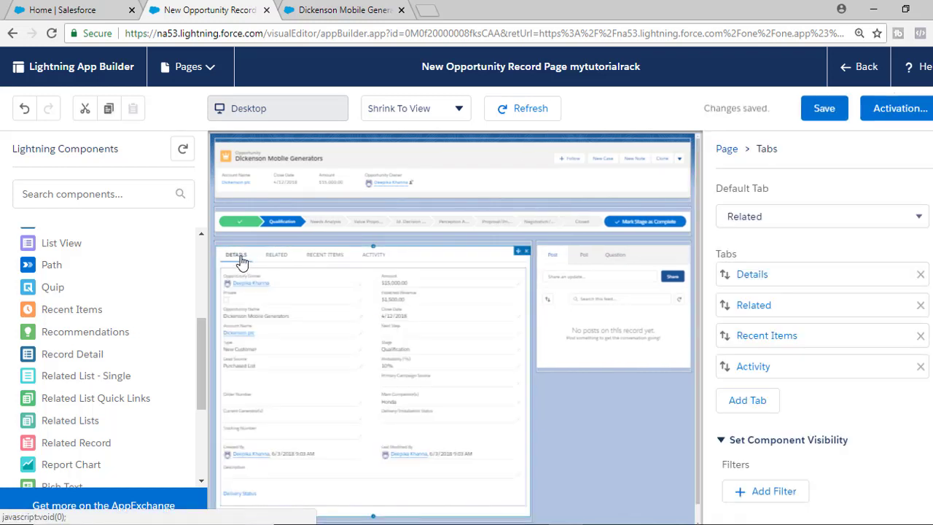
click(273, 259)
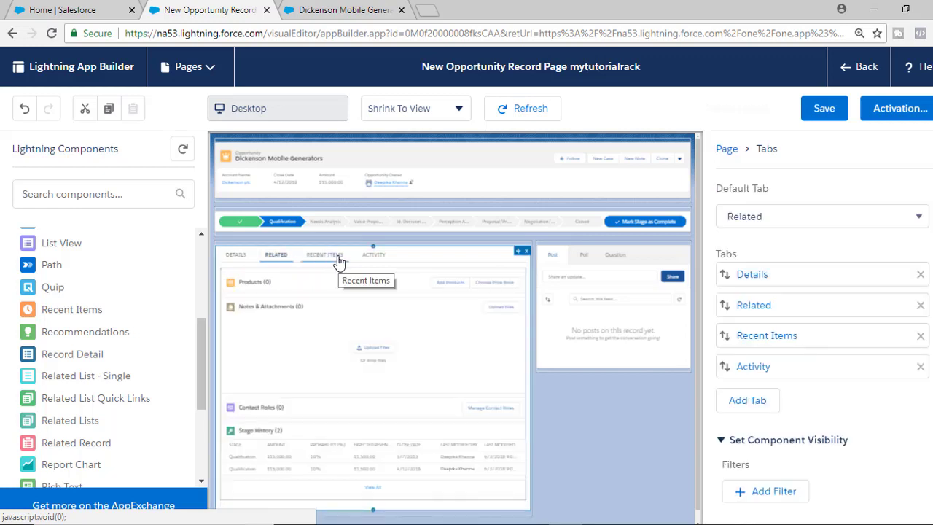
click(338, 261)
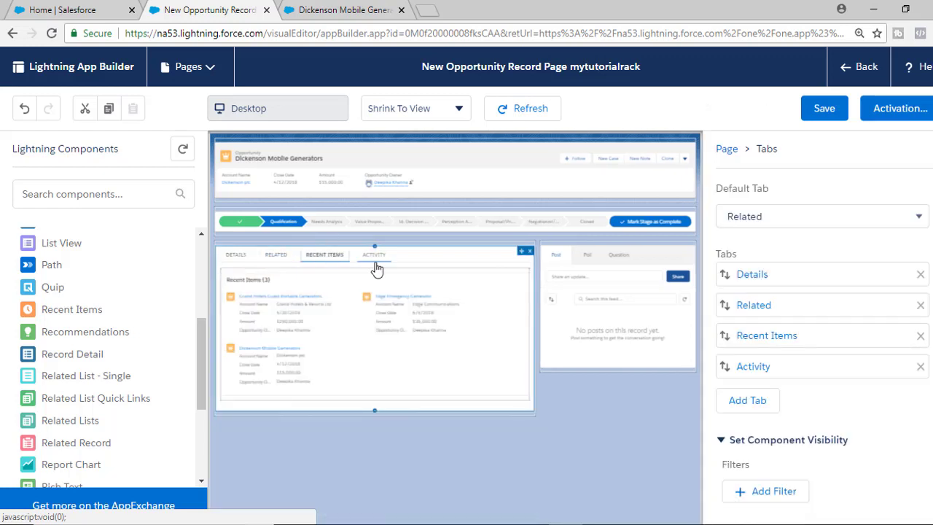
click(374, 262)
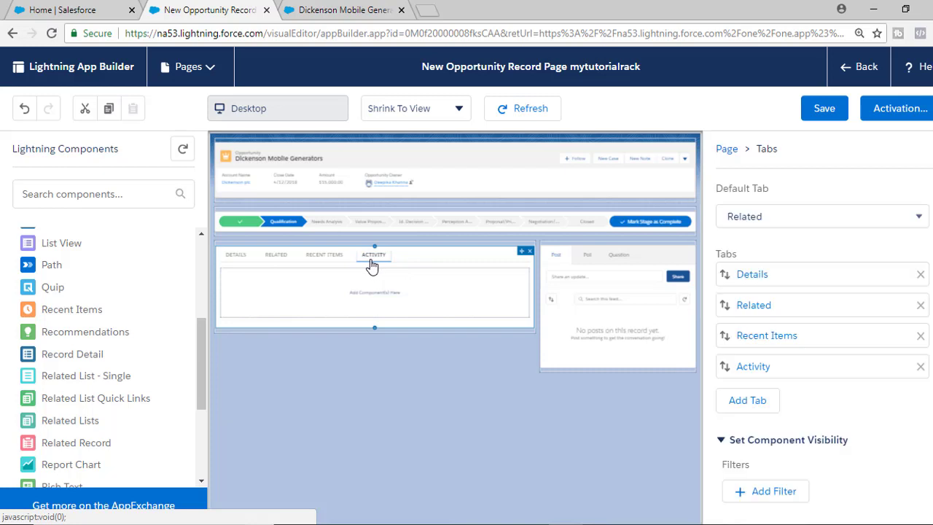
drag(199, 377, 208, 299)
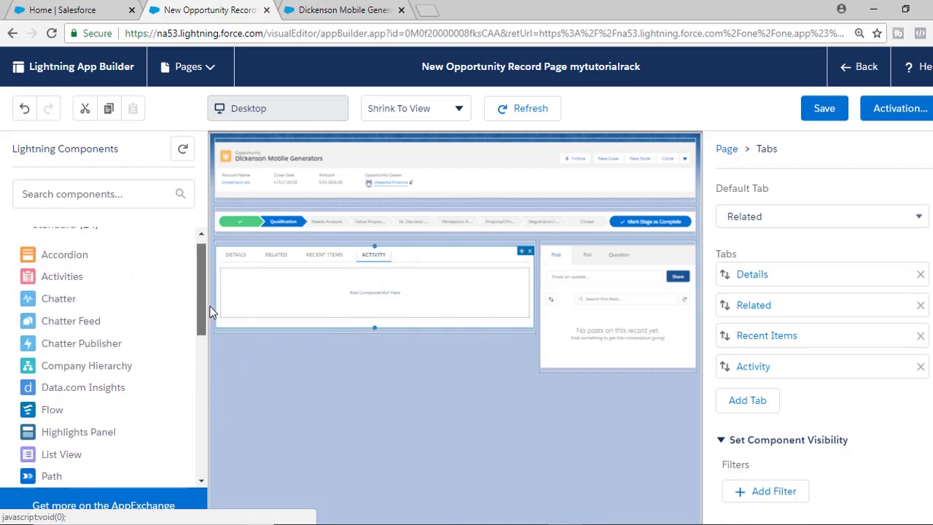
drag(53, 282, 394, 300)
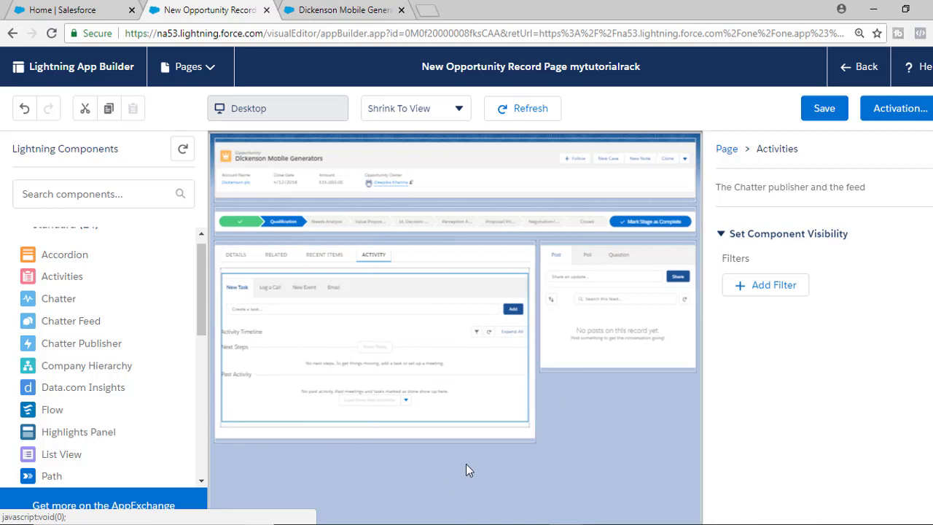
click(825, 111)
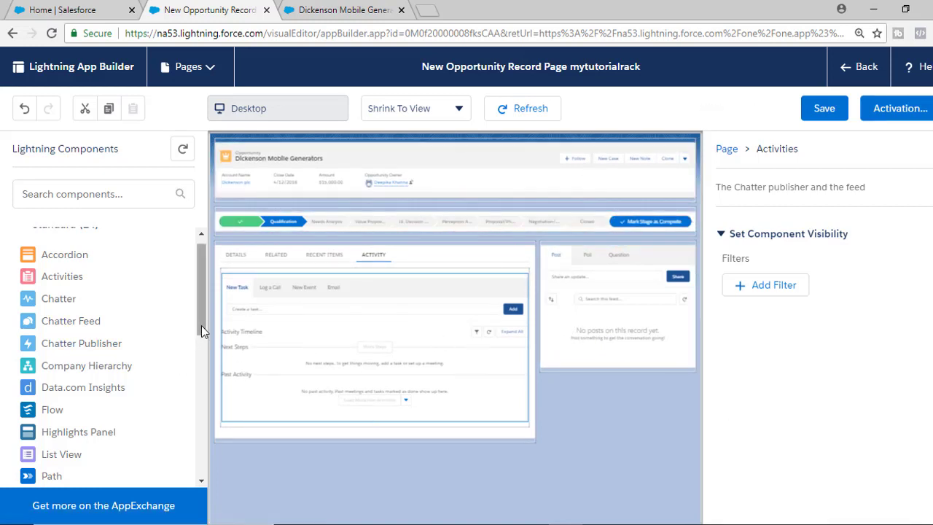
drag(201, 326, 208, 306)
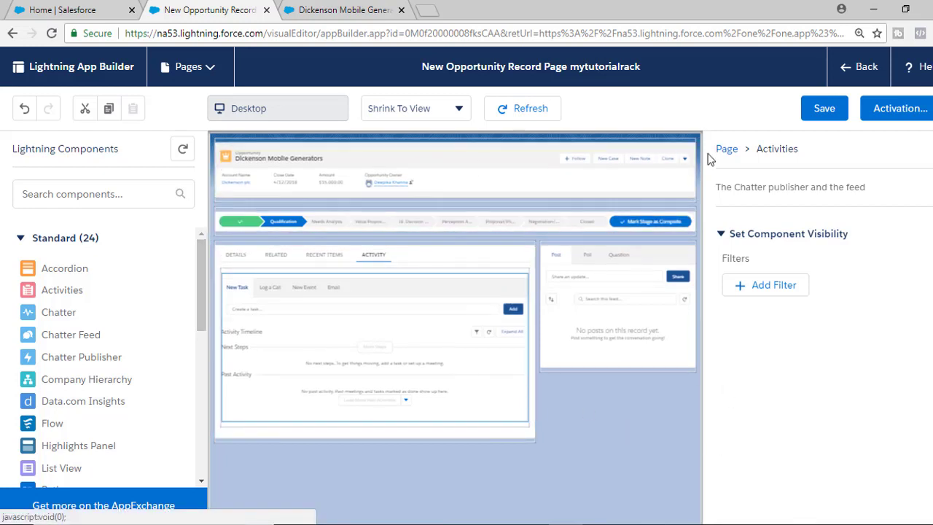
- Add a Rich Text component above the Tabs component and enter the text "A million dollar opportunity!!!! Yayya!!!!"
drag(203, 307, 210, 415)
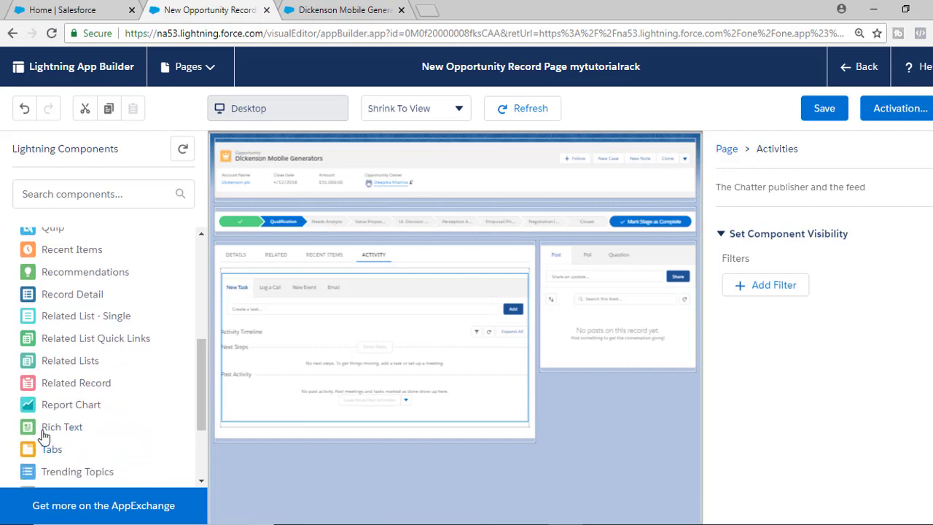
drag(51, 434, 310, 248)
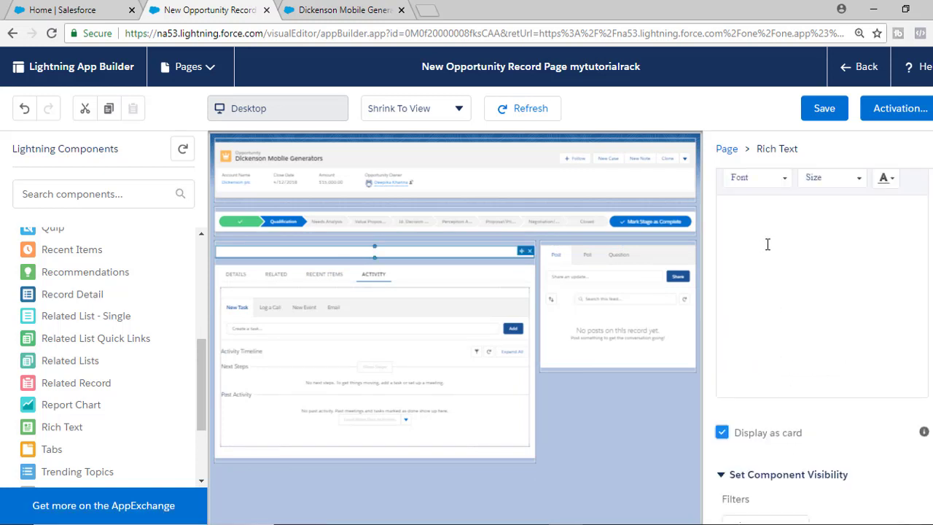
text(A million dollar )
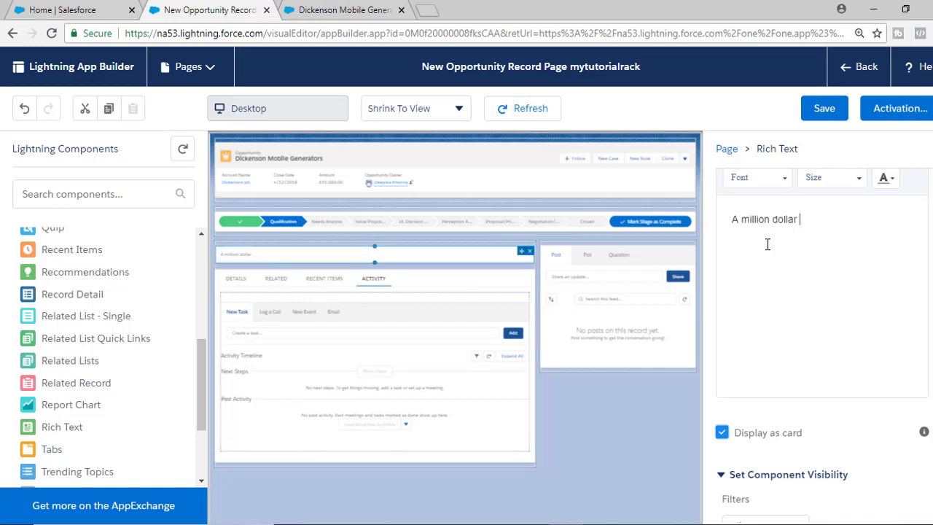
text(mppor)
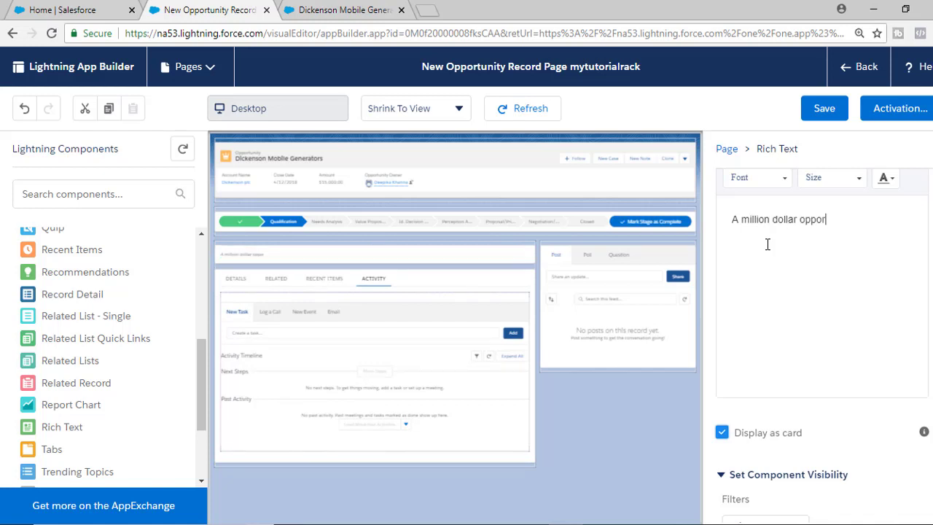
text(tunity!!!! Yayya!!!!)
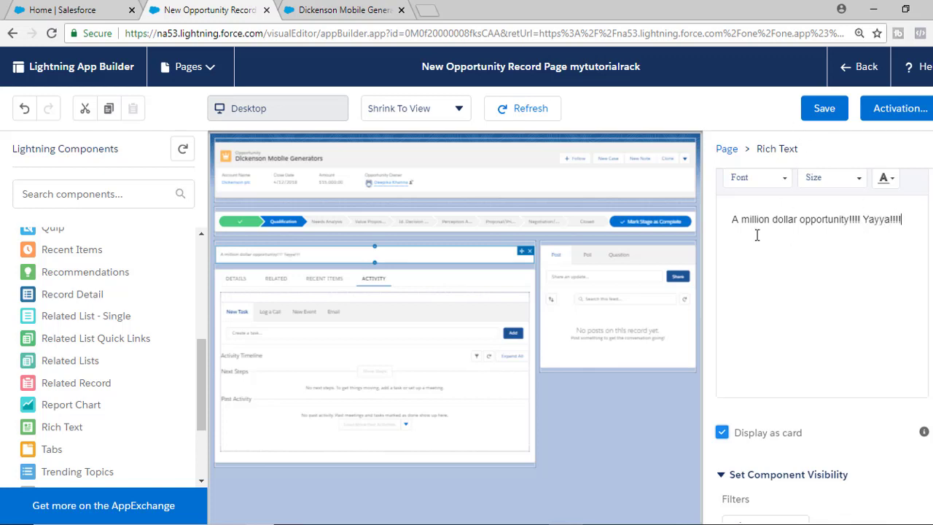
- Format the whole Rich Text message in Comic Sans, size 26 and bright green
drag(741, 219, 931, 218)
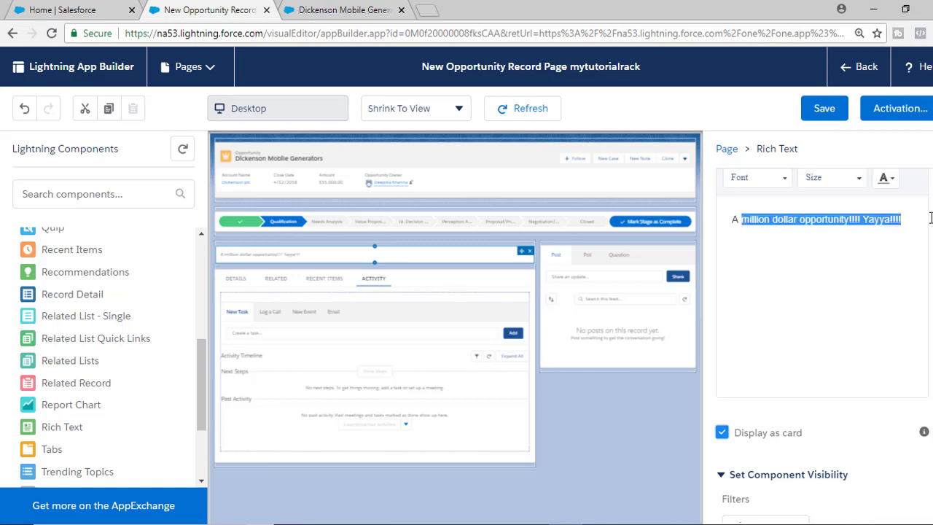
click(833, 250)
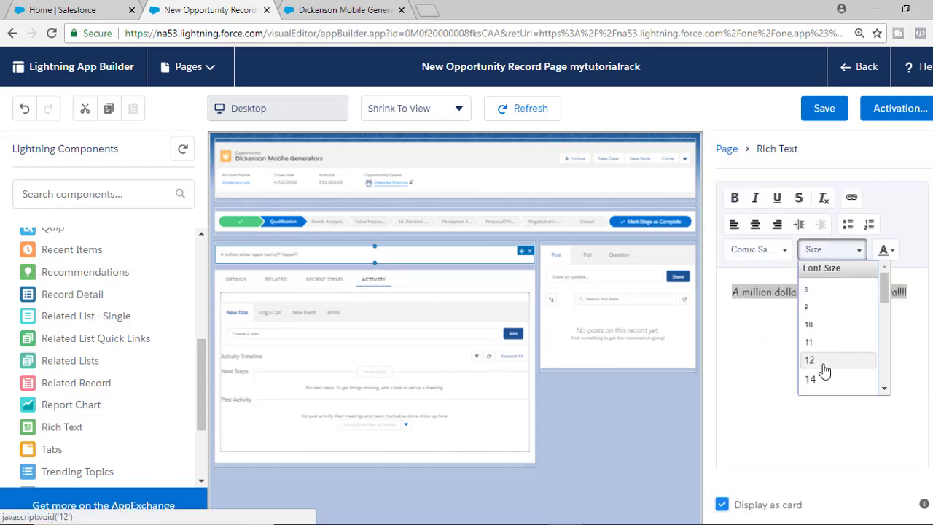
scroll(824, 368, down, 3)
click(820, 318)
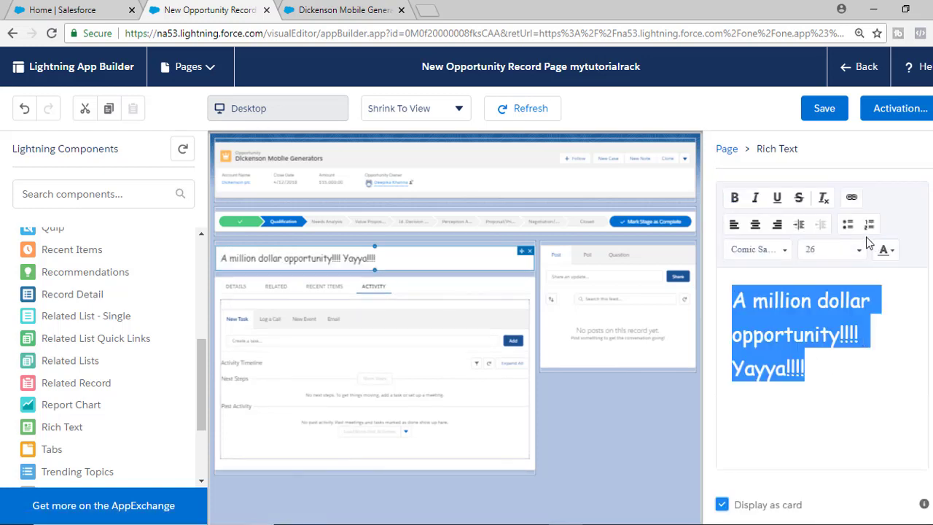
click(891, 250)
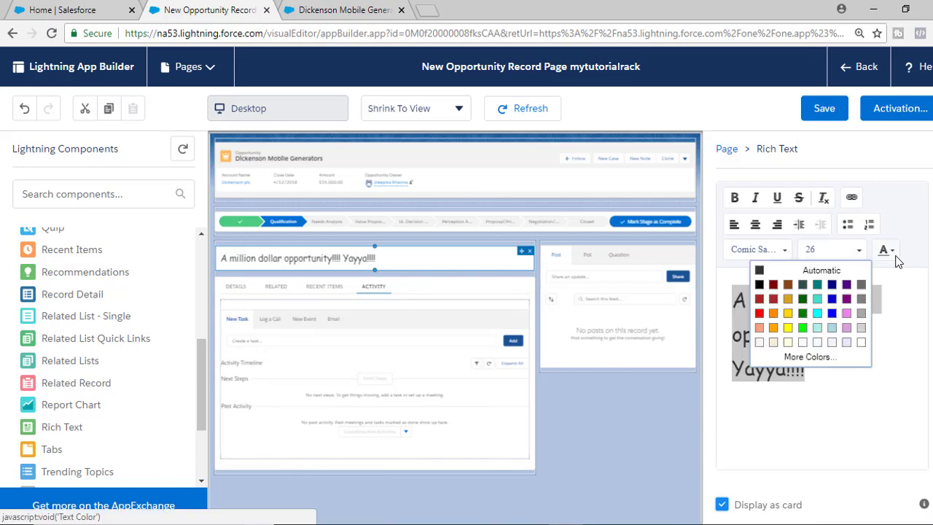
click(802, 330)
click(824, 396)
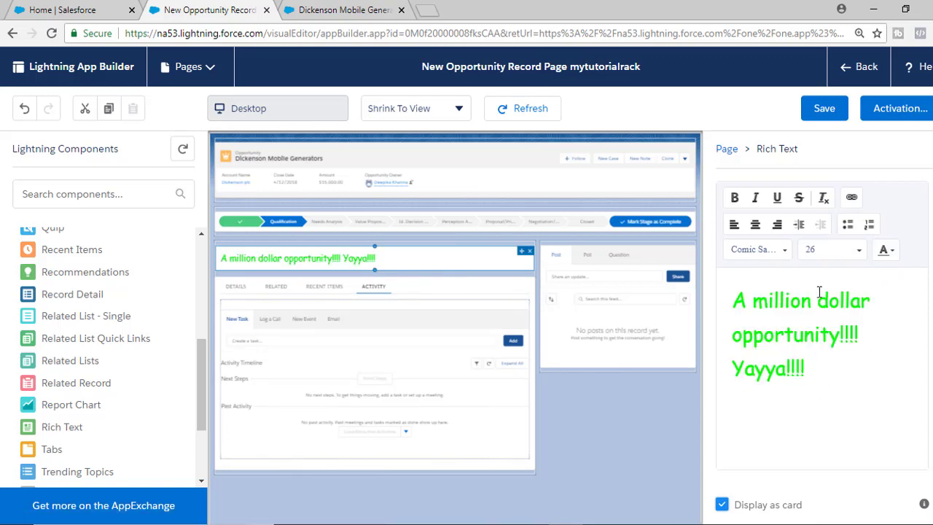
- Add a visibility filter to the Rich Text component so it shows when Amount is Greater Than or Equal to 1000000
scroll(802, 406, down, 3)
scroll(819, 315, up, 3)
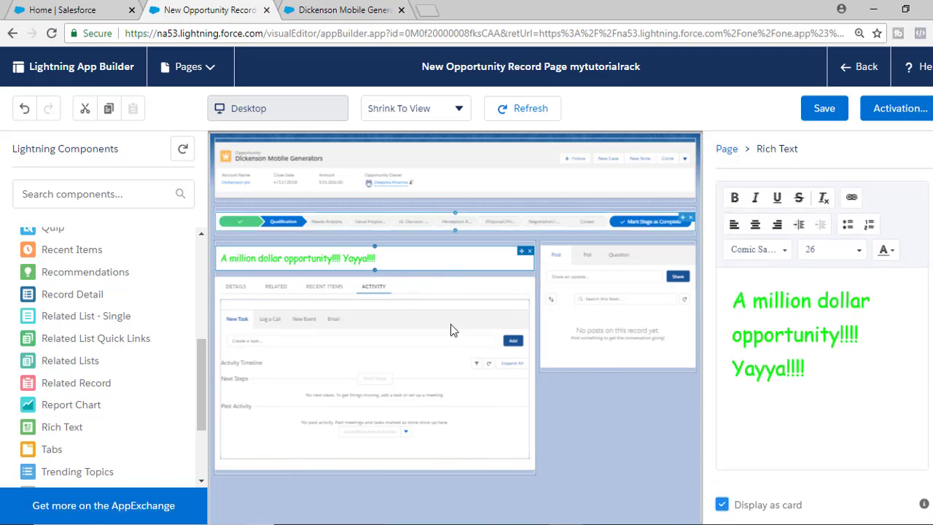
scroll(897, 404, down, 3)
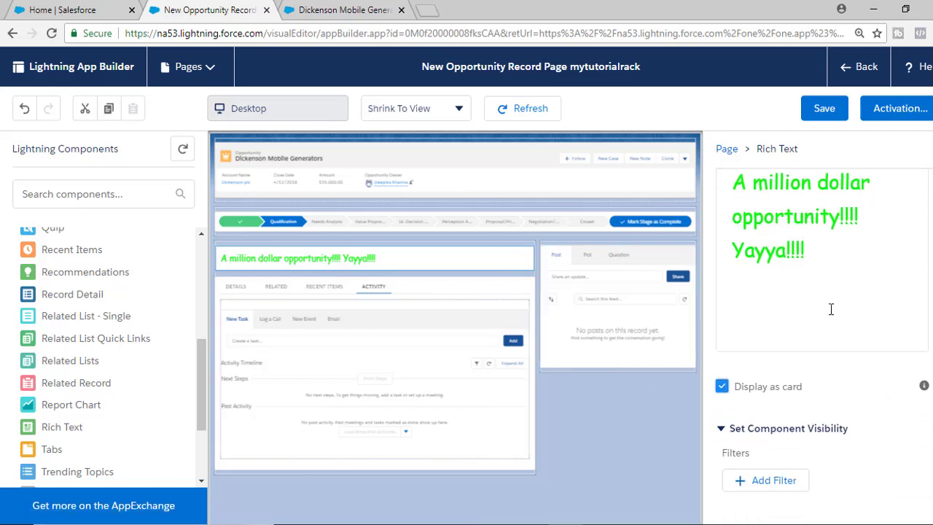
click(767, 482)
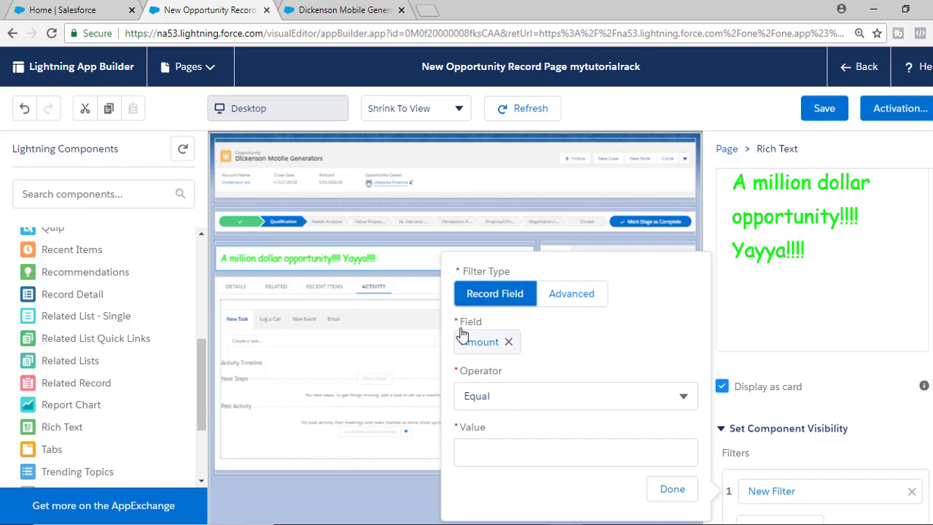
click(500, 397)
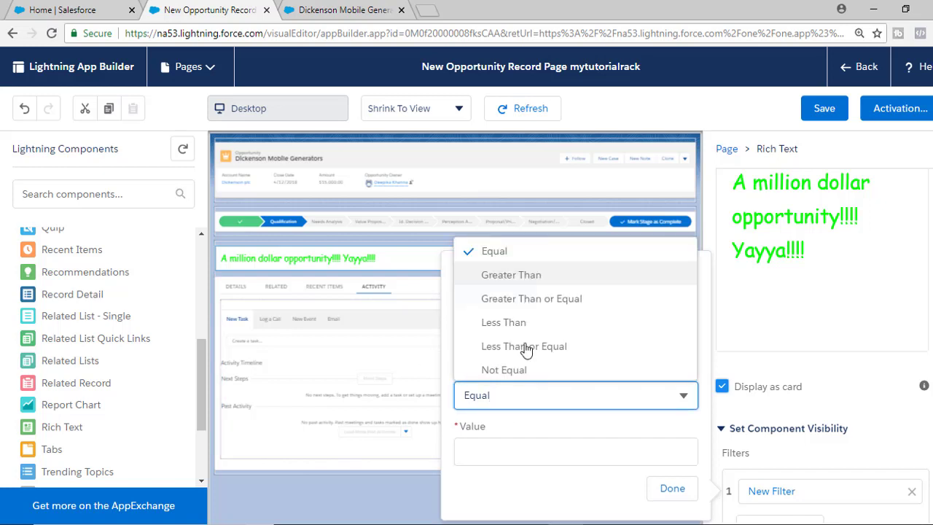
click(509, 300)
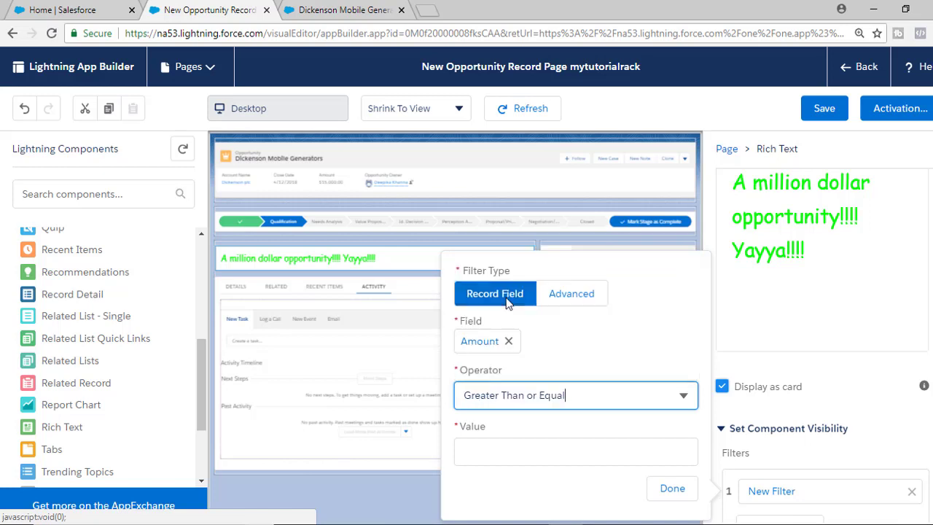
click(494, 453)
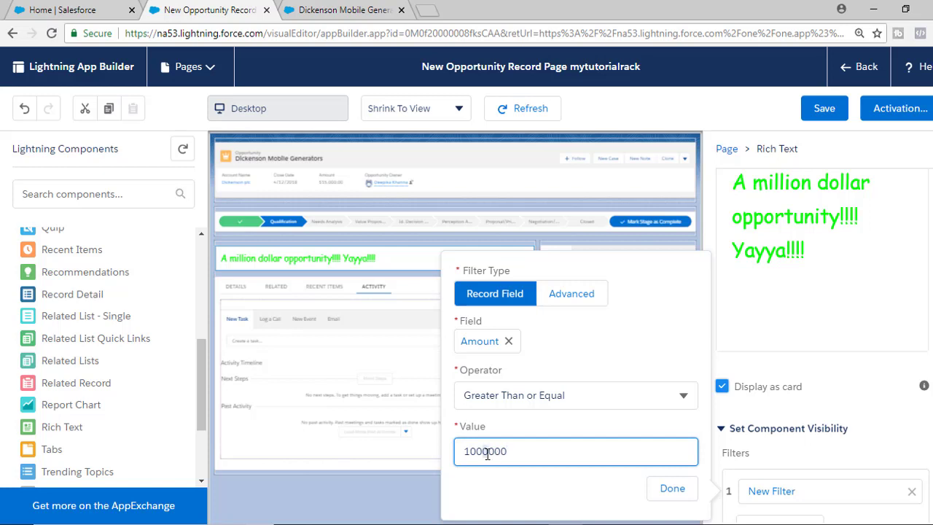
click(672, 489)
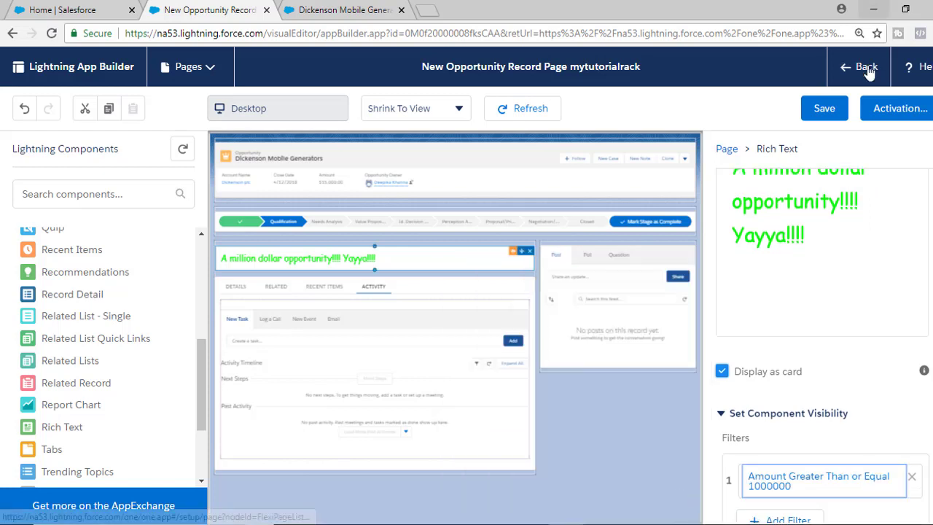
- Save the record page and check the Rich Text component's visibility filter
drag(860, 258, 732, 170)
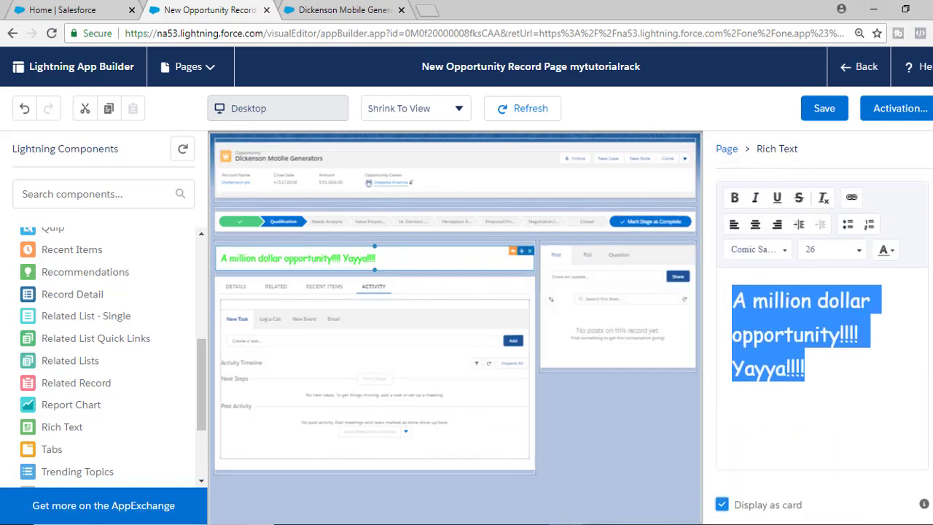
click(824, 111)
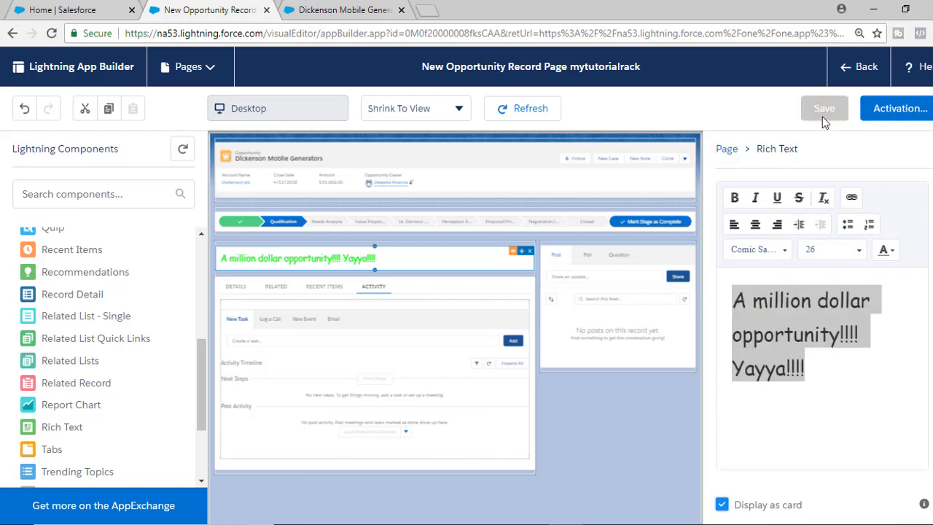
click(828, 110)
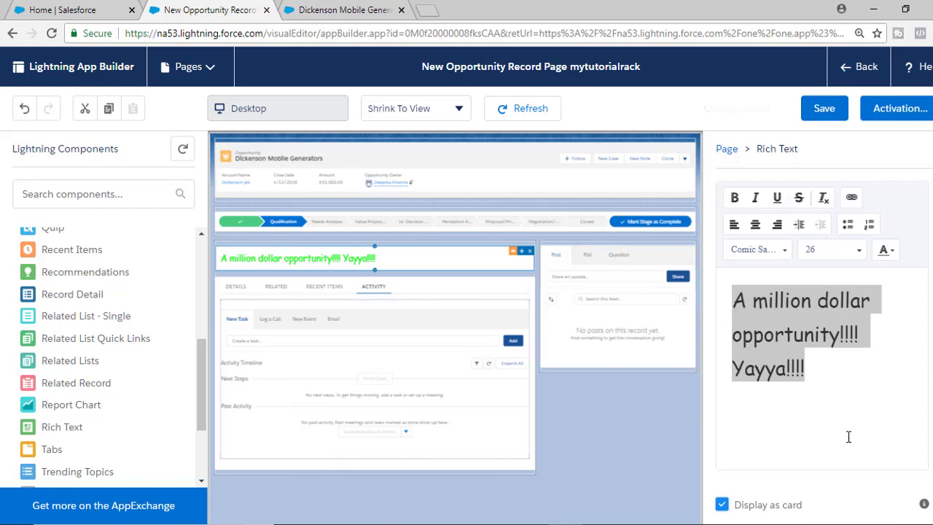
scroll(842, 415, down, 3)
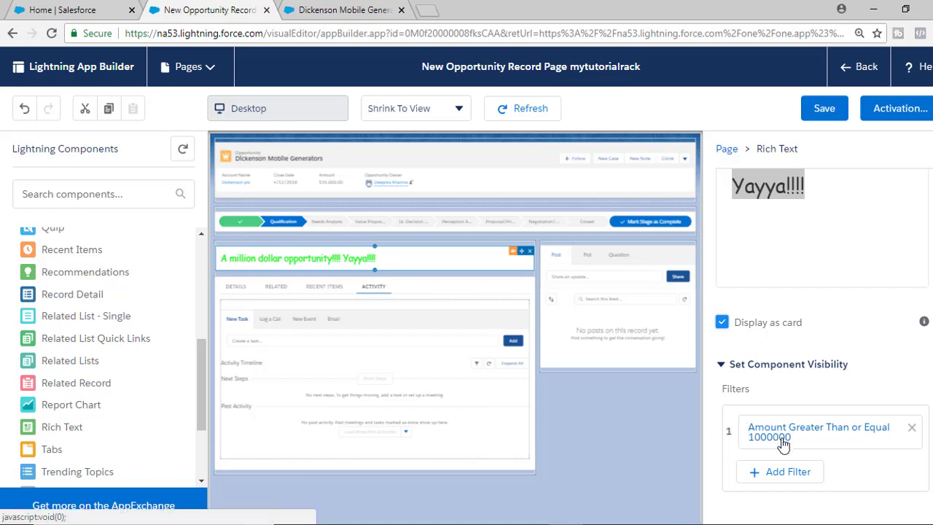
scroll(865, 327, up, 3)
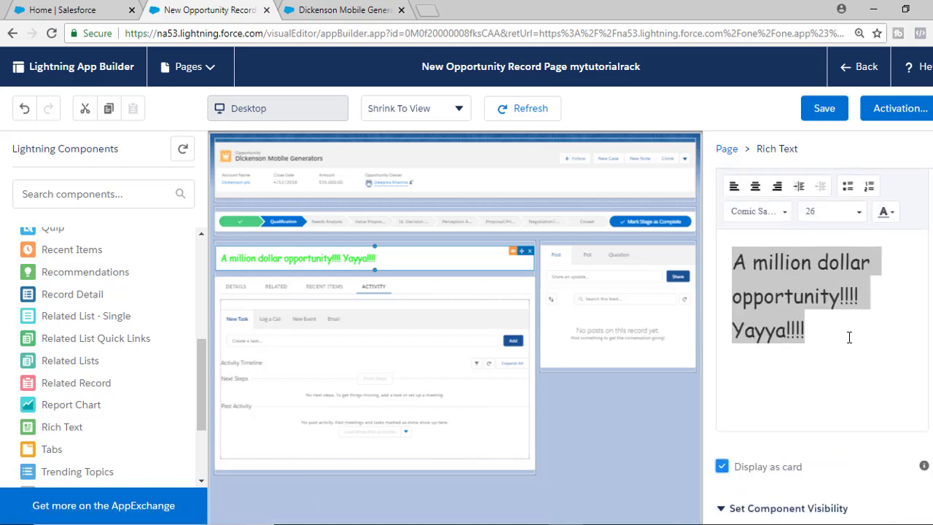
click(831, 110)
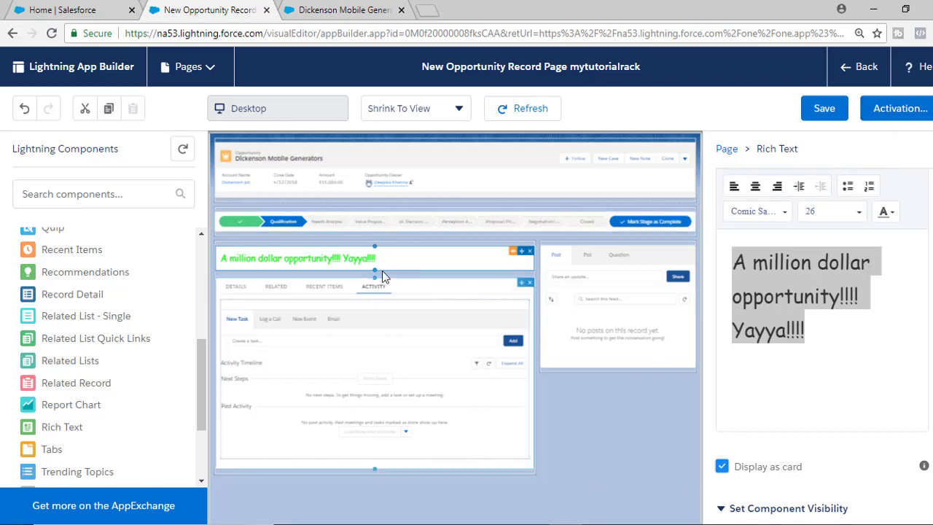
- Open the page's activation settings and compare the org default, app default, and app, record type and profile assignment levels
click(901, 110)
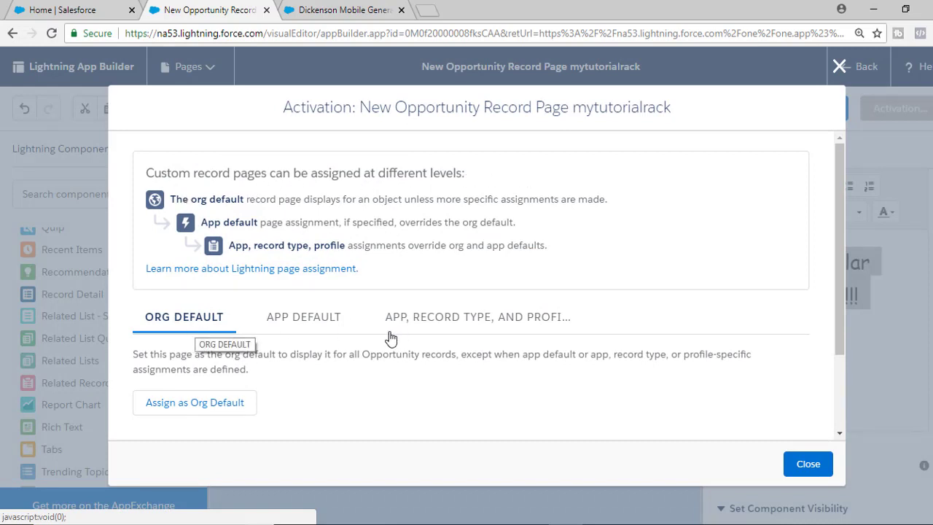
click(302, 319)
click(520, 318)
click(302, 318)
click(186, 319)
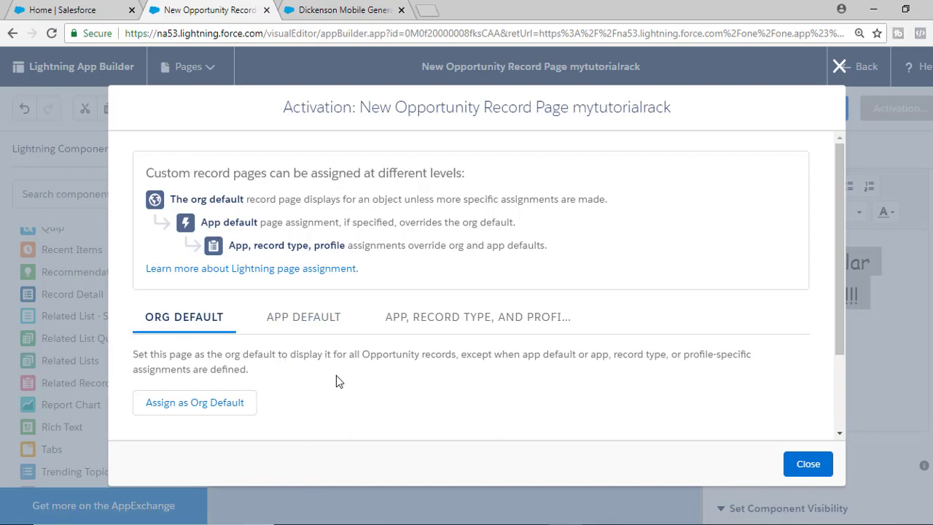
click(291, 319)
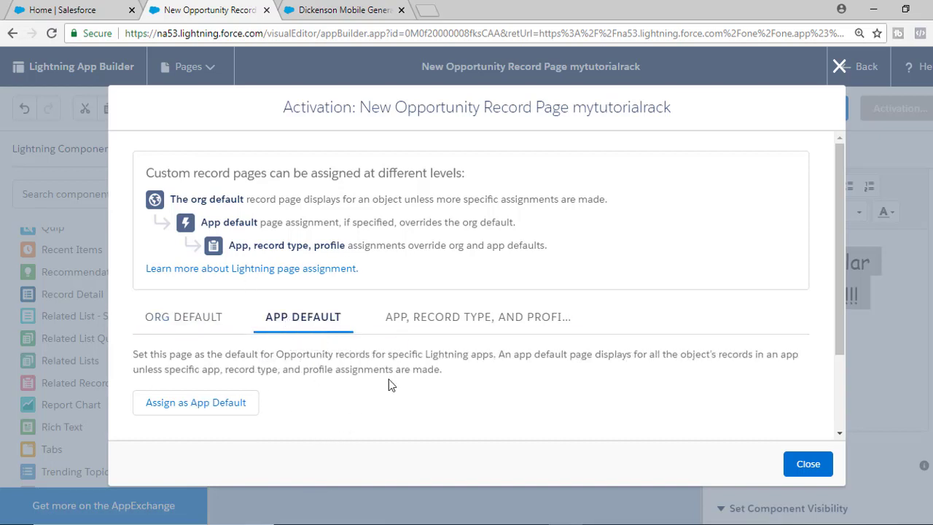
- Start assigning the page by app, record type and profile, and choose the Sales app
click(447, 320)
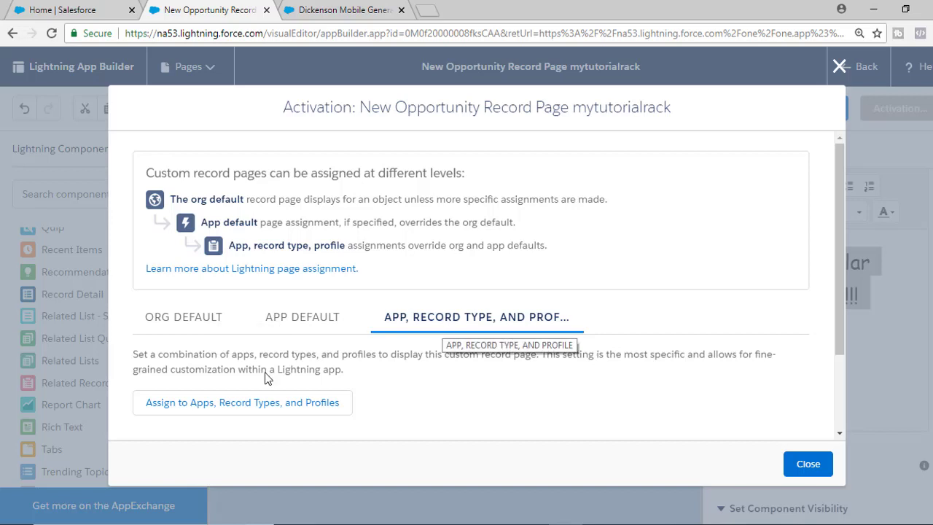
click(255, 403)
click(156, 256)
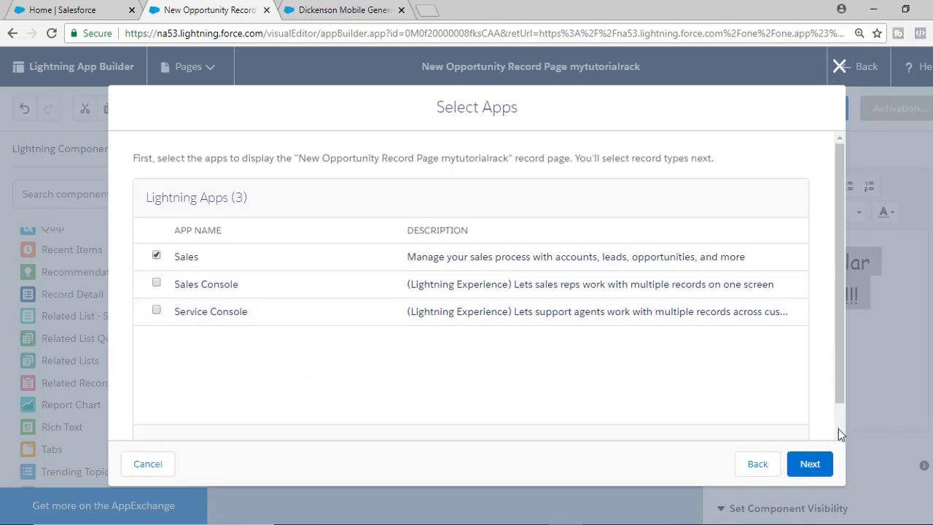
scroll(838, 379, down, 1)
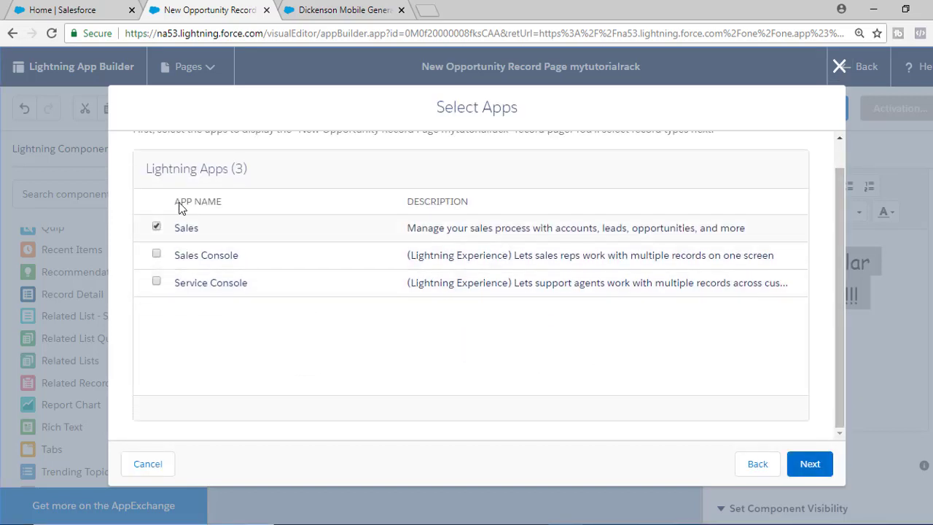
click(810, 464)
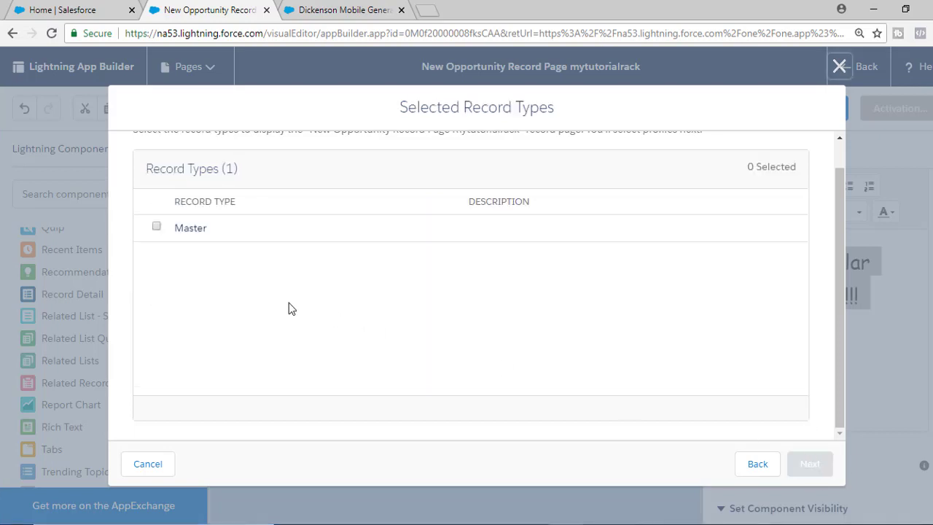
- Choose the Master record type and the System Administrator profile for the assignment and proceed to its review
scroll(289, 303, up, 1)
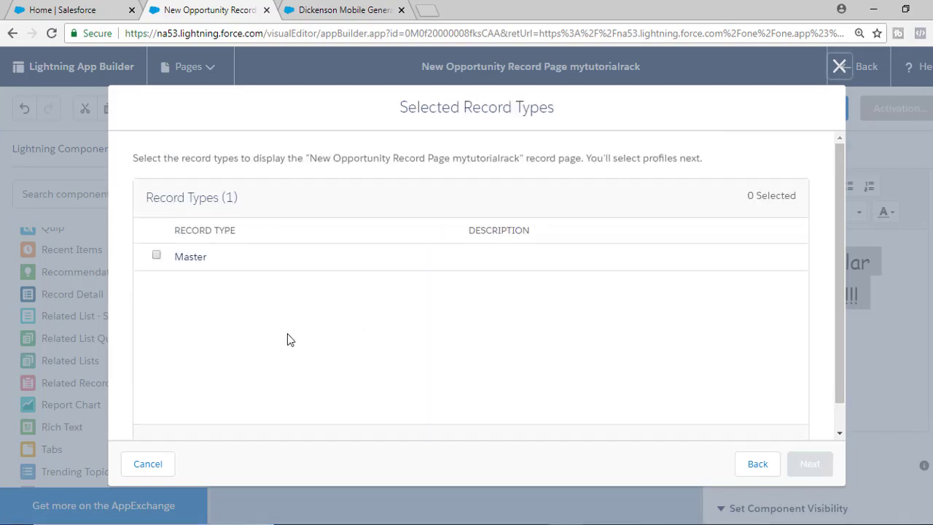
click(158, 257)
click(812, 466)
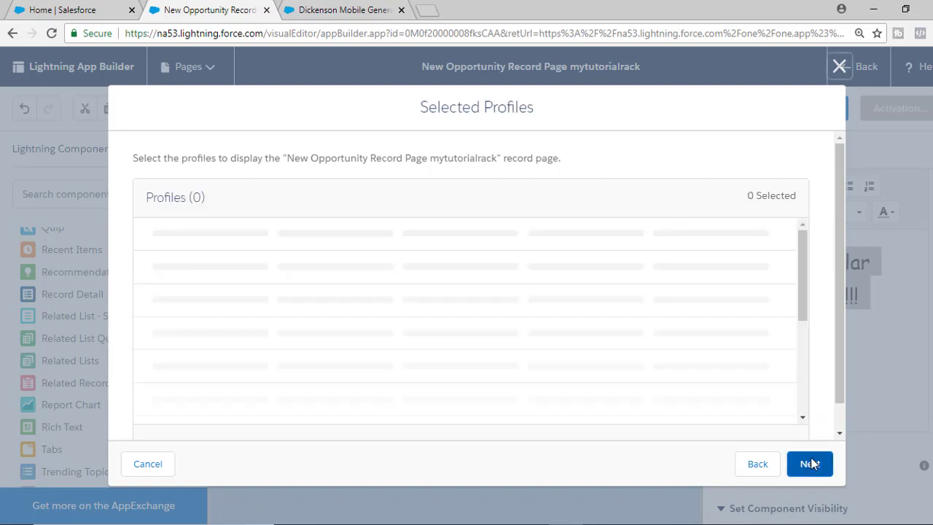
scroll(194, 381, down, 10)
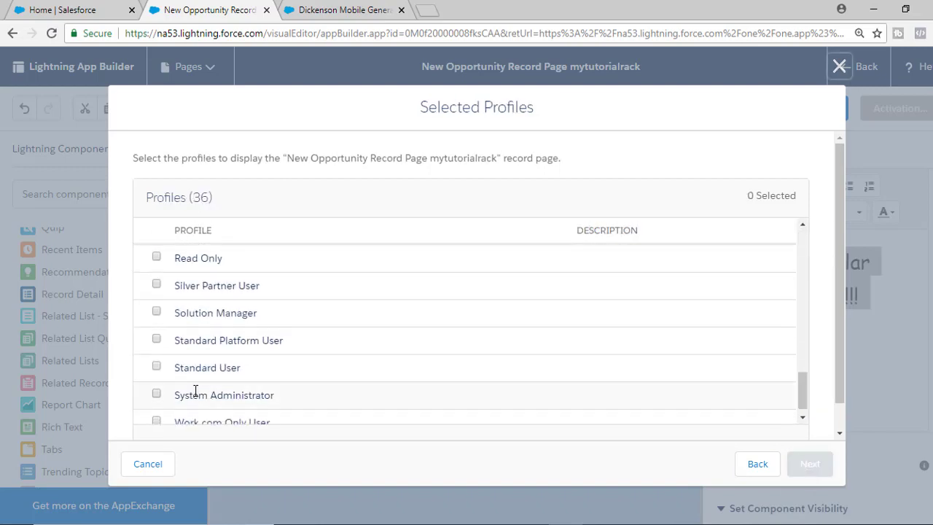
scroll(194, 387, down, 1)
click(156, 382)
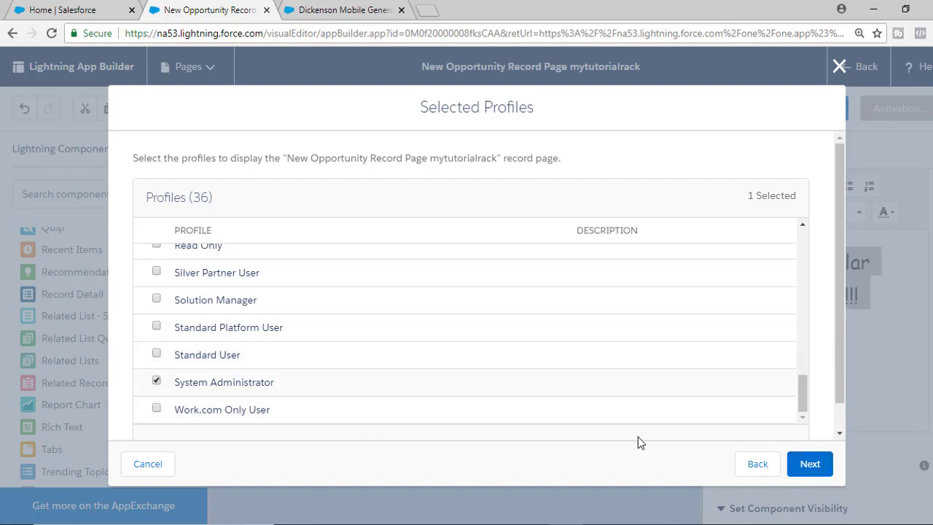
click(810, 467)
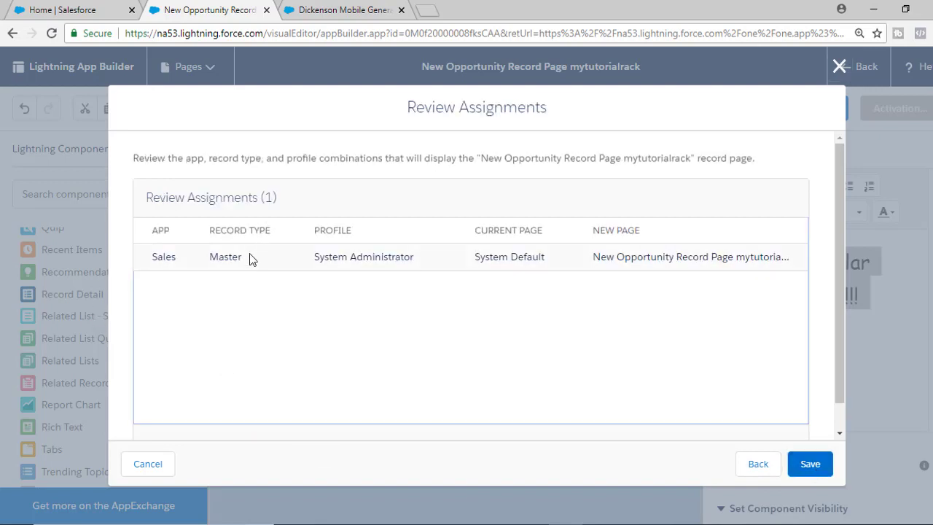
- Review the app, record type and profile combination in the page assignment and save the activation
drag(250, 258, 197, 272)
drag(302, 235, 384, 233)
drag(310, 258, 408, 259)
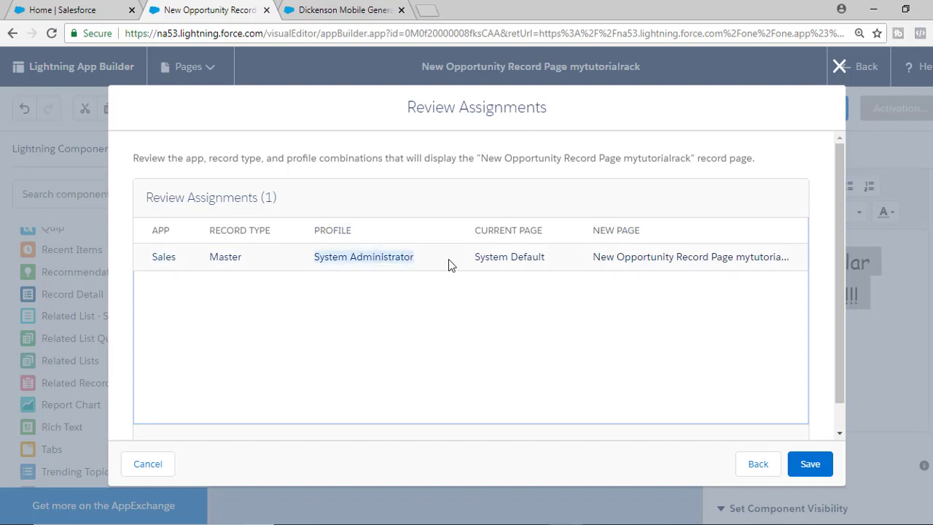
click(809, 466)
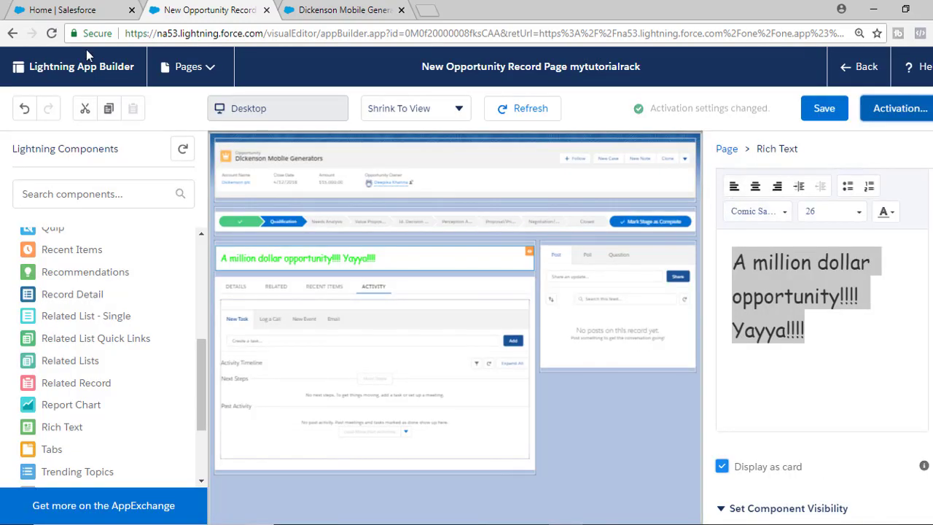
- Switch to the Sales app and open the Dickenson Mobile Generators opportunity from the recently viewed opportunities
click(62, 9)
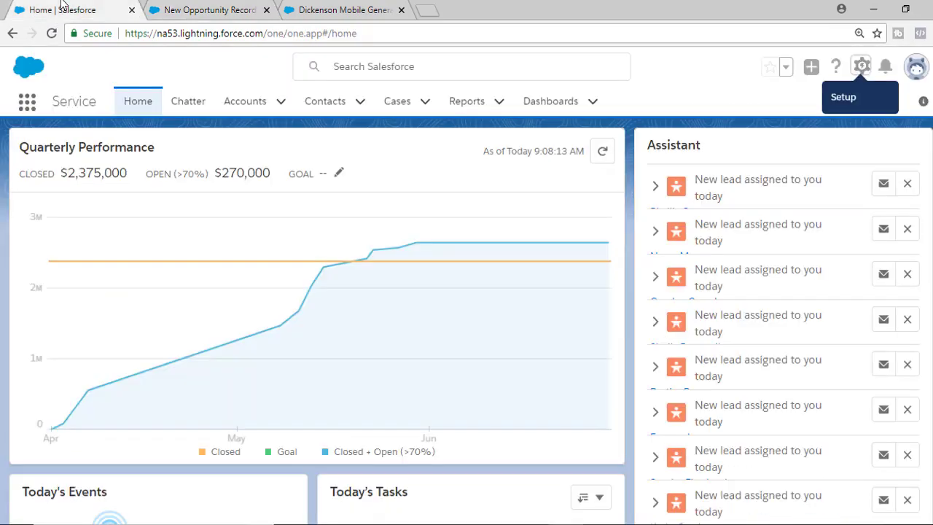
click(27, 101)
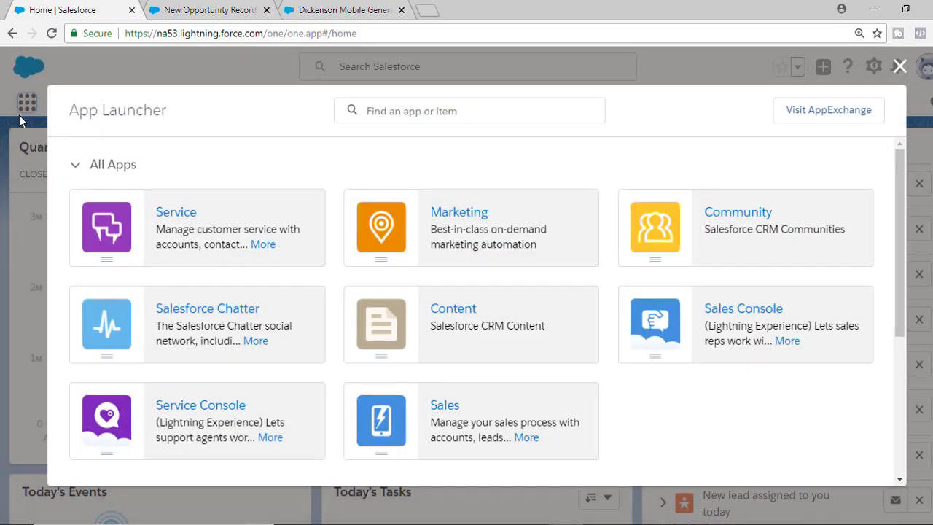
click(522, 401)
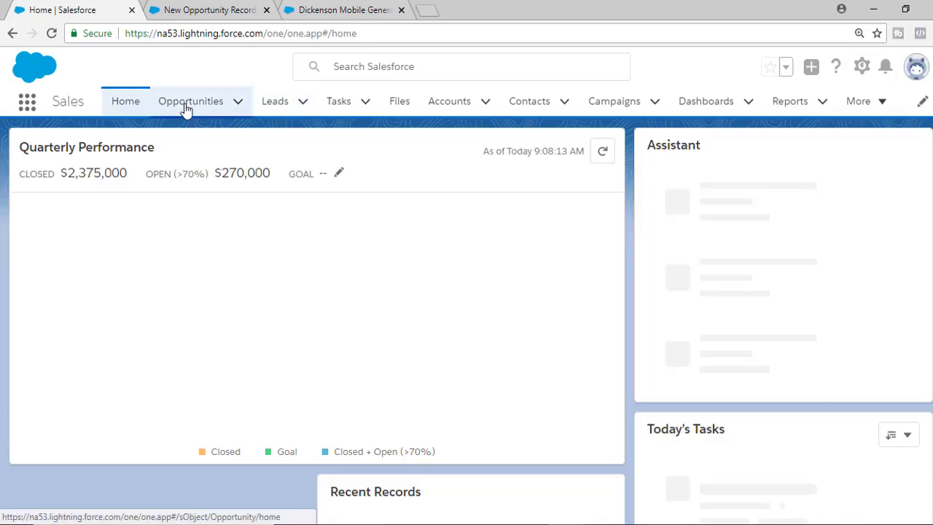
click(188, 106)
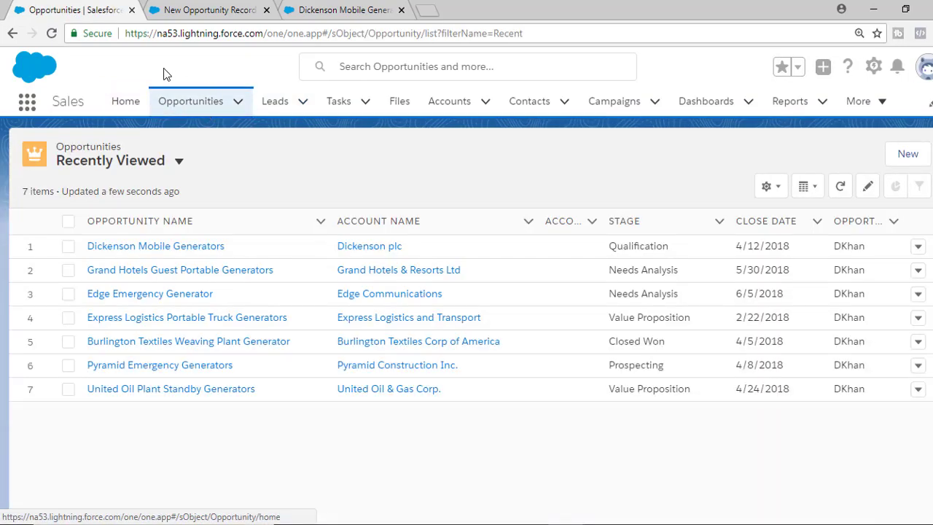
click(194, 248)
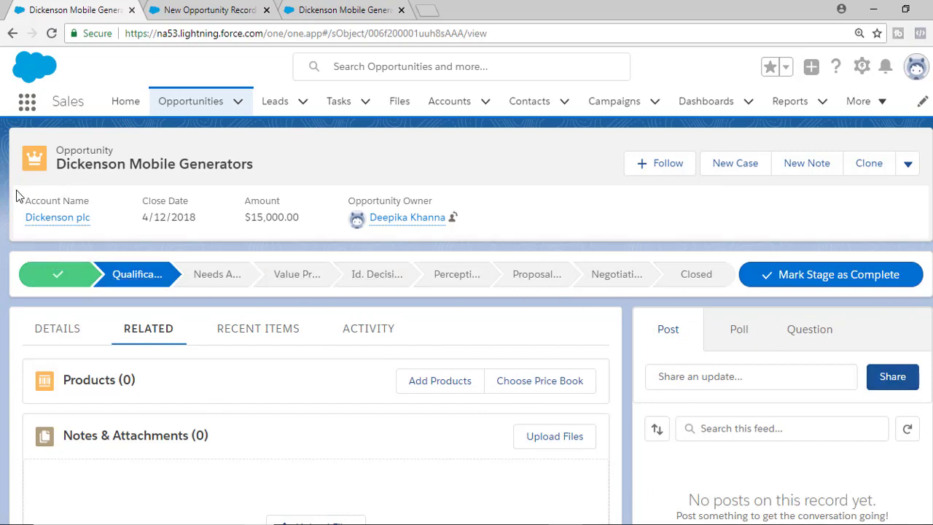
- Examine the highlights fields, opportunity name and stage path of the Dickenson Mobile Generators record
drag(18, 192, 564, 237)
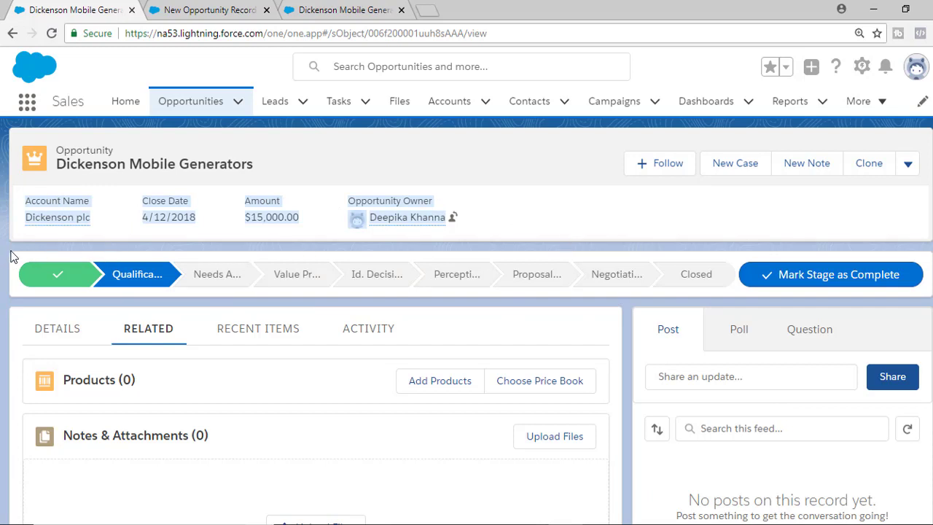
drag(10, 255, 355, 313)
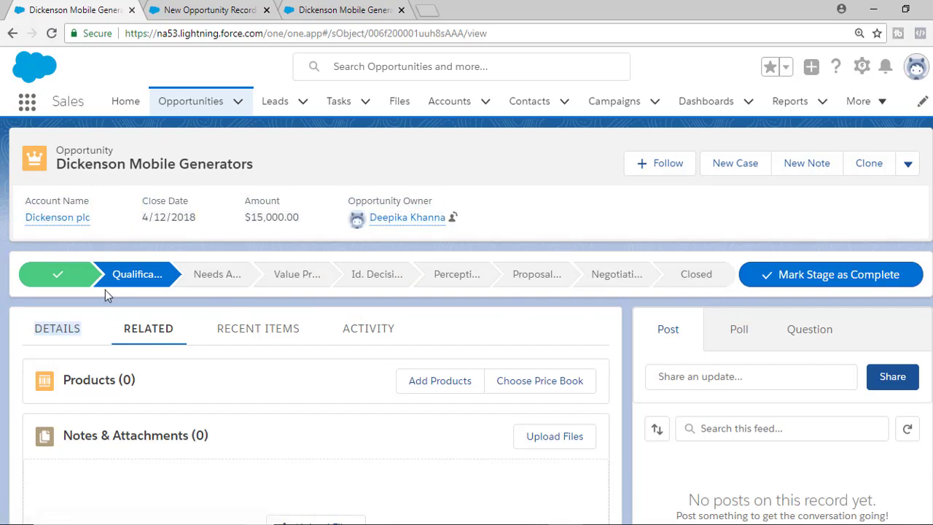
drag(264, 167, 87, 162)
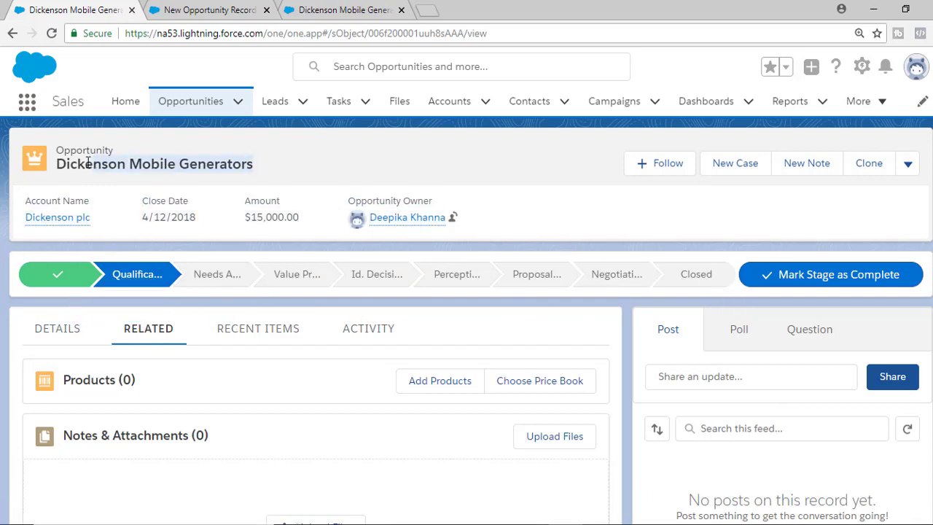
mouse_move(151, 279)
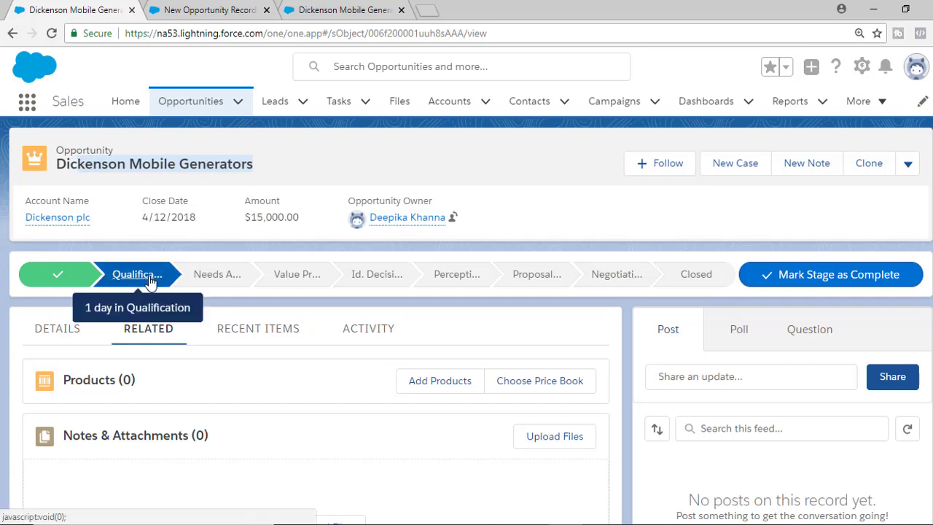
scroll(198, 361, down, 1)
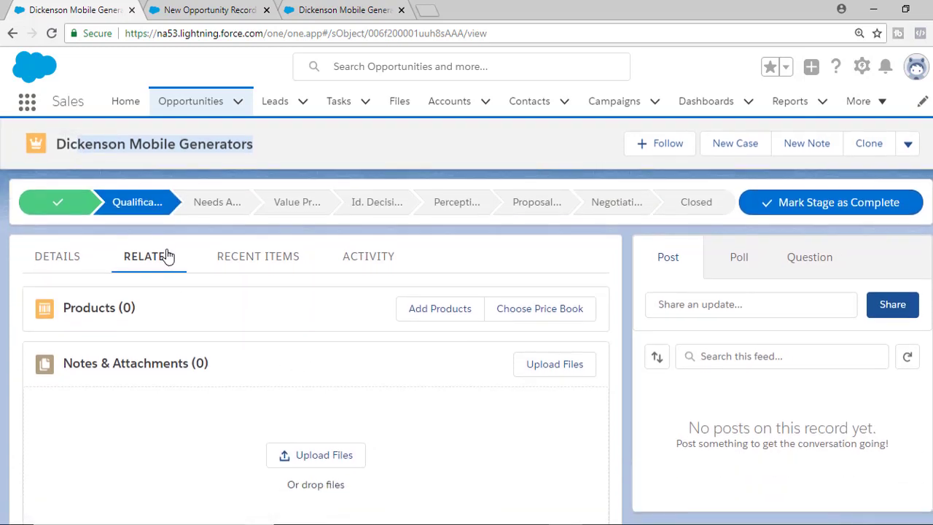
- Look through the Details, Related and Recent Items content of the opportunity's record page
click(58, 262)
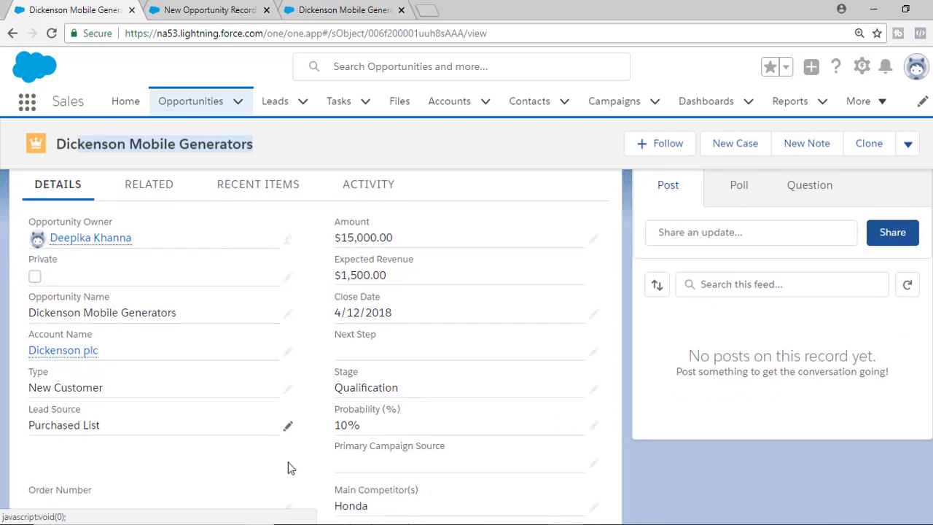
click(154, 261)
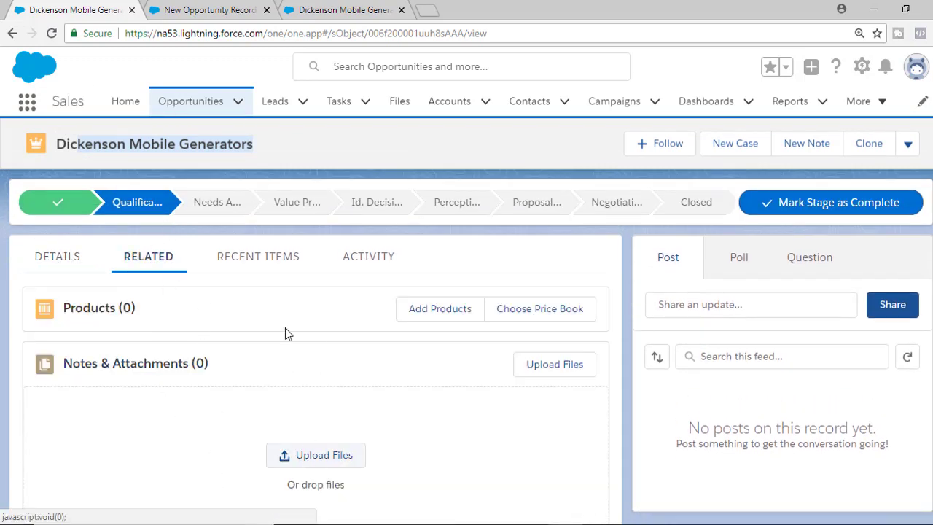
click(257, 262)
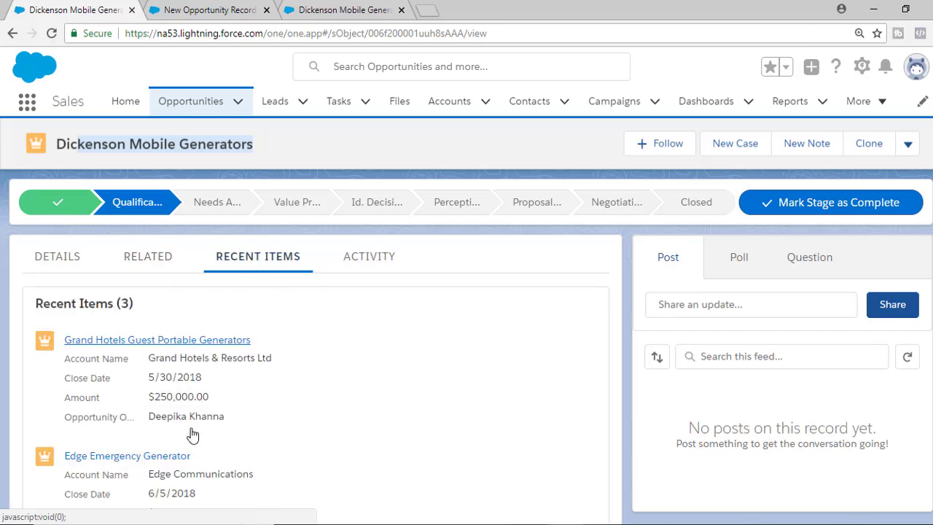
scroll(199, 421, down, 2)
scroll(199, 421, down, 1)
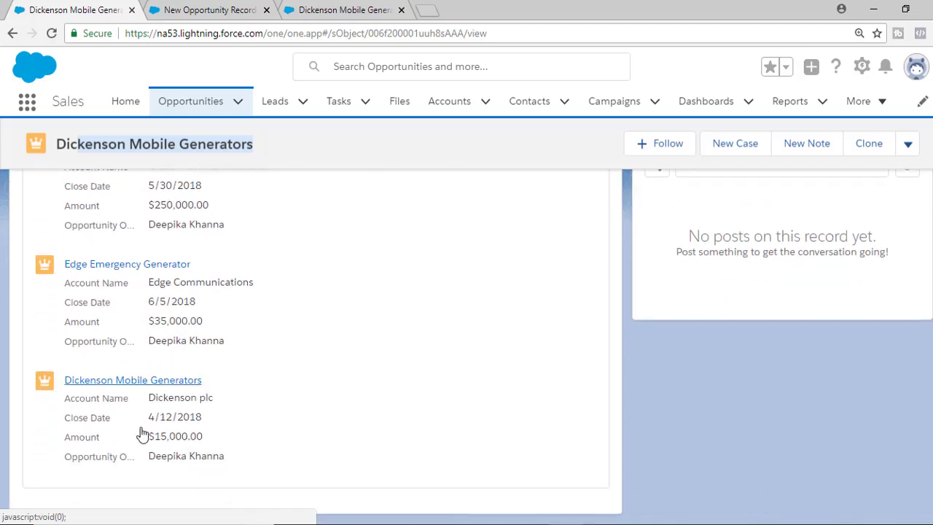
scroll(141, 433, up, 2)
scroll(340, 301, up, 2)
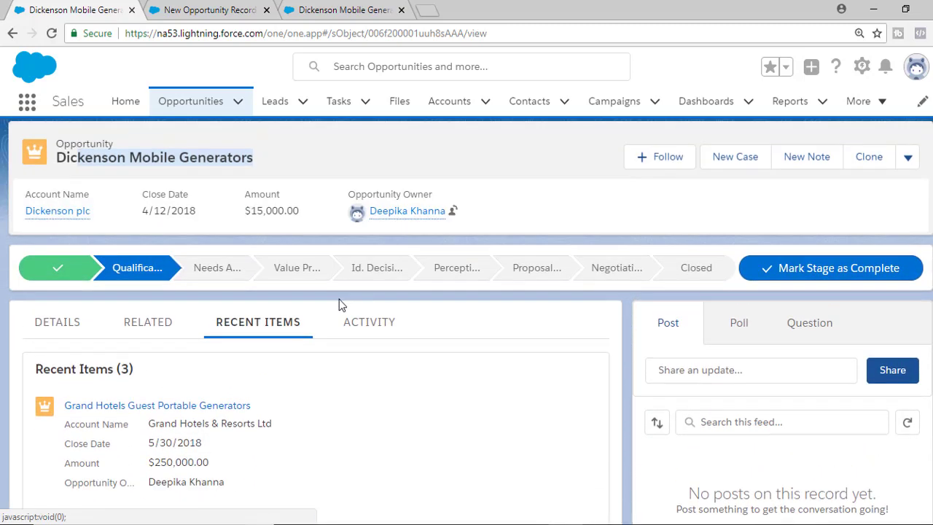
- Examine the opportunity's Activity section, including its Log a Call, New Event and Email forms
click(364, 327)
scroll(83, 383, down, 1)
click(132, 321)
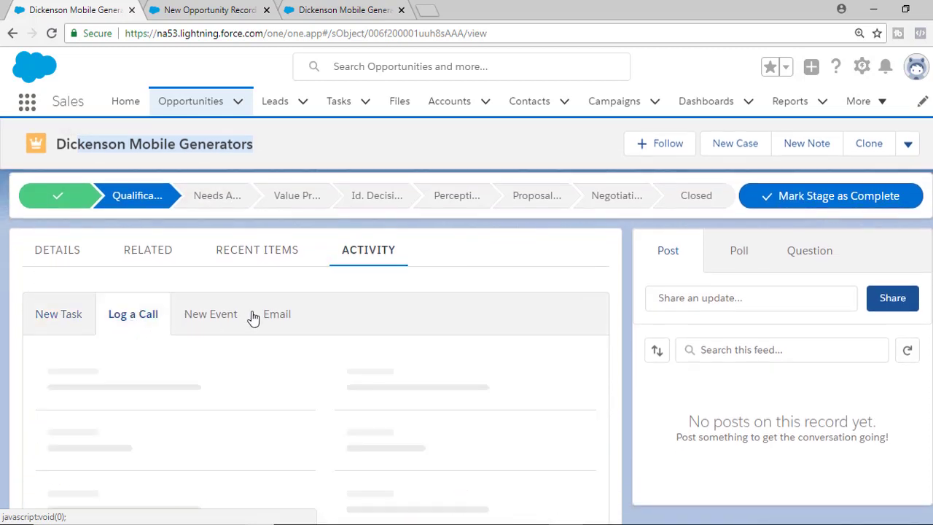
click(220, 328)
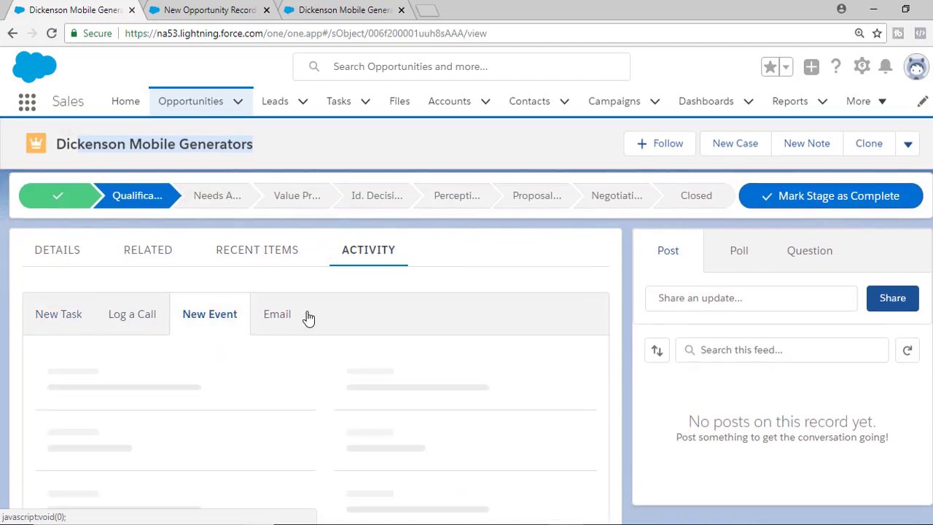
click(267, 319)
scroll(284, 387, down, 3)
scroll(275, 408, up, 4)
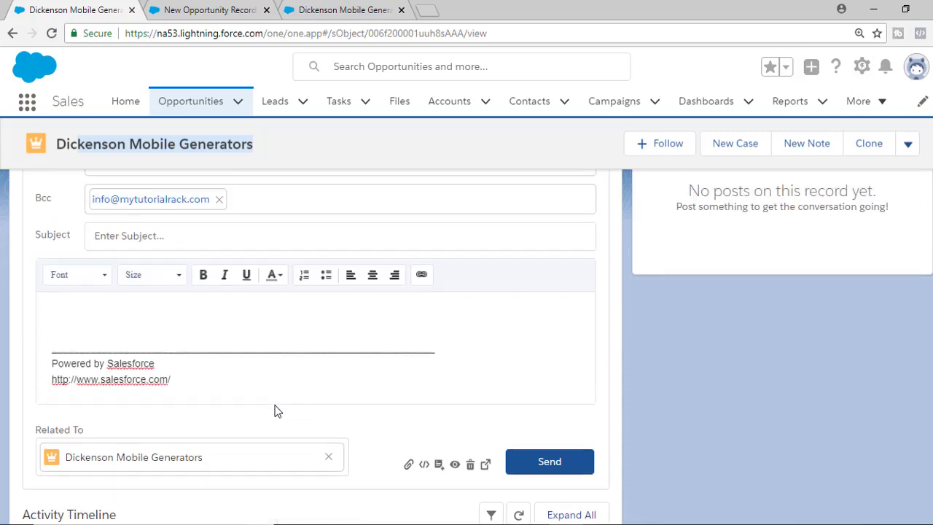
scroll(420, 374, up, 2)
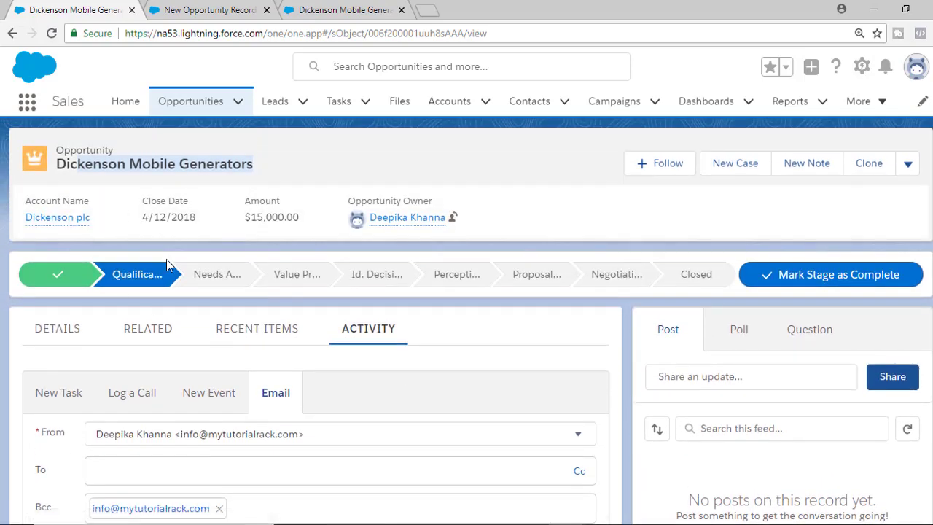
- Set the Amount in the Dickenson Mobile Generators opportunity's details to 1,500,000 and save the record
click(61, 339)
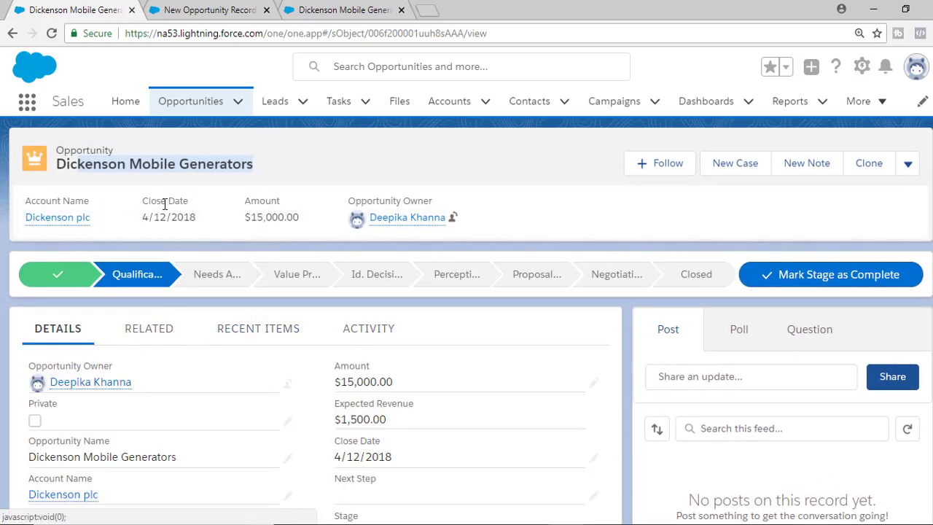
scroll(194, 355, down, 2)
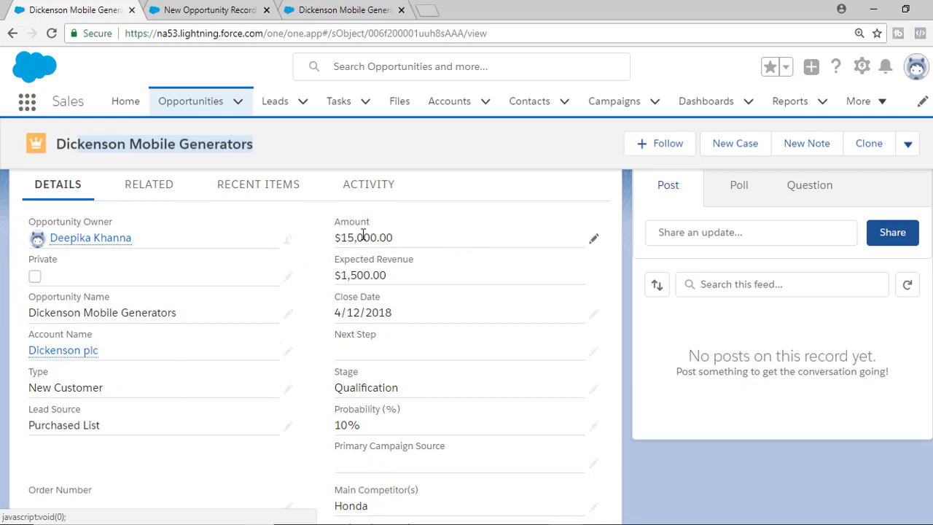
click(593, 240)
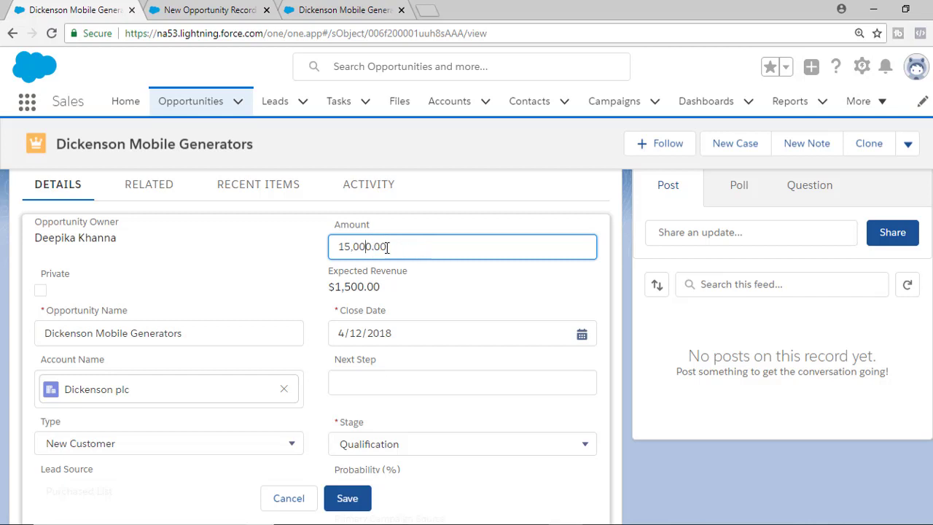
text(00)
click(348, 498)
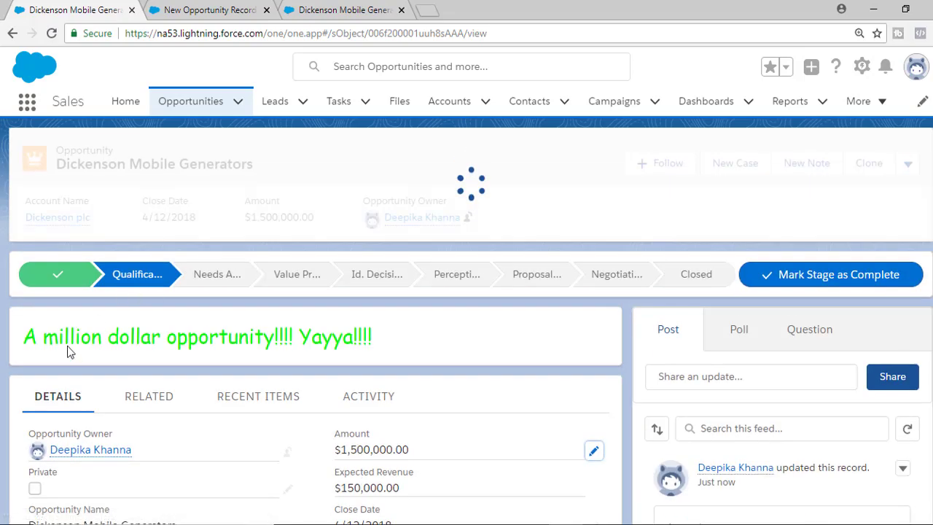
- Check the conditional Rich Text message on the record page against the opportunity's new amount
drag(24, 337, 376, 343)
scroll(320, 426, down, 1)
drag(421, 379, 341, 379)
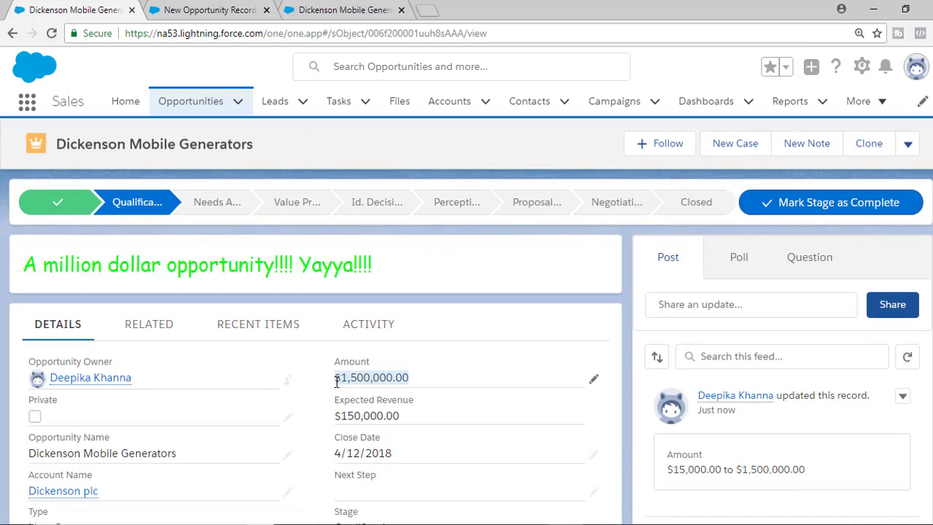
drag(370, 270, 6, 270)
scroll(79, 294, up, 1)
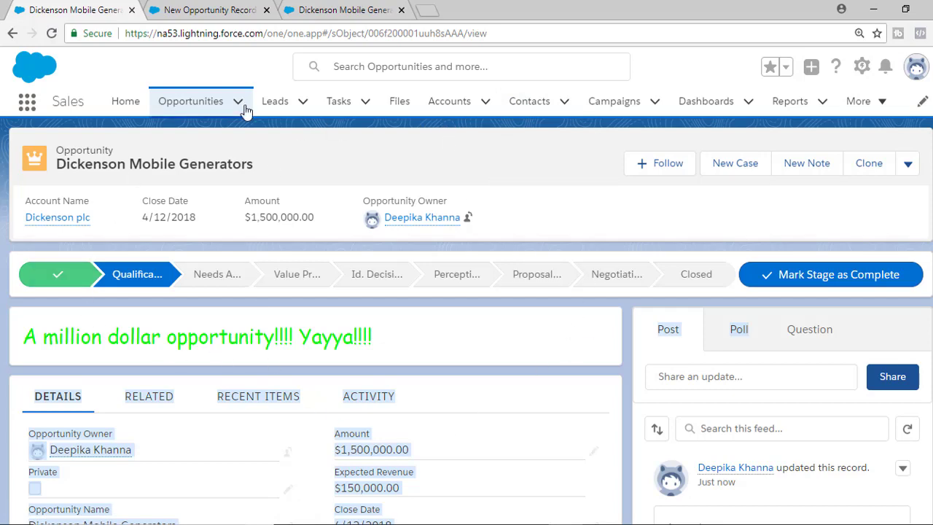
- Open the Pyramid Emergency Generators opportunity and look through its Details, Related, Recent Items and Activity content
click(191, 102)
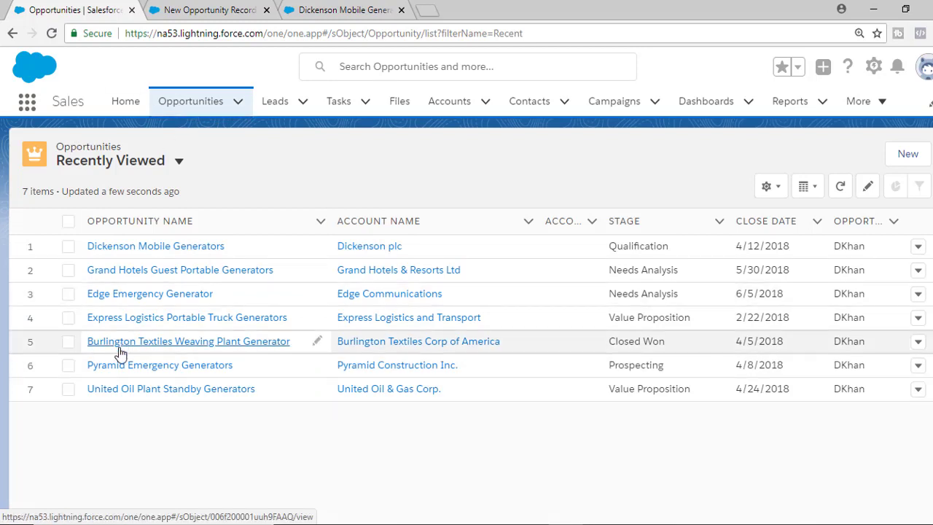
click(146, 366)
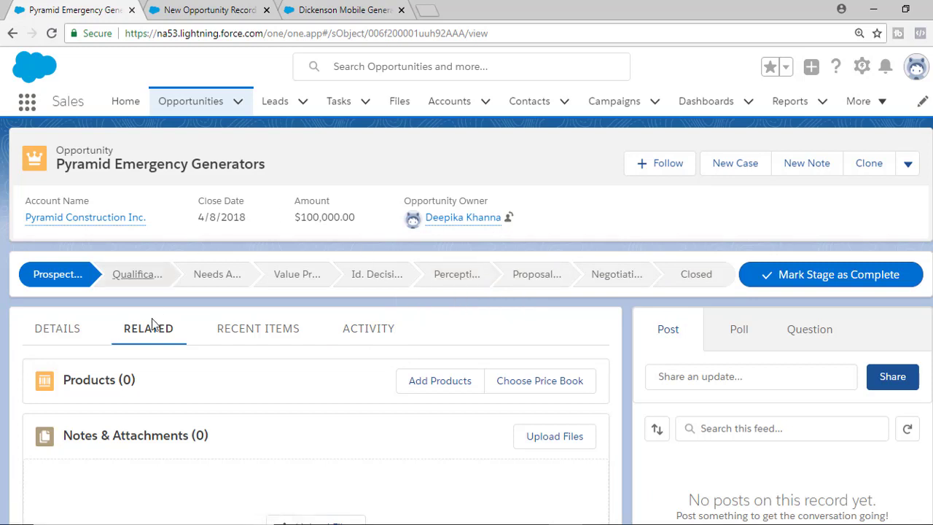
click(61, 334)
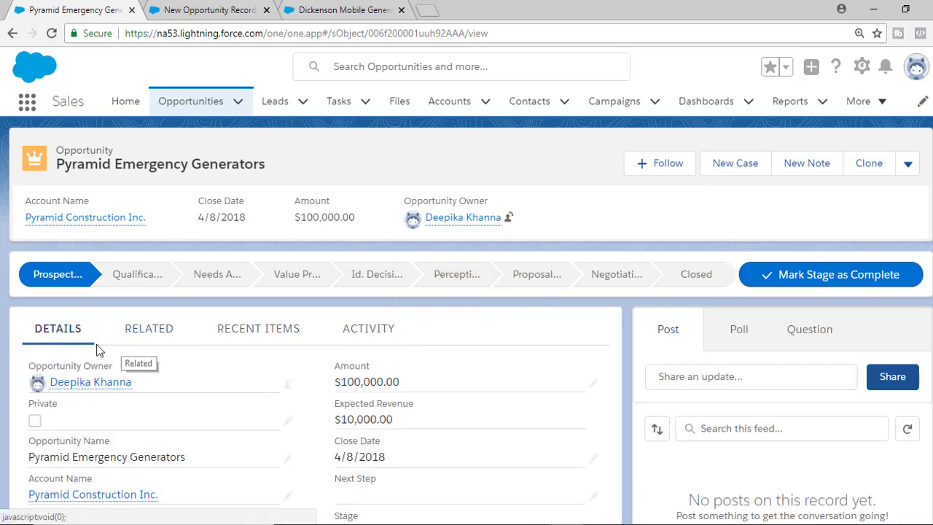
click(150, 340)
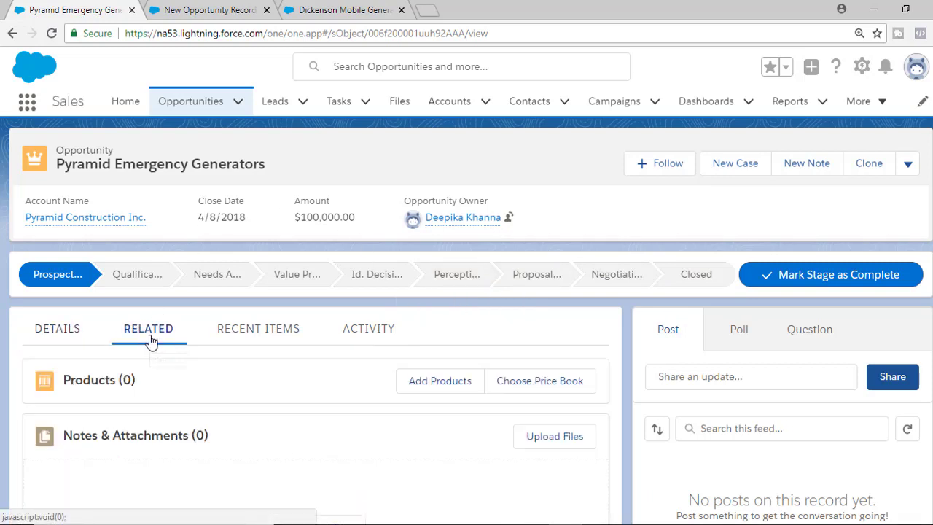
click(271, 341)
click(373, 340)
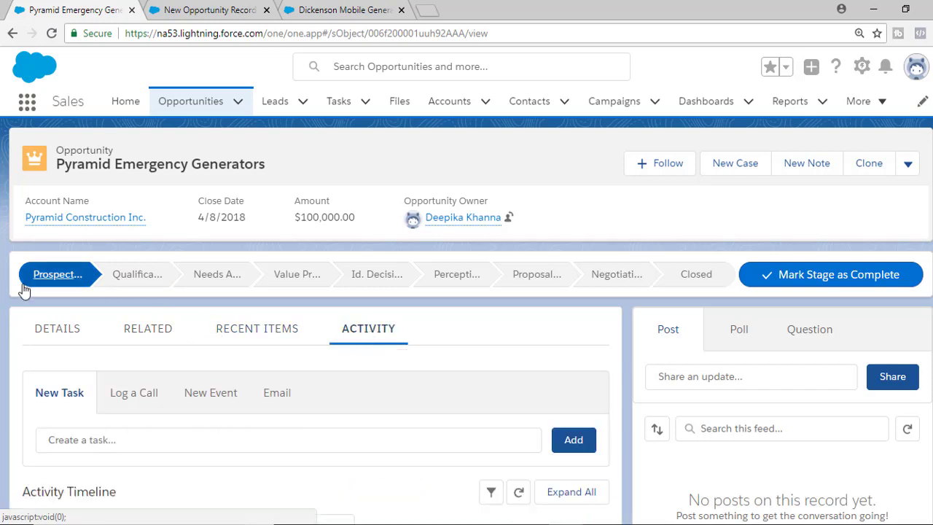
- Close the Pyramid Emergency Generators opportunity from its stage path with the Closed Won stage and save it
mouse_move(63, 283)
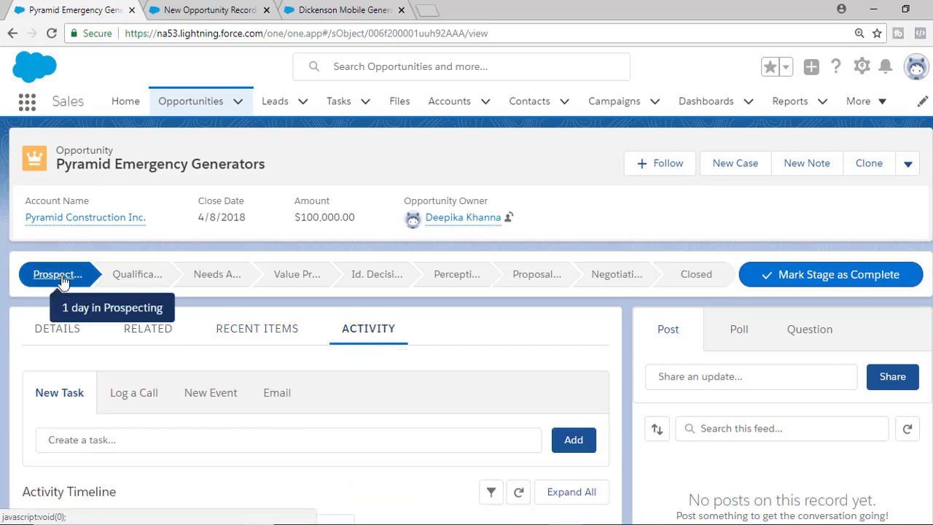
click(696, 275)
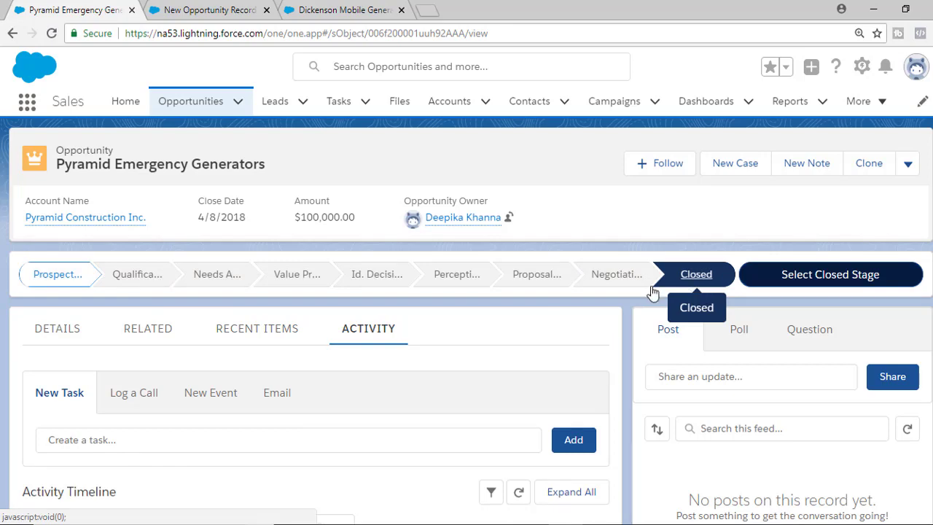
click(697, 276)
click(296, 293)
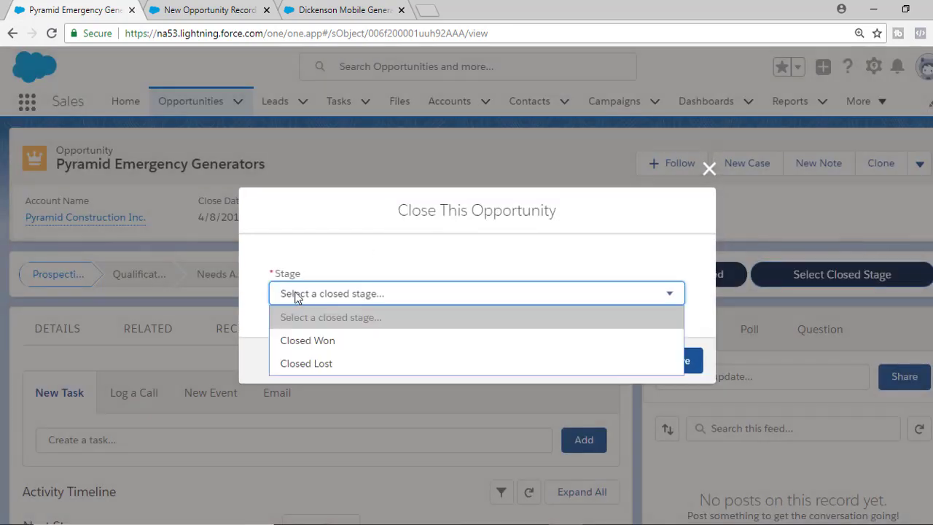
click(331, 339)
click(678, 361)
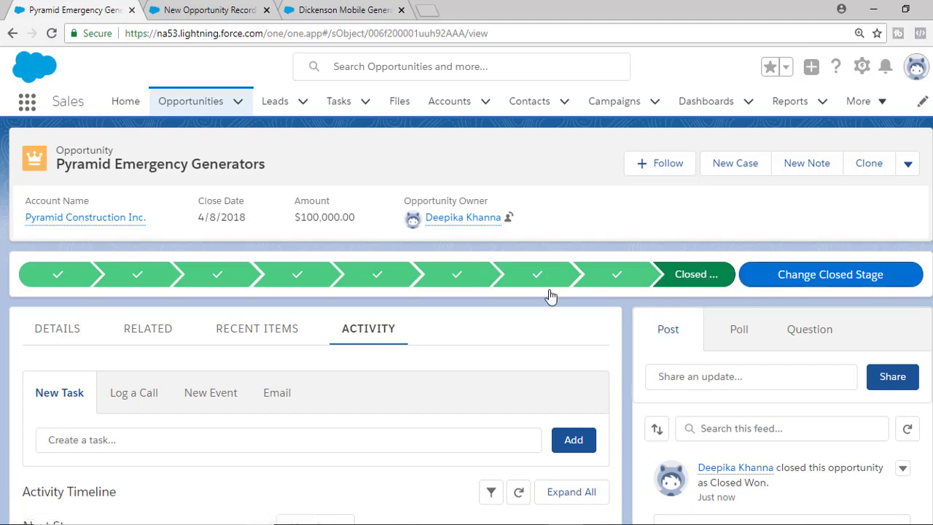
- Examine the opportunity's feed post about the stage change along with its stage path and Activity Timeline
scroll(380, 336, down, 3)
scroll(348, 324, up, 3)
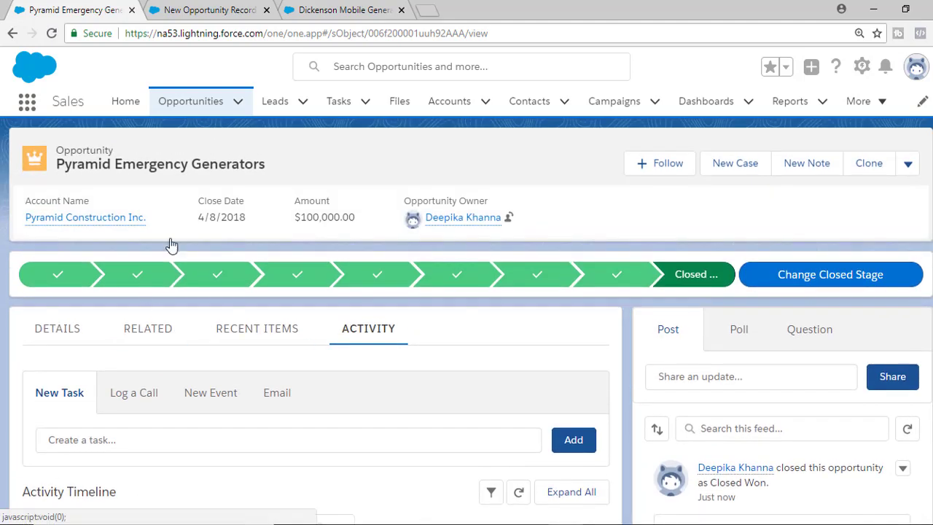
scroll(452, 341, down, 3)
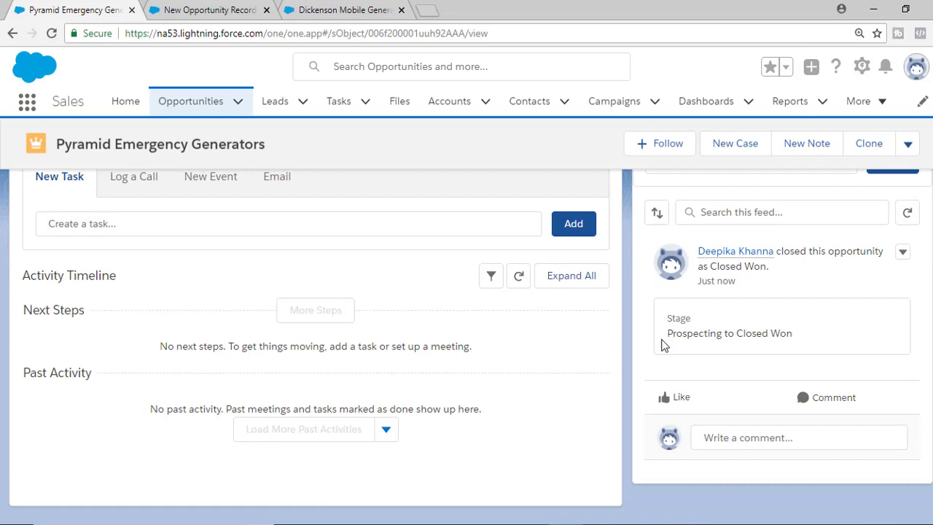
scroll(678, 350, up, 3)
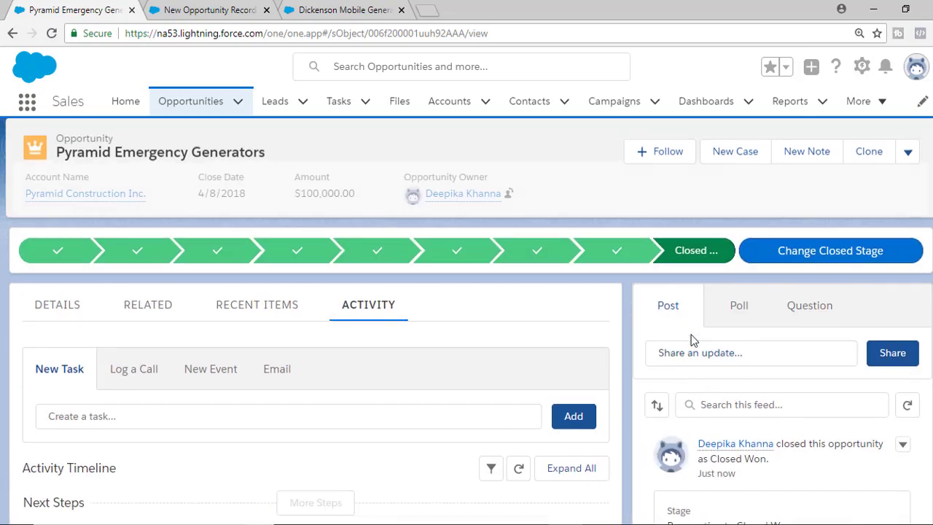
scroll(679, 455, down, 3)
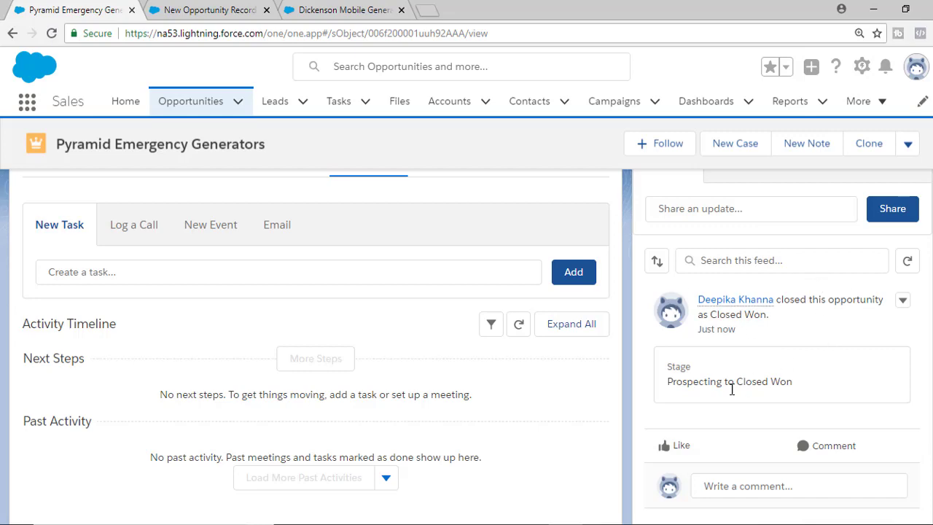
scroll(620, 246, up, 3)
scroll(619, 354, down, 3)
scroll(357, 364, down, 2)
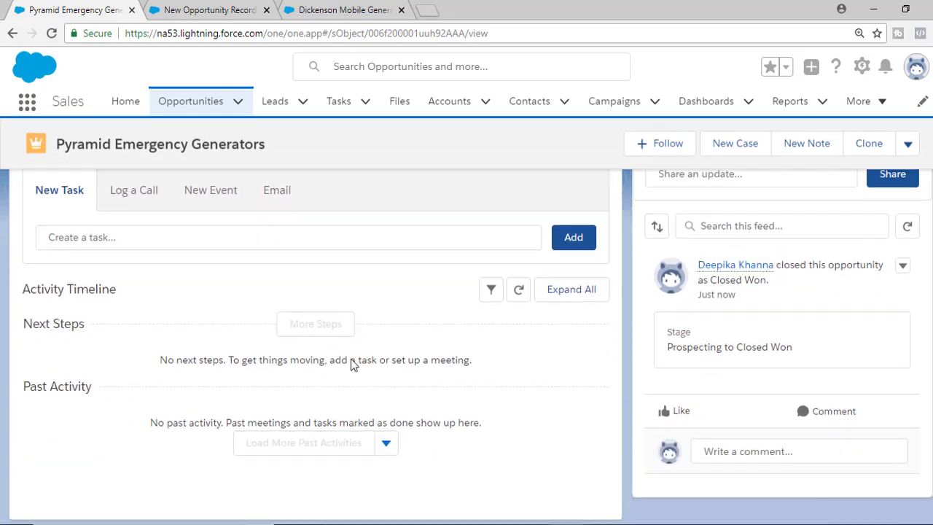
scroll(277, 287, up, 3)
scroll(277, 287, down, 1)
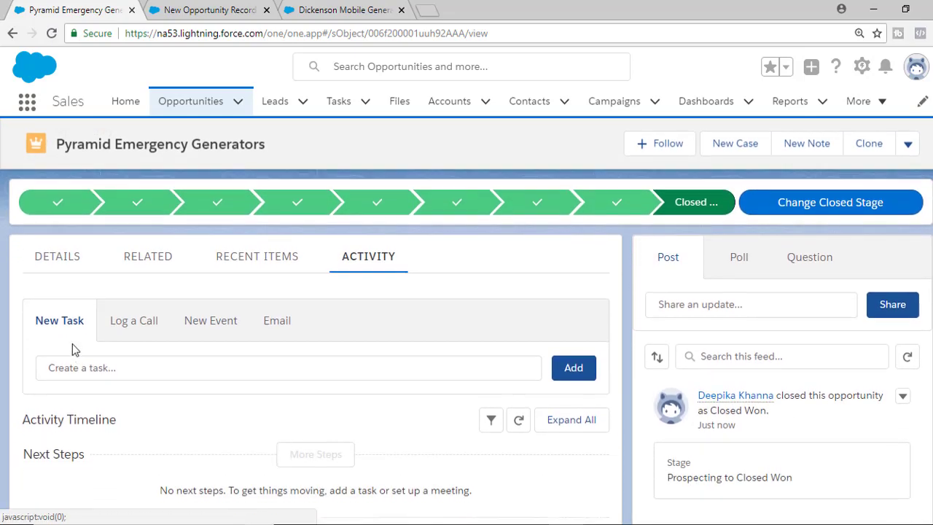
- Set the Amount in the Pyramid Emergency Generators opportunity's details to 1,000,000 and save the record
click(65, 263)
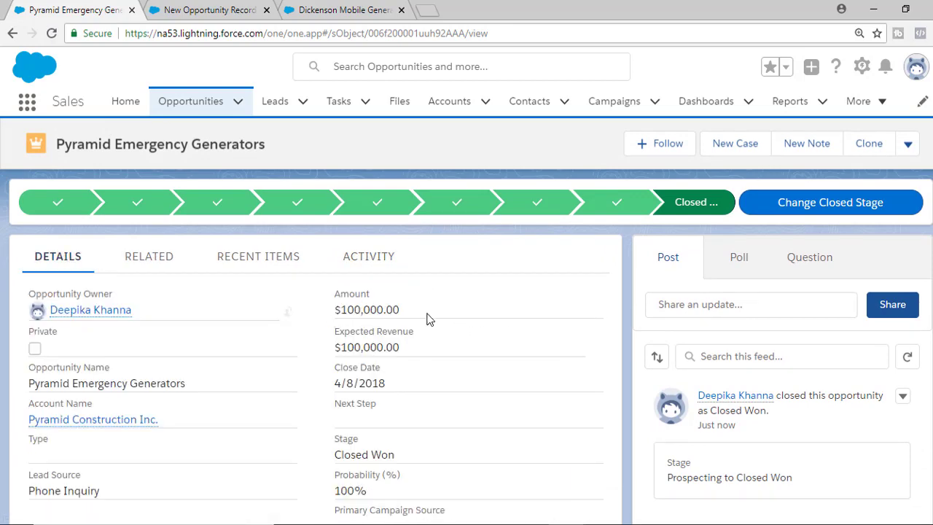
click(571, 312)
click(360, 318)
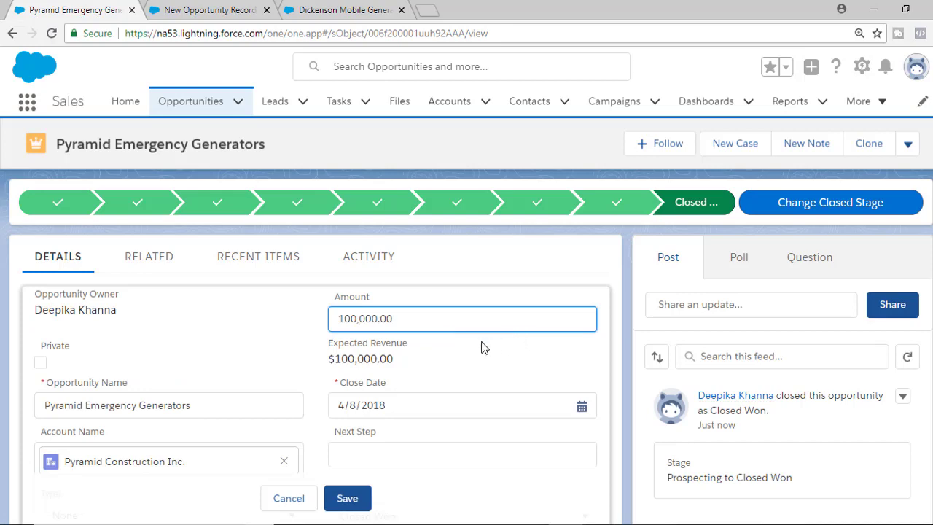
text(0)
click(361, 507)
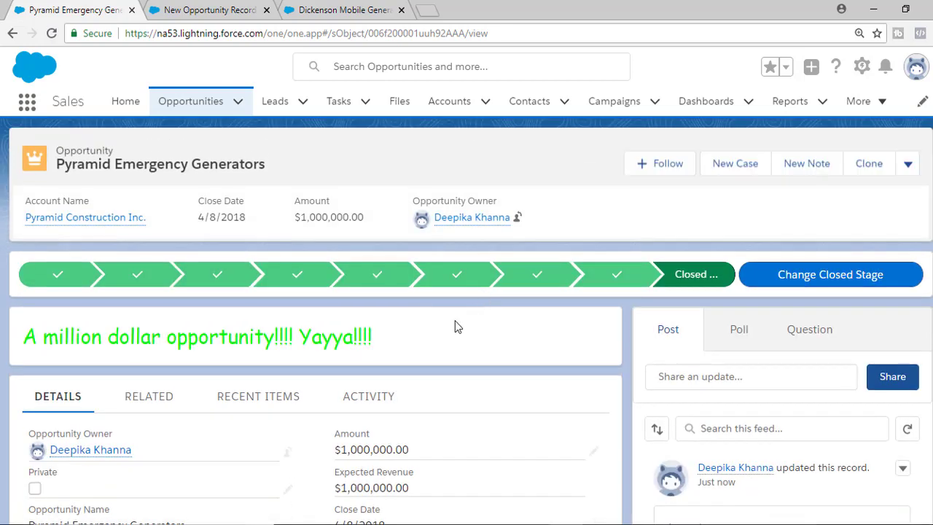
- Check the conditional Rich Text message above the details against the opportunity's Amount value
drag(455, 327, 24, 335)
scroll(355, 372, down, 2)
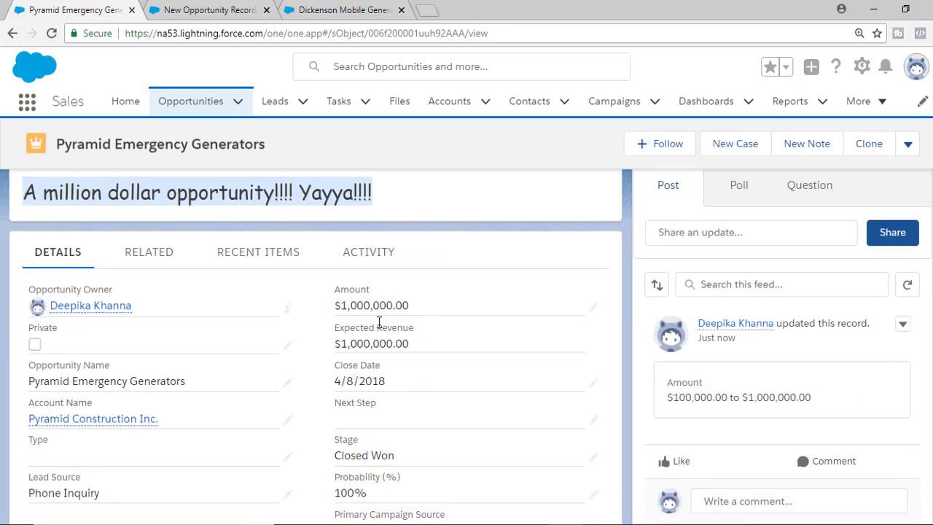
drag(409, 306, 341, 307)
scroll(437, 342, up, 2)
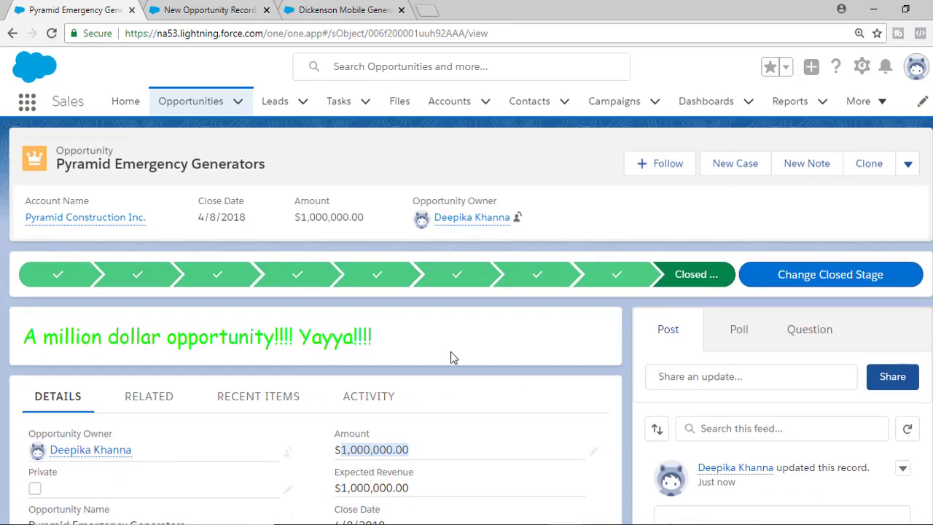
drag(451, 356, 21, 351)
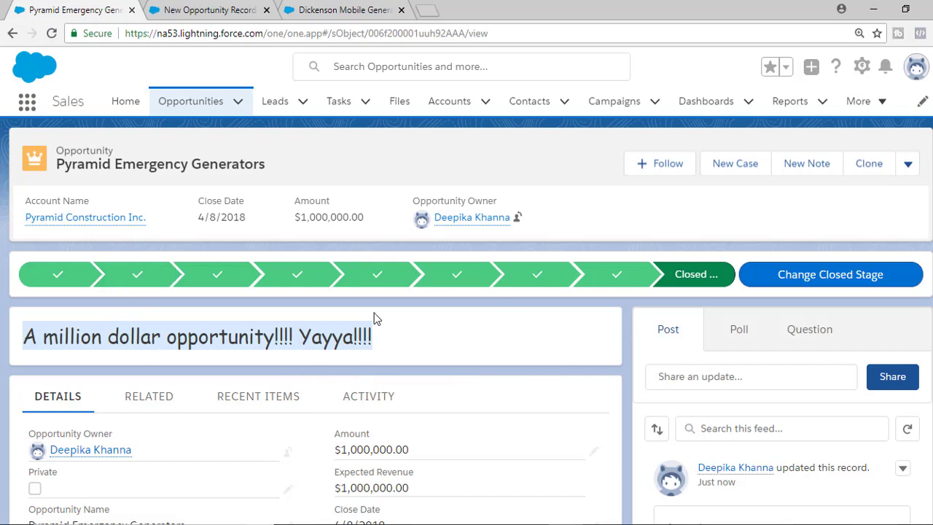
triple_click(215, 332)
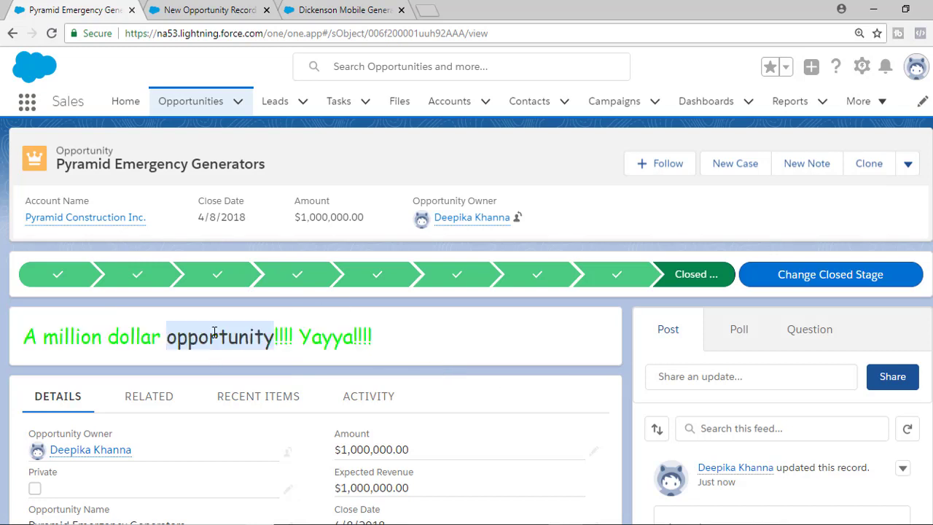
click(438, 458)
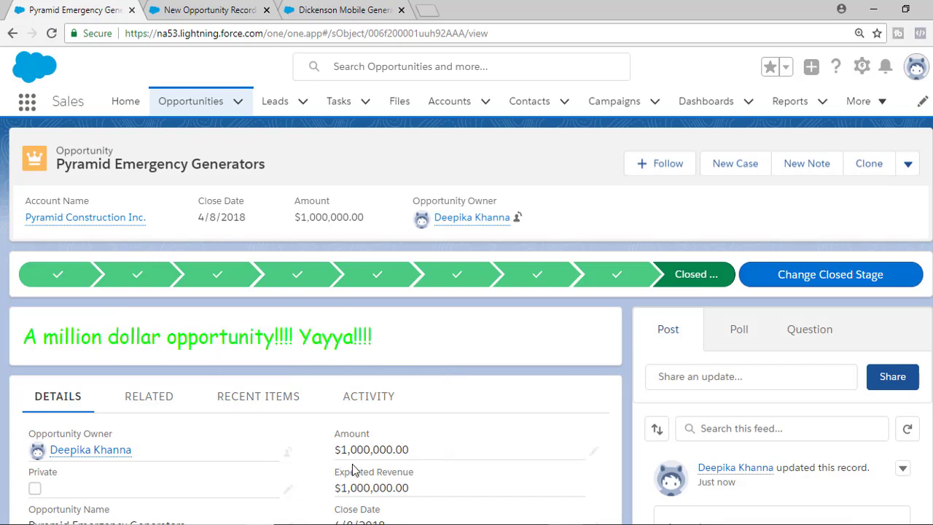
double_click(341, 454)
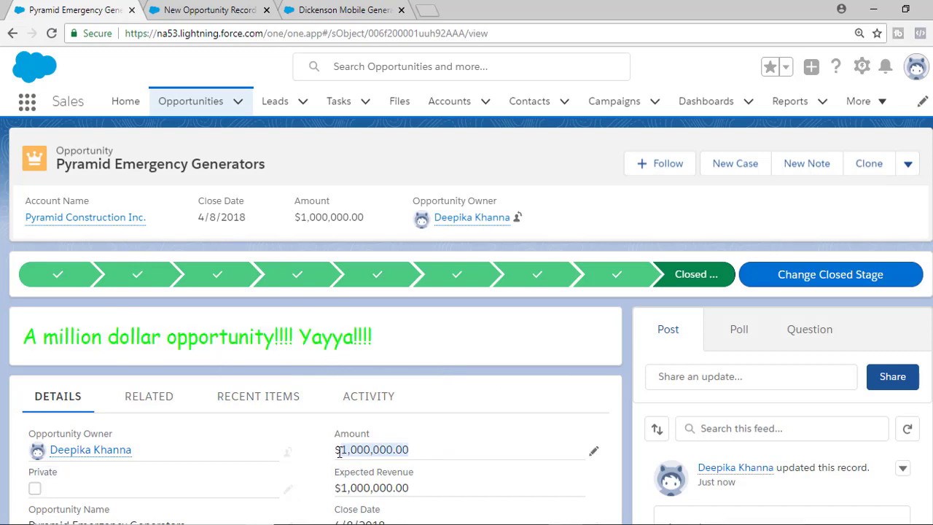
- Set the Pyramid Emergency Generators opportunity's Amount to 100,000 and save the record
click(594, 452)
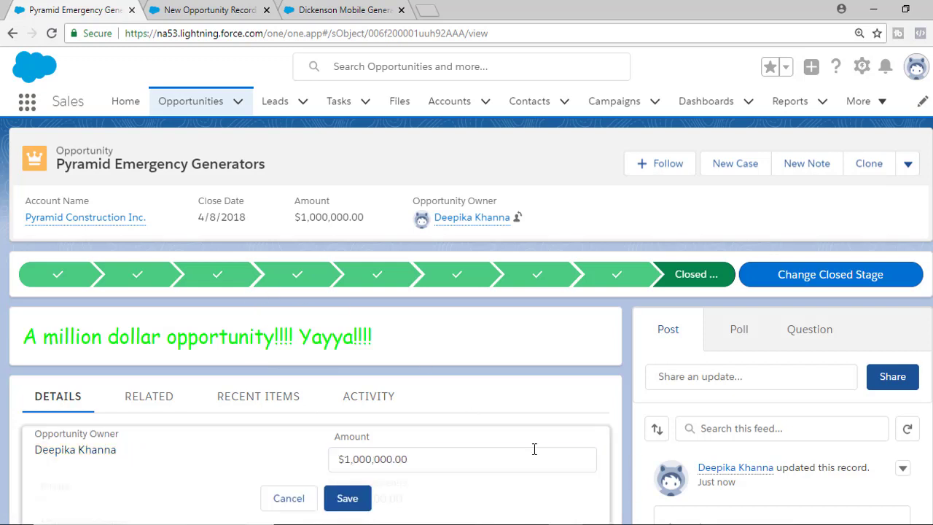
click(371, 459)
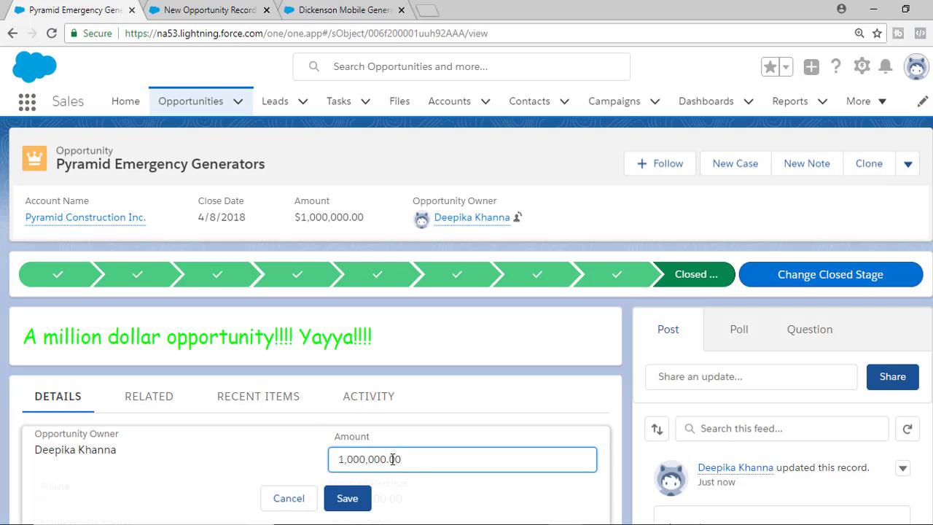
key(BackSpace)
click(347, 497)
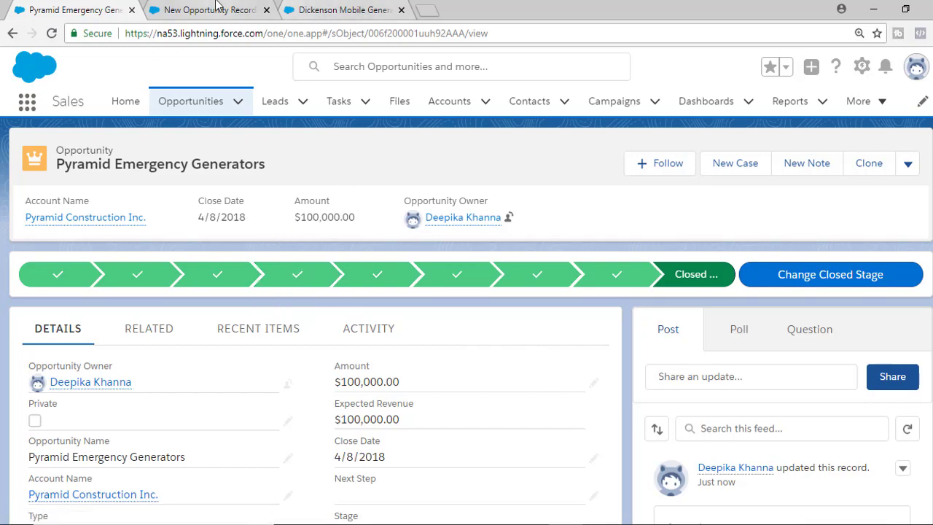
- Open Lightning App Builder in Setup and start creating a new Lightning page
click(861, 66)
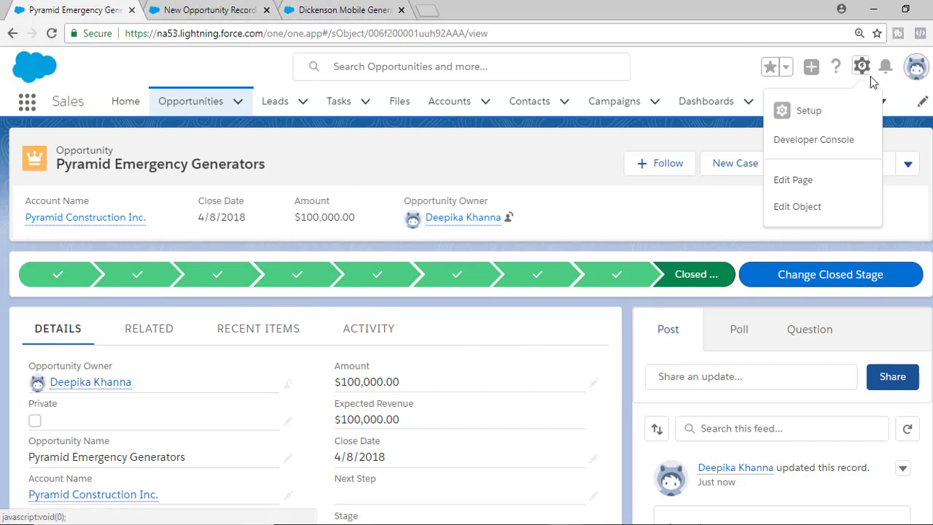
click(809, 111)
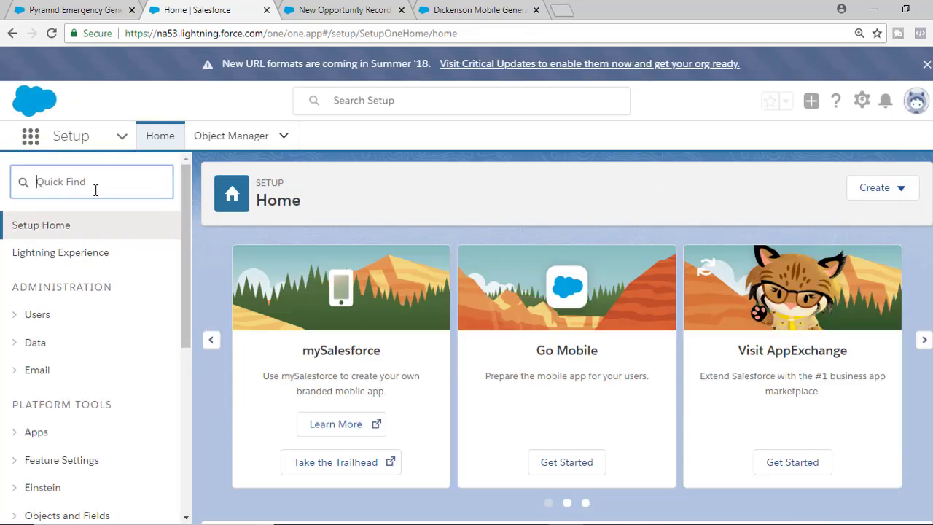
text(app)
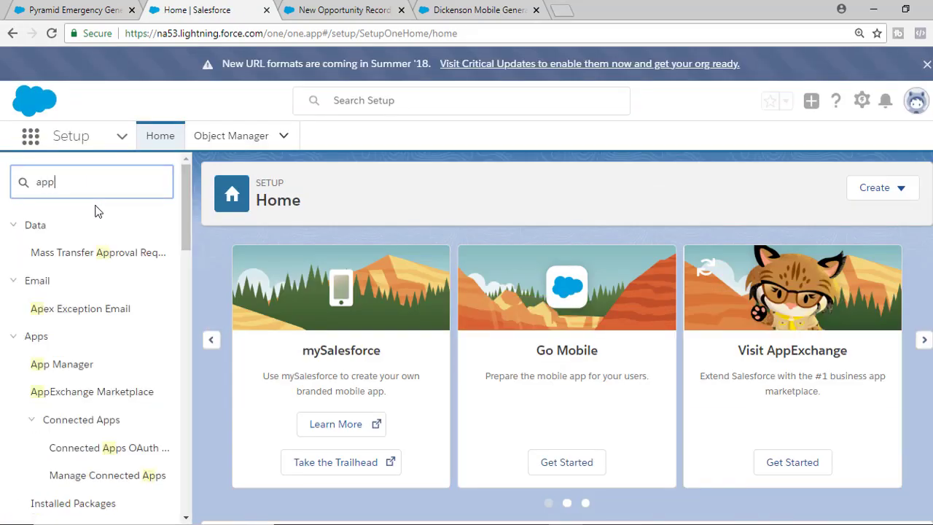
text( bu)
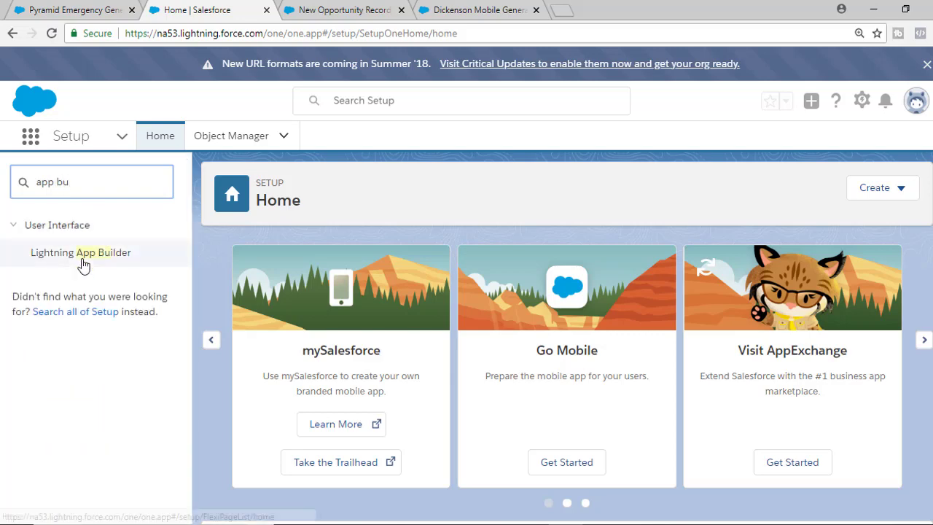
click(83, 253)
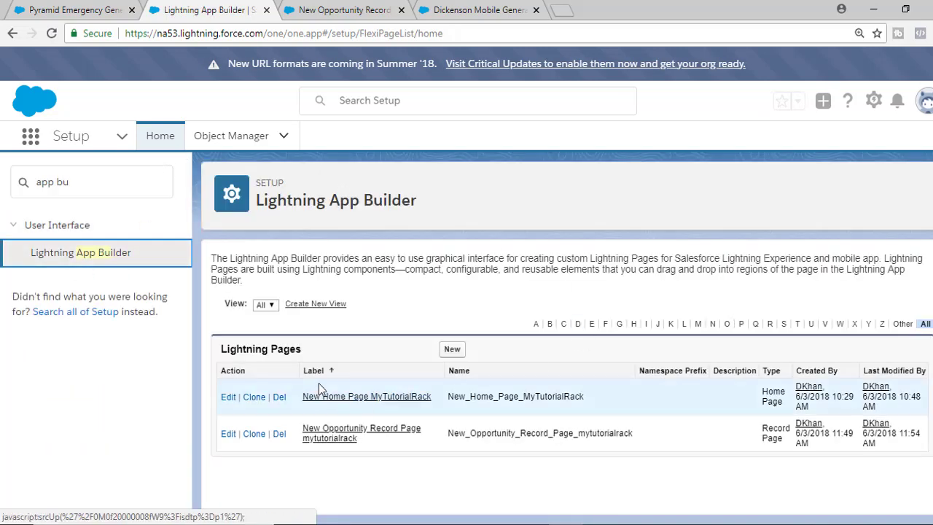
drag(371, 440, 303, 429)
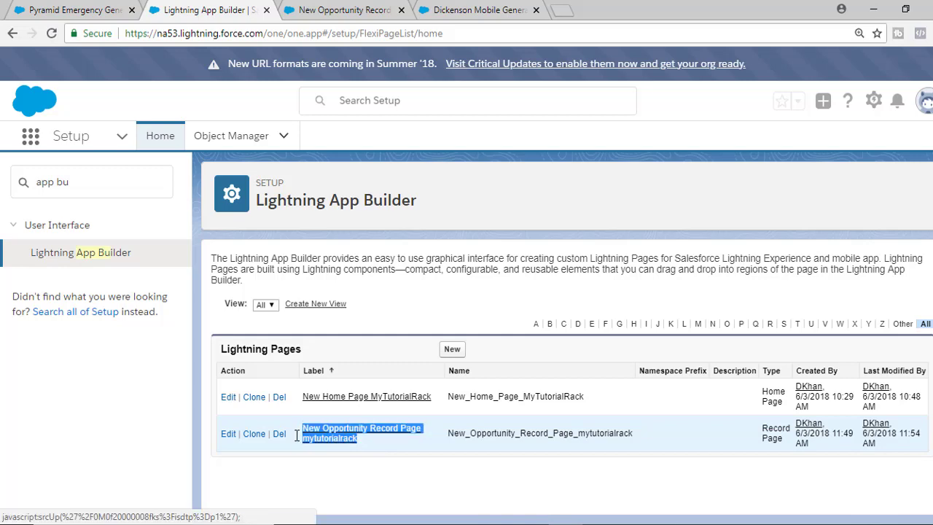
click(452, 350)
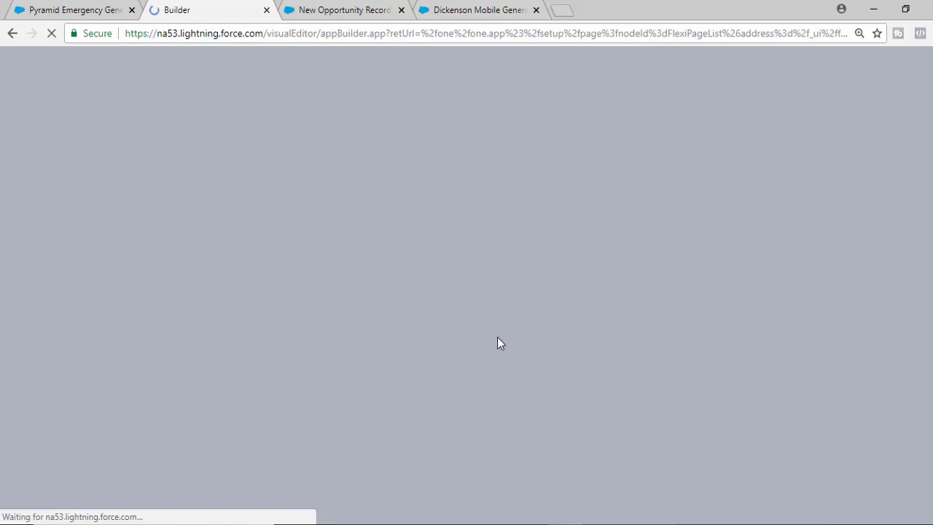